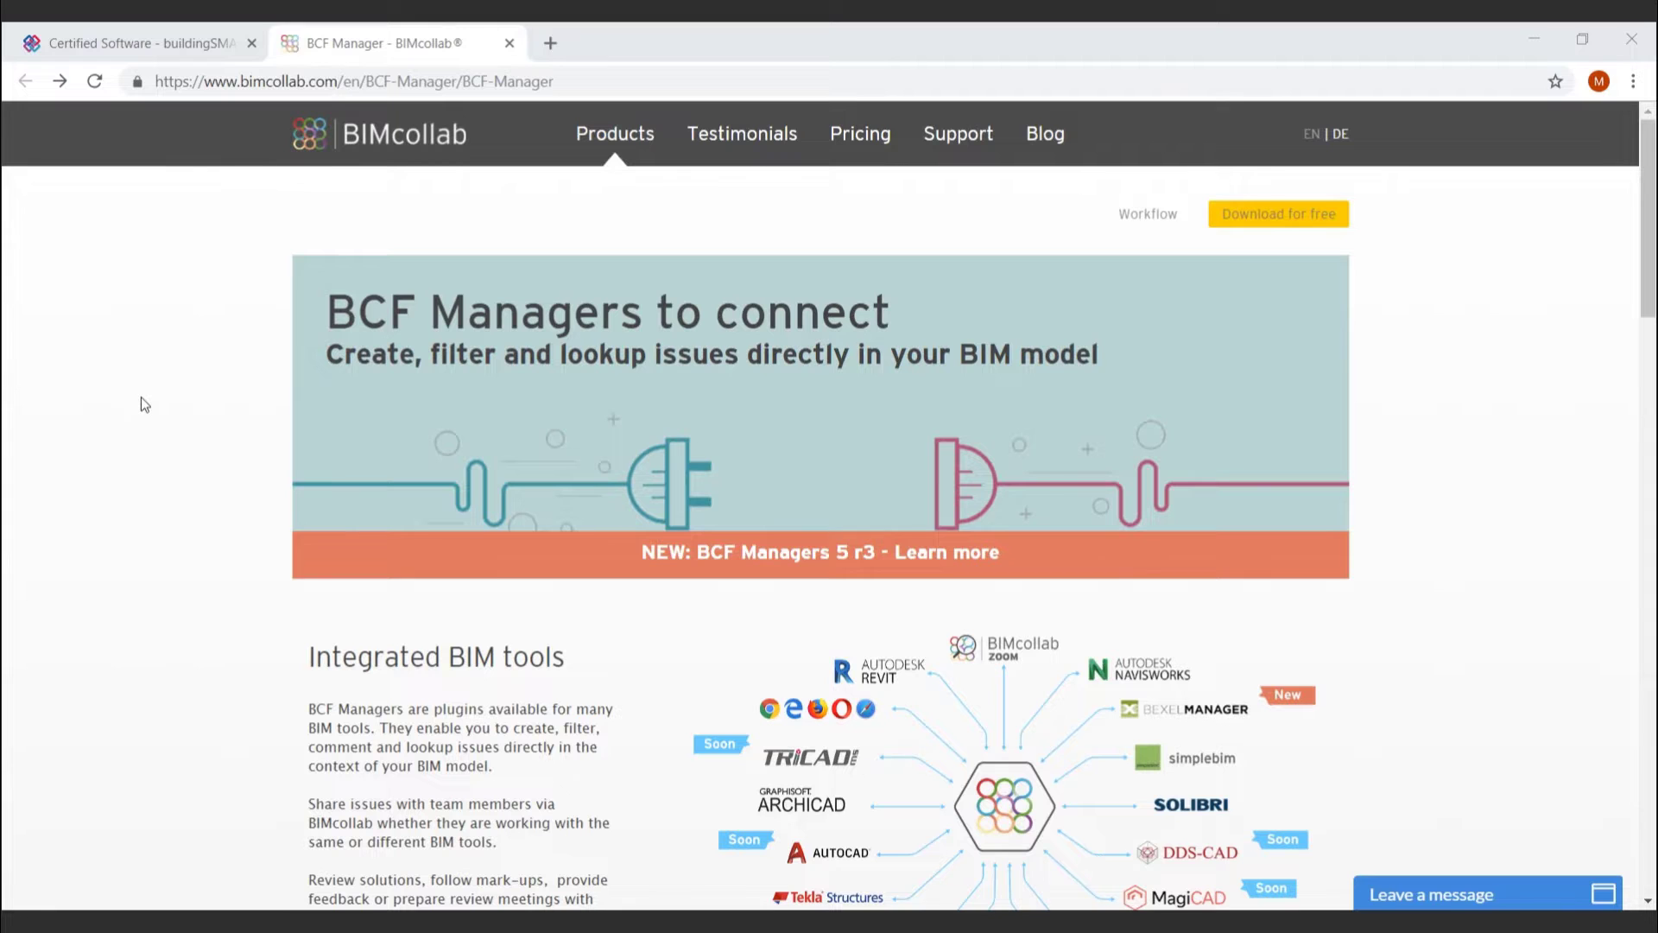
Step: Choose the BCF Manager for Bexel Manager among the free downloads on the BIMcollab page
scroll(145, 364, down, 4)
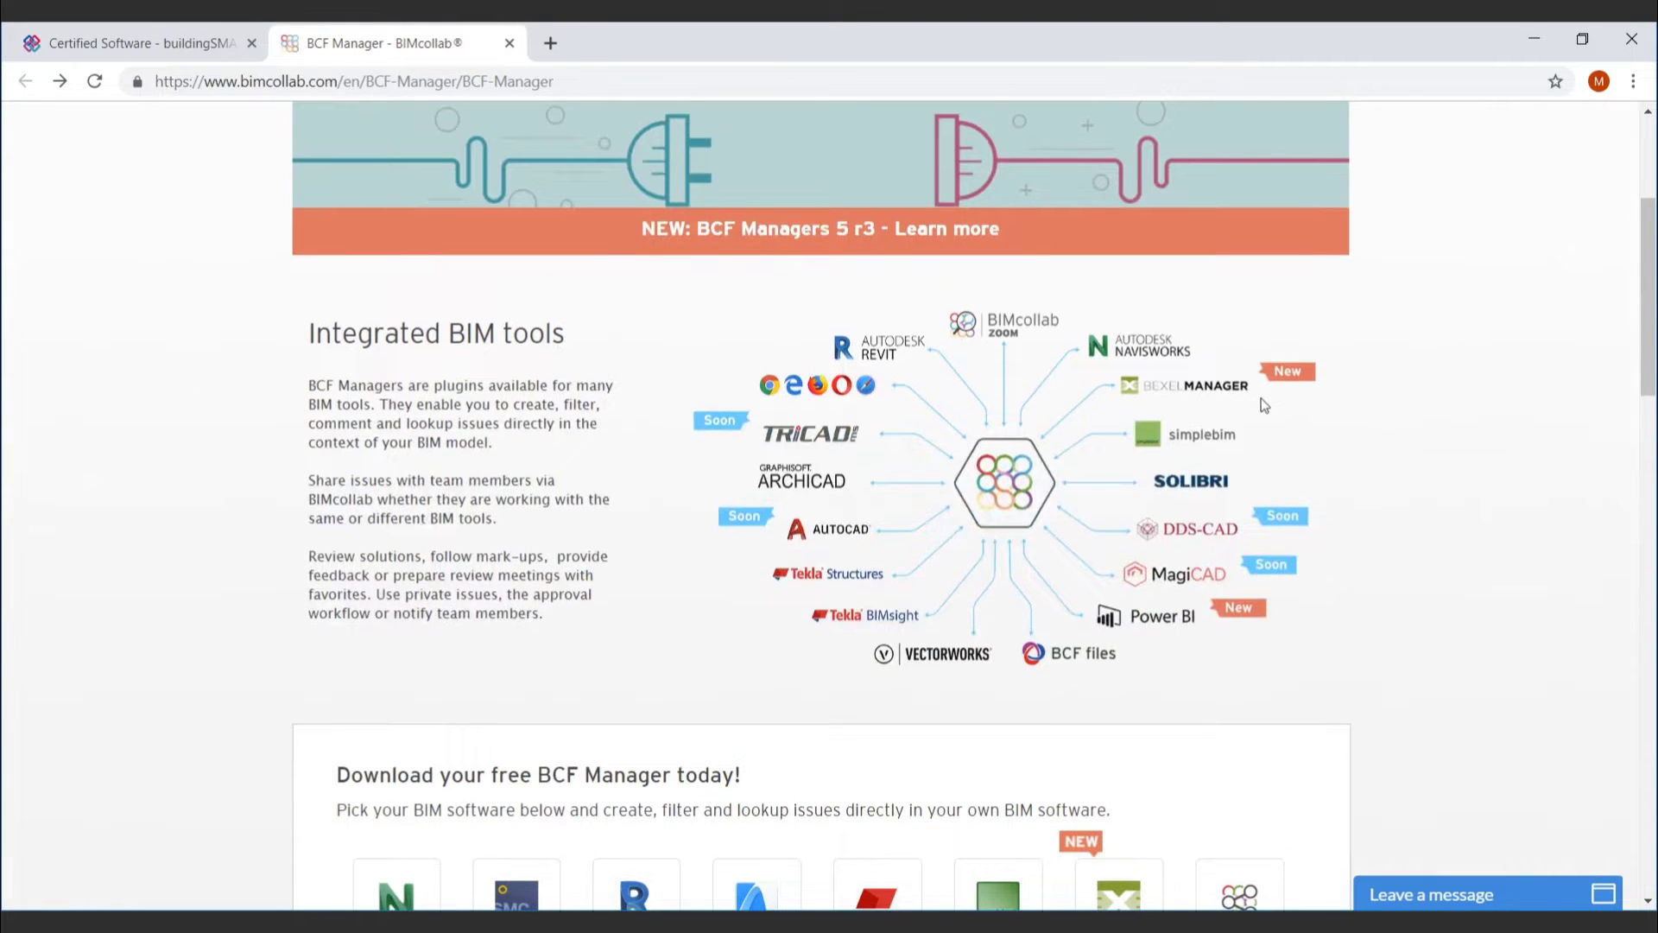
scroll(1112, 396, down, 6)
click(1122, 391)
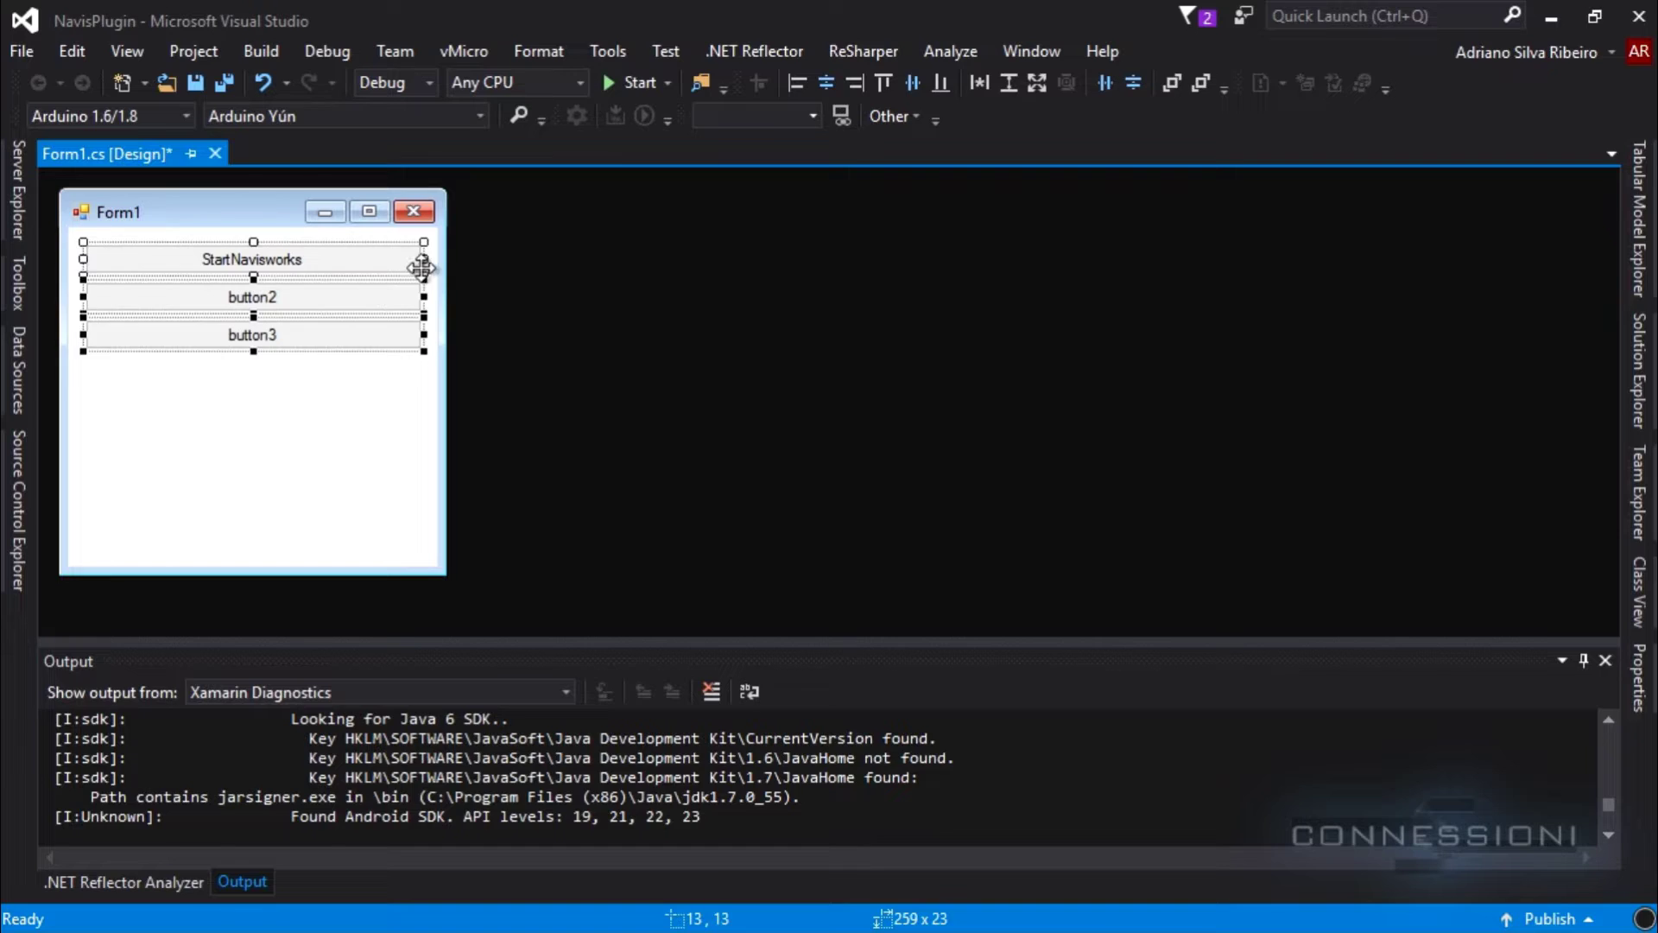
Step: Switch to Visual Studio and set the name of the form's second button to btAppend
click(289, 396)
click(292, 297)
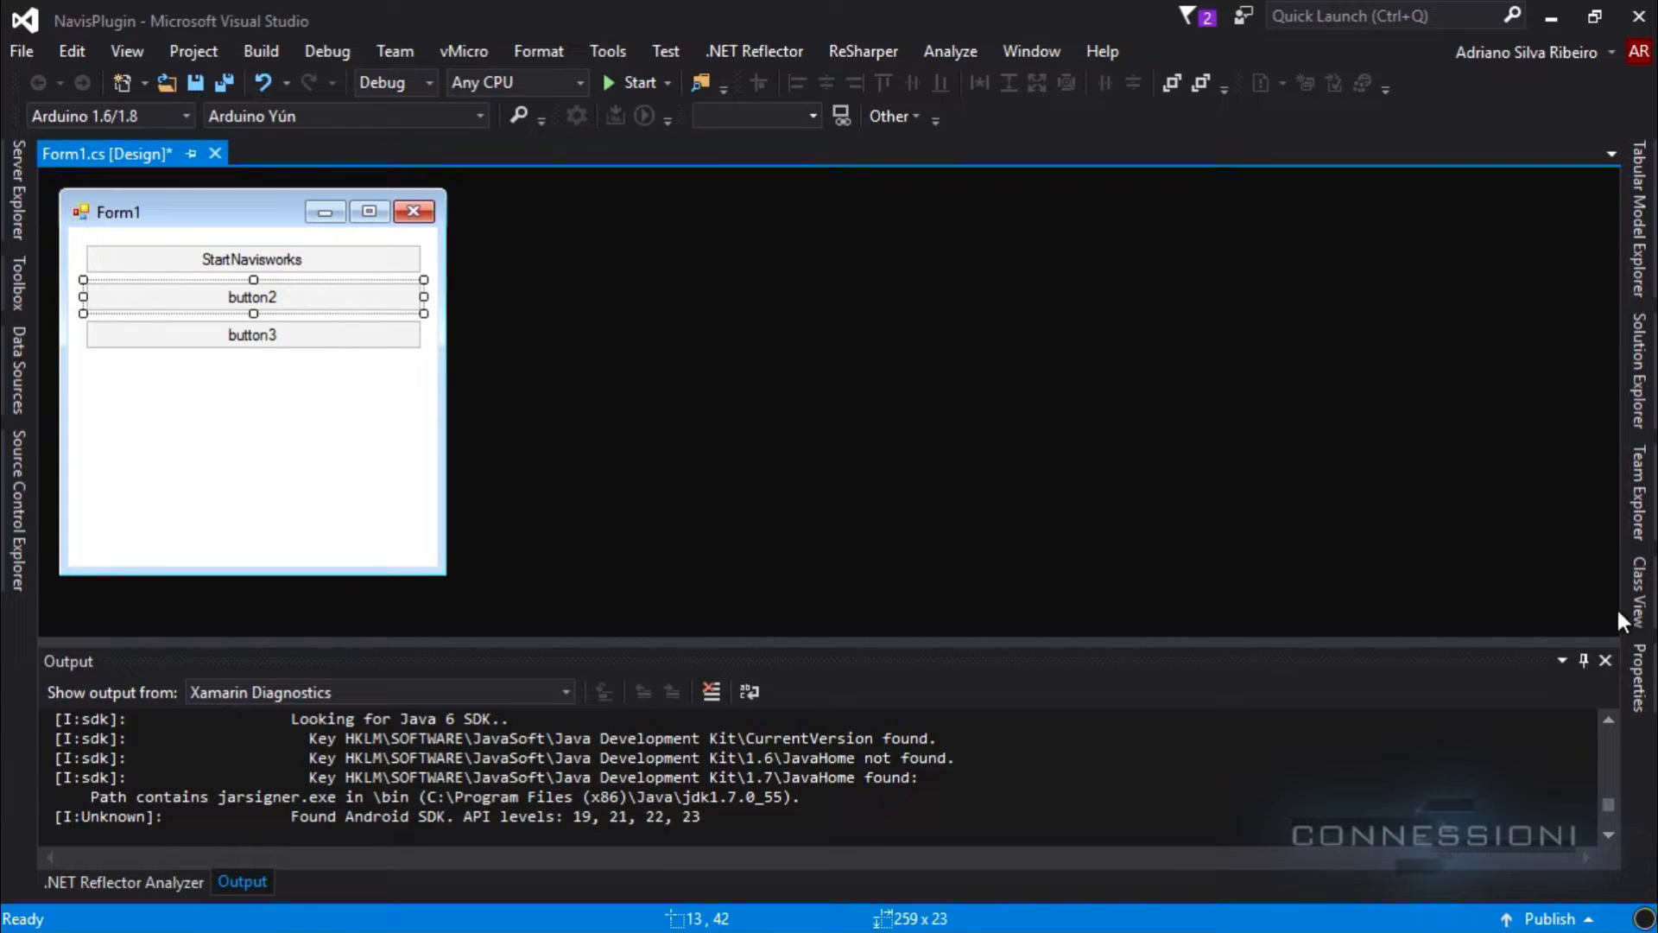
click(1639, 678)
scroll(1586, 682, up, 9)
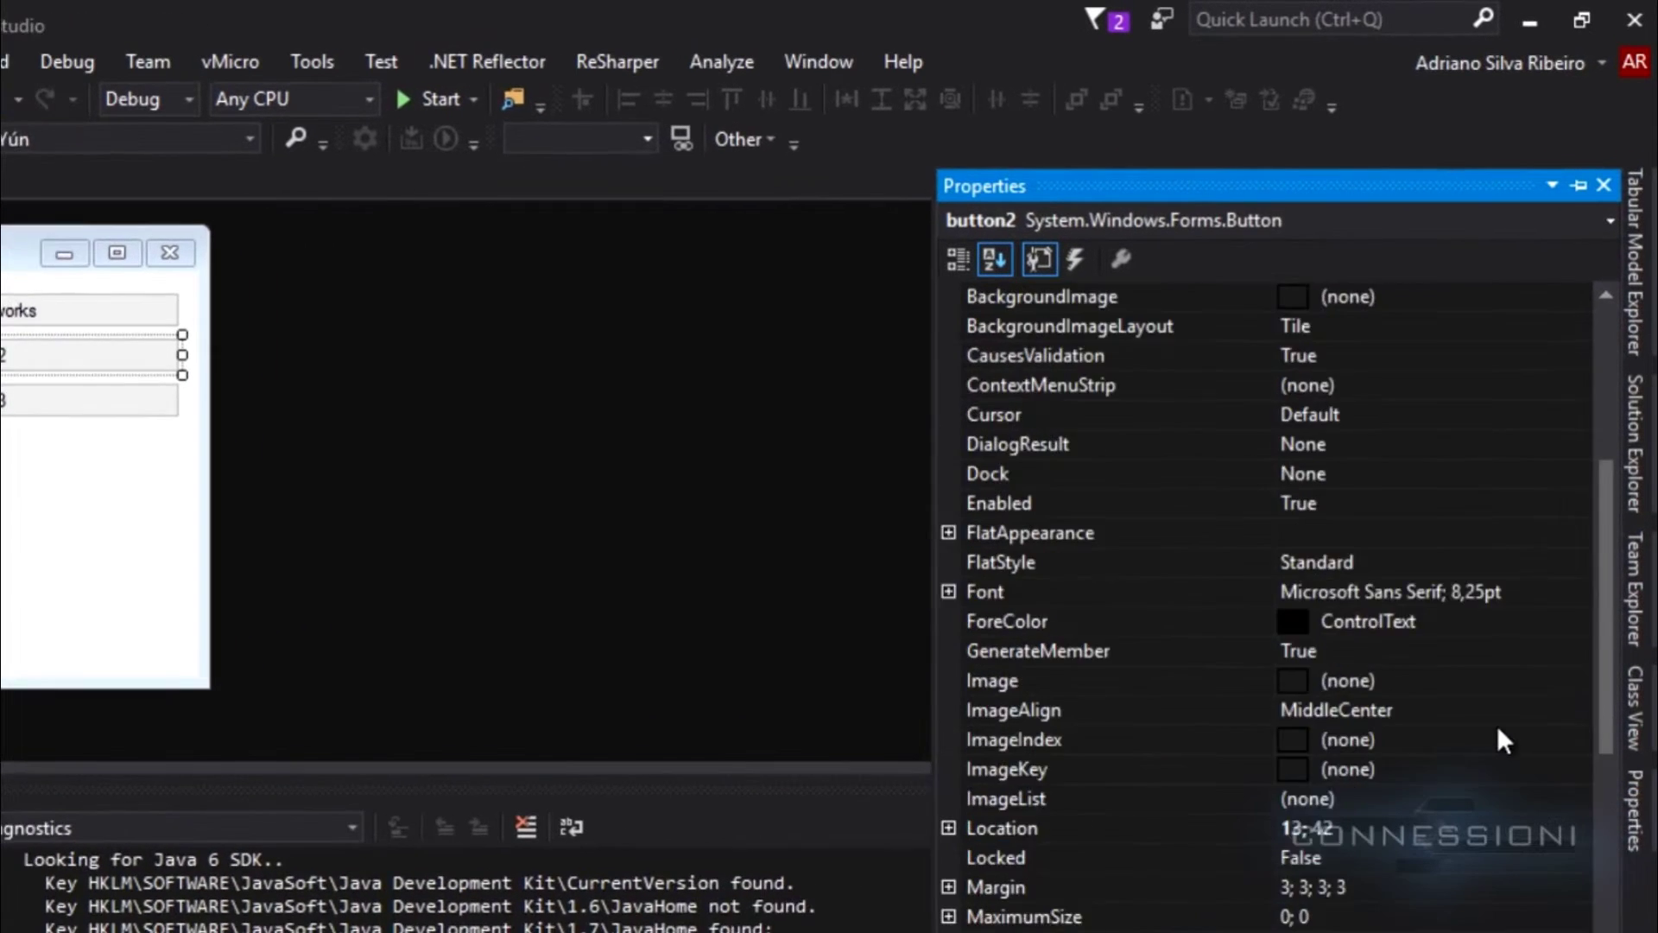
double_click(1362, 365)
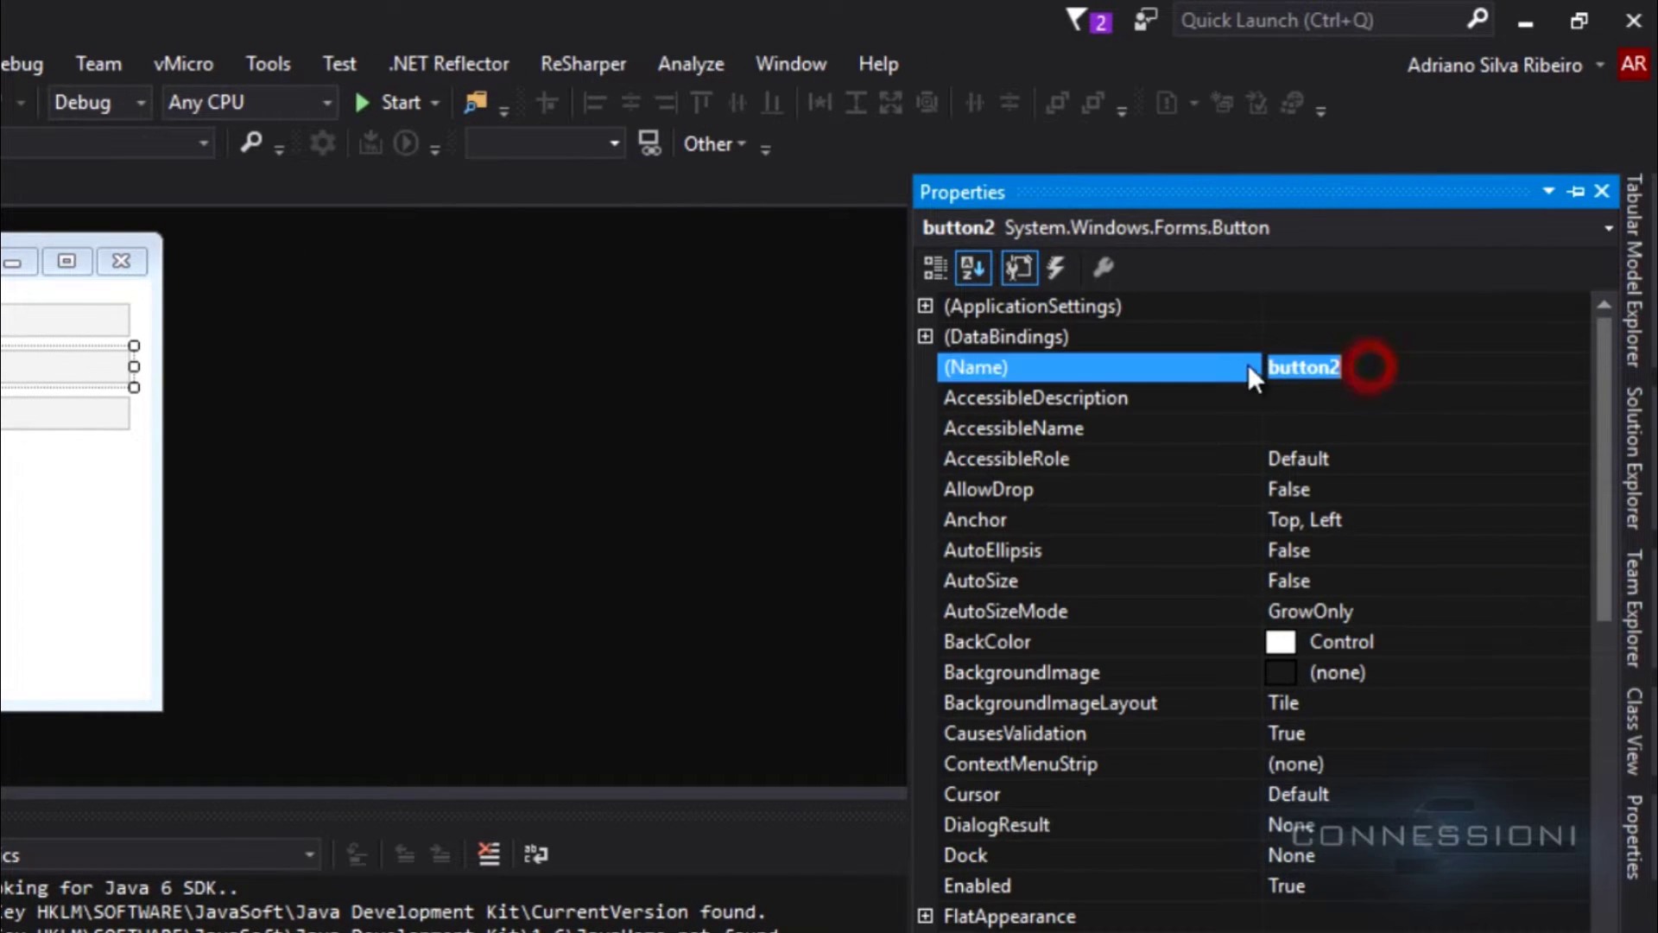
text(btA)
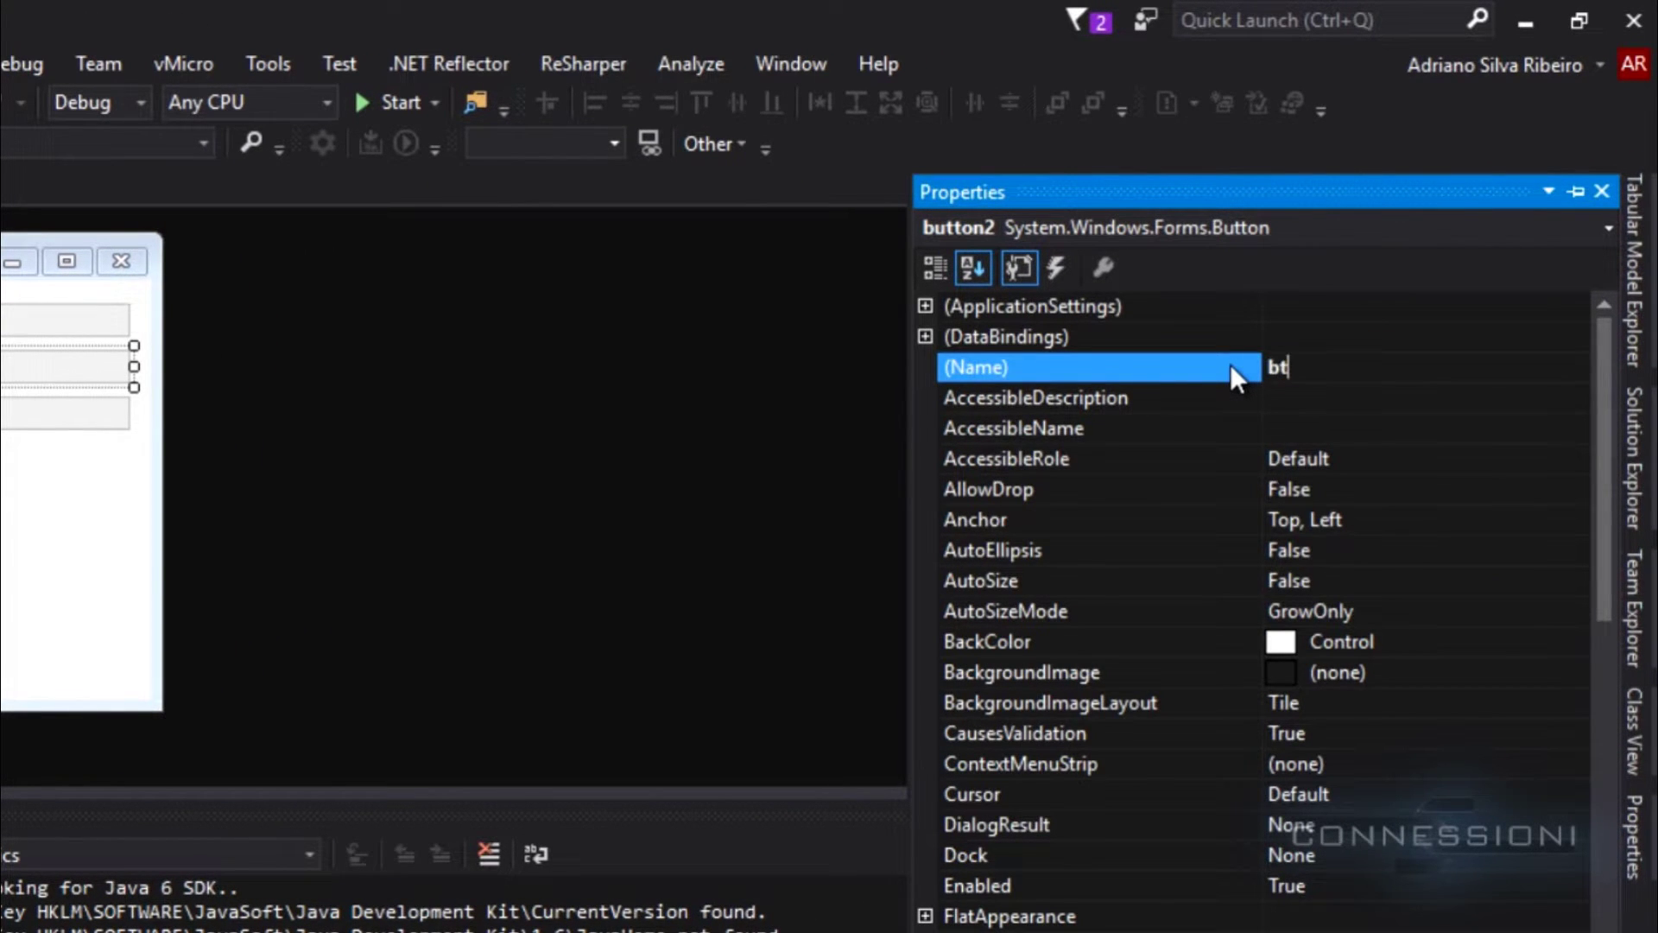
text(ppend)
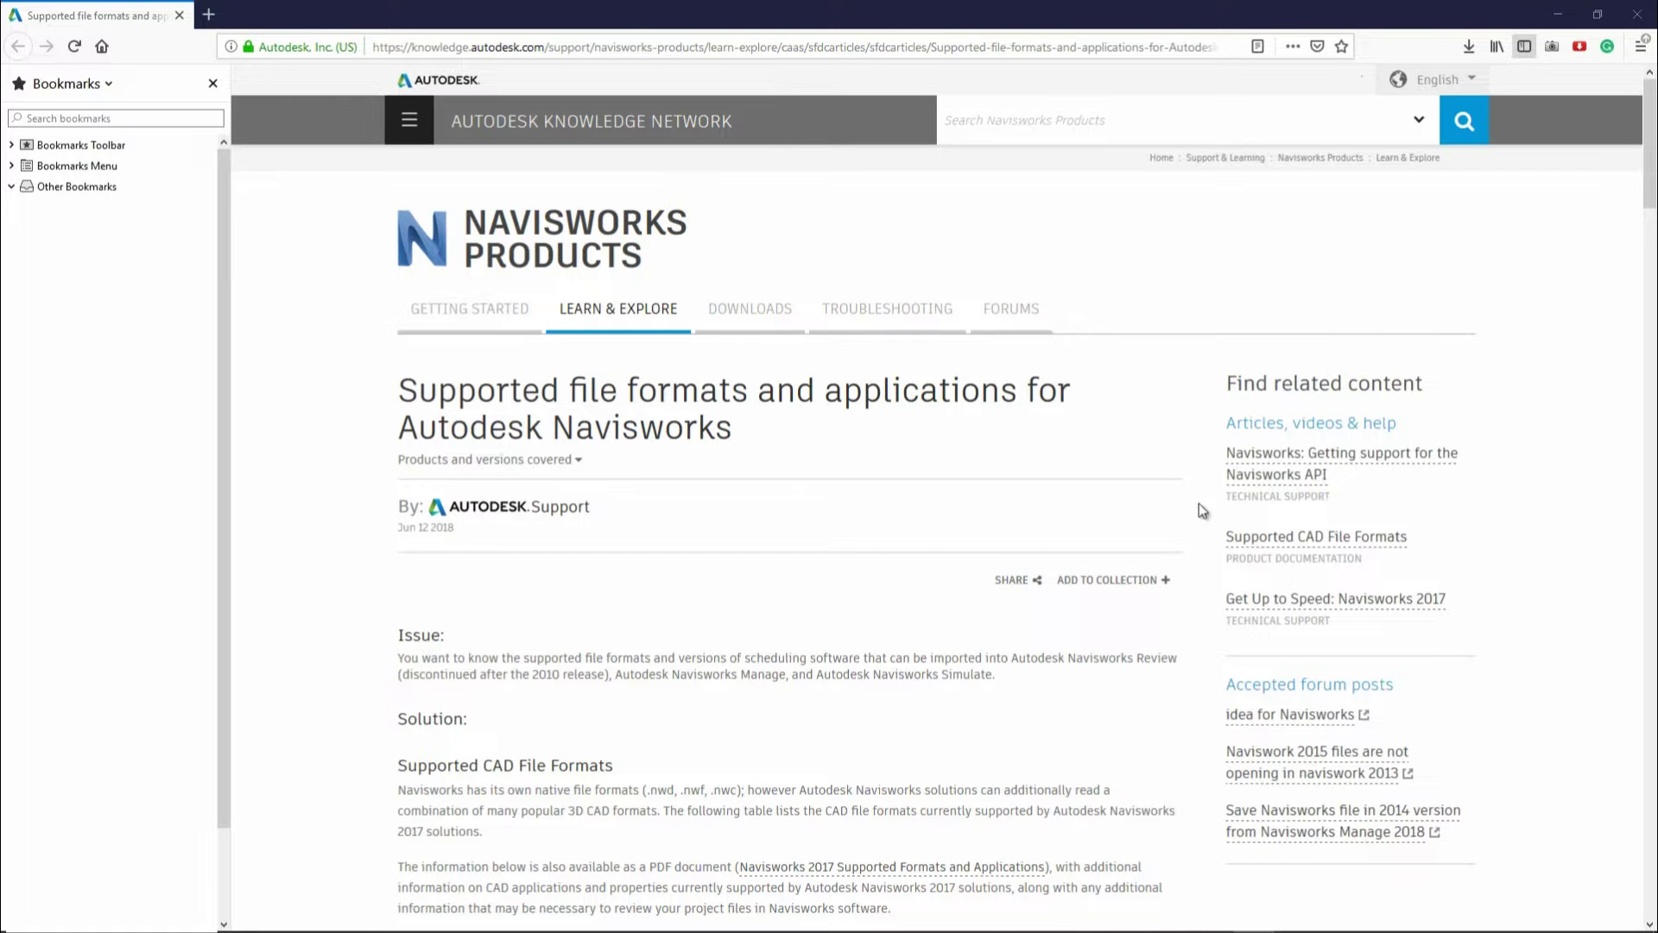
Step: Review the supported CAD file formats and exporters in the Autodesk Navisworks support article in the browser
scroll(1199, 503, down, 5)
scroll(1198, 502, down, 4)
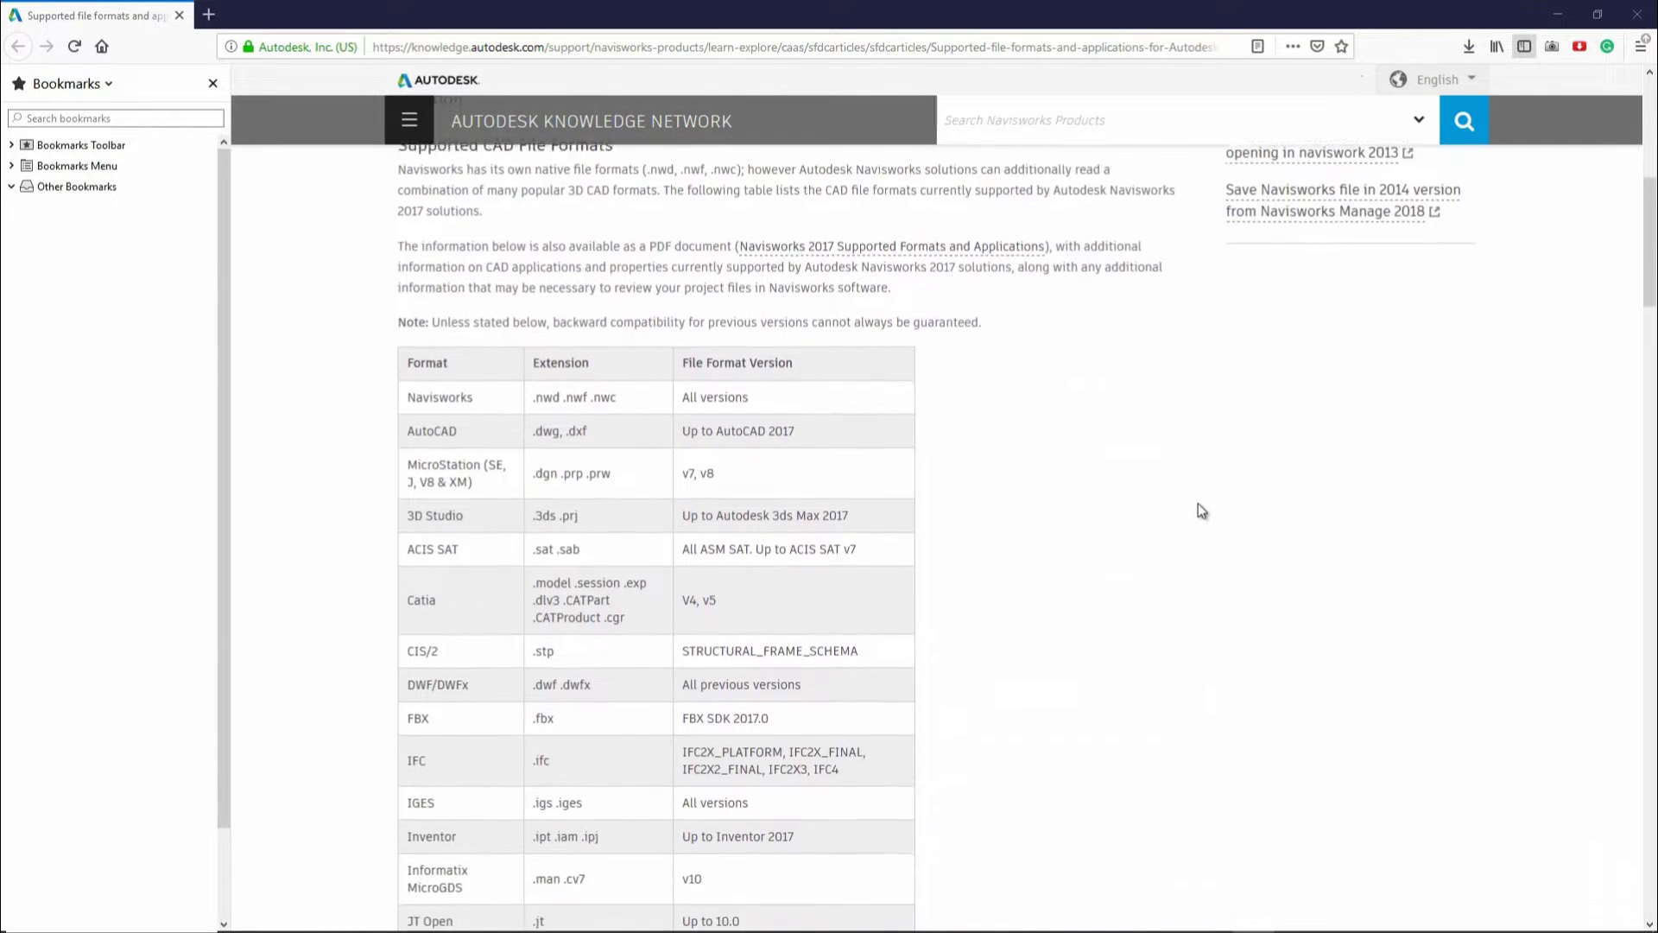
scroll(1199, 503, down, 5)
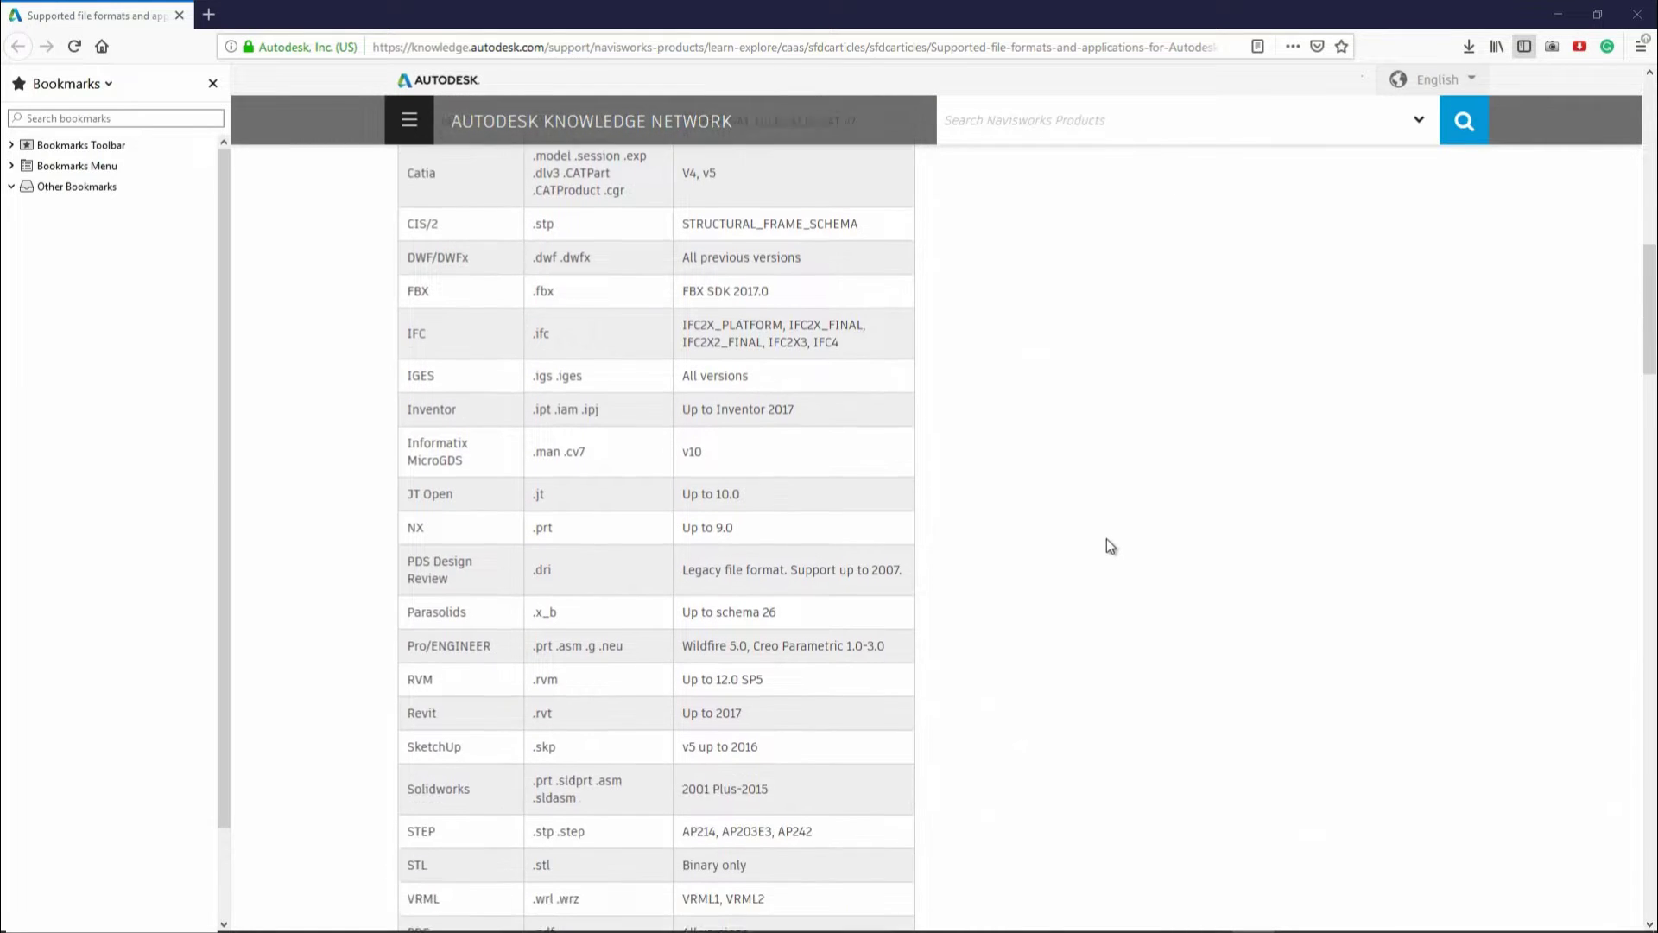
scroll(1109, 544, down, 7)
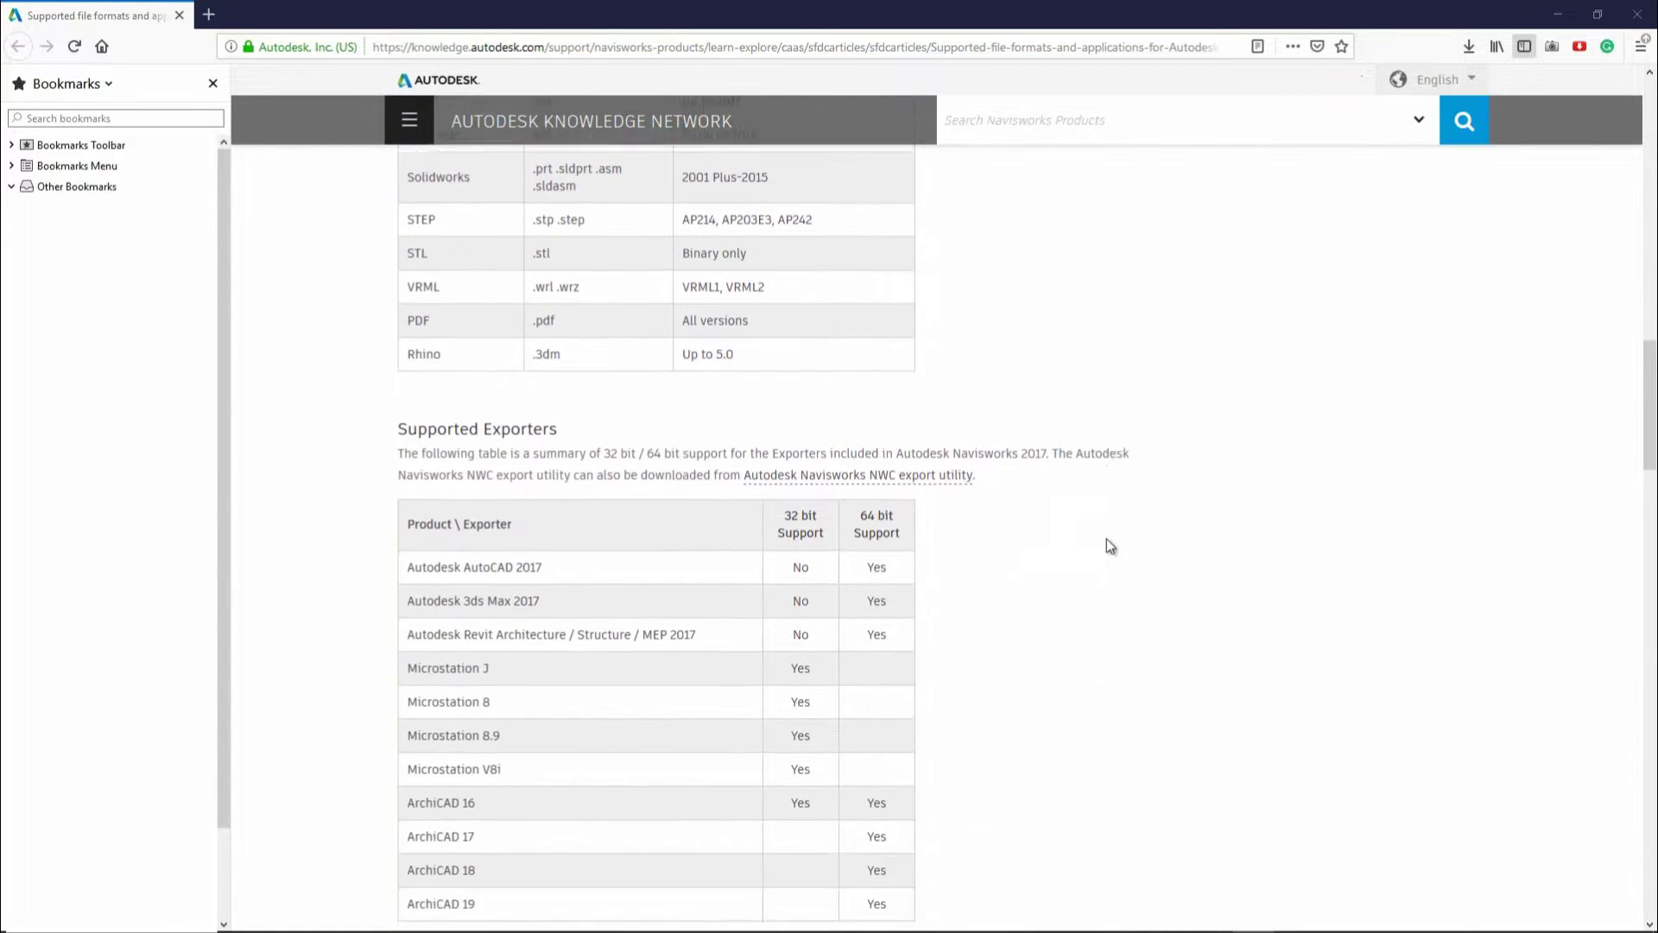
scroll(1106, 539, down, 3)
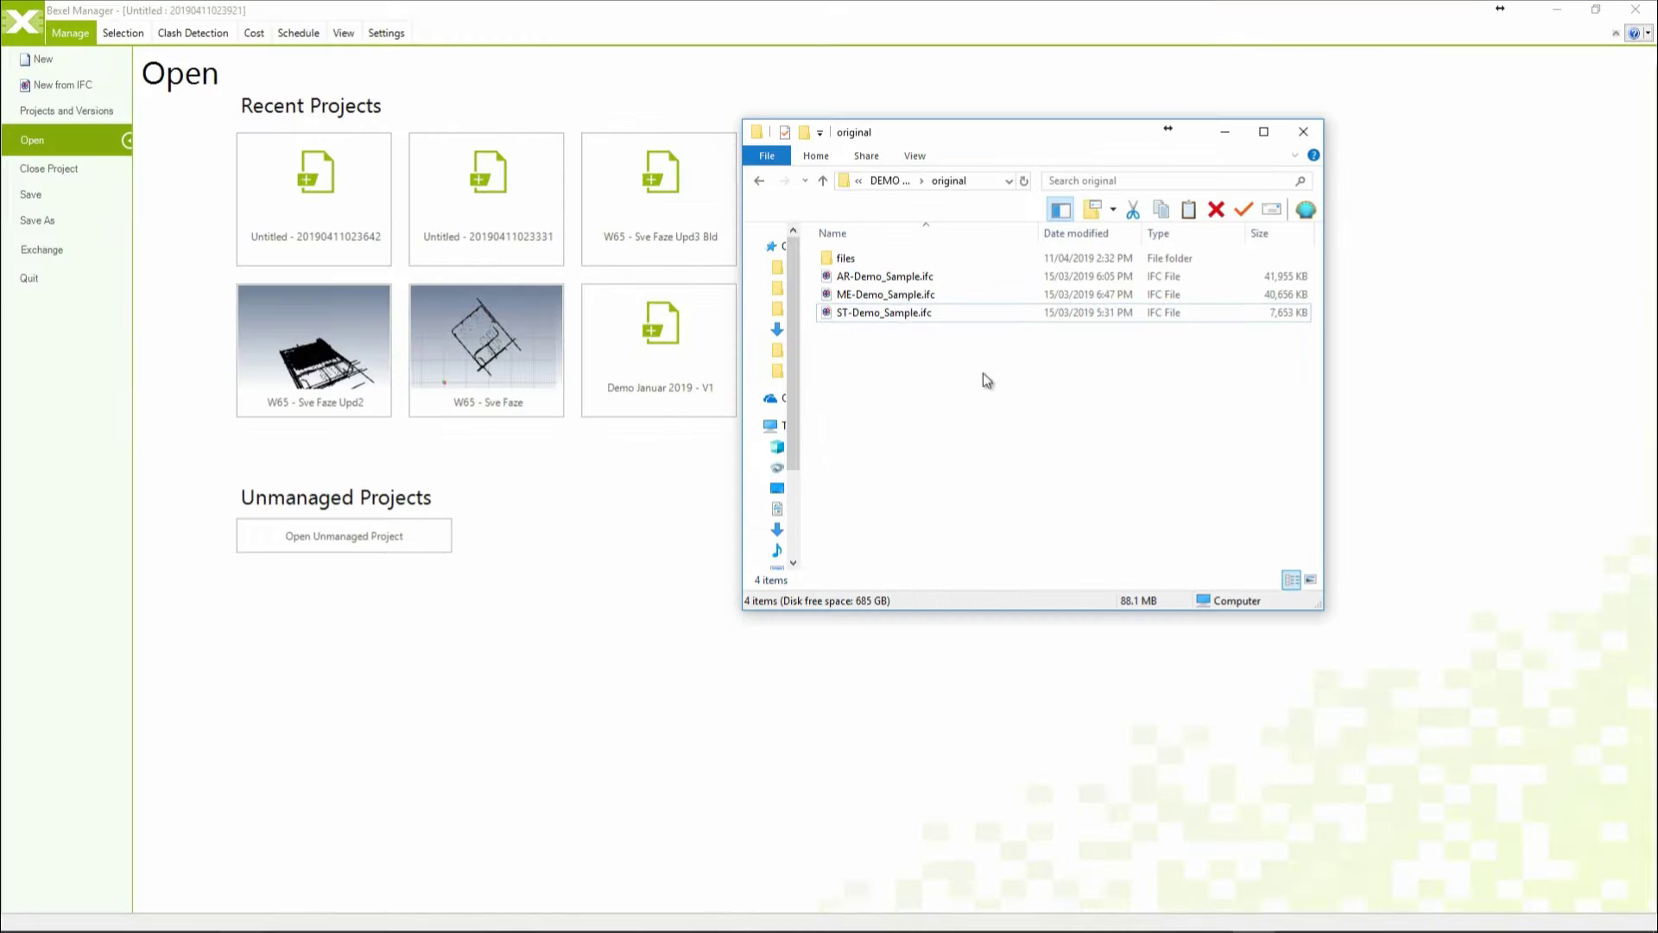
Step: Load AR-Demo_Sample.ifc, ME-Demo_Sample.ifc and ST-Demo_Sample.ifc together into Bexel Manager for batch publishing, and minimize the file window
drag(983, 372, 850, 283)
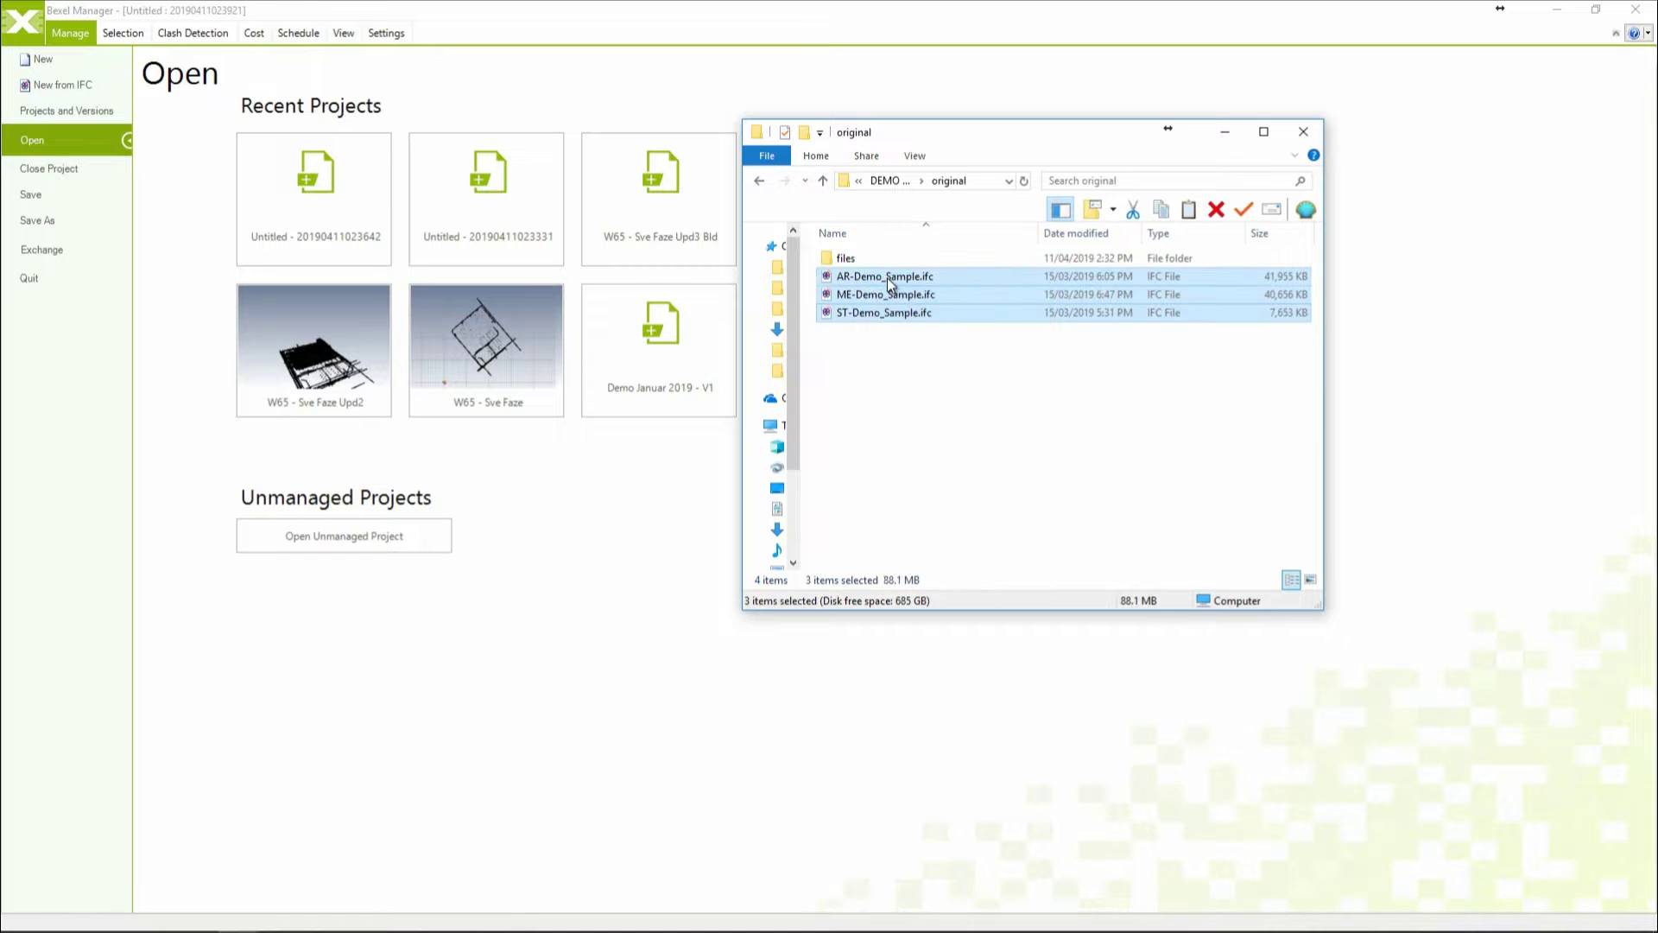
drag(640, 555, 640, 555)
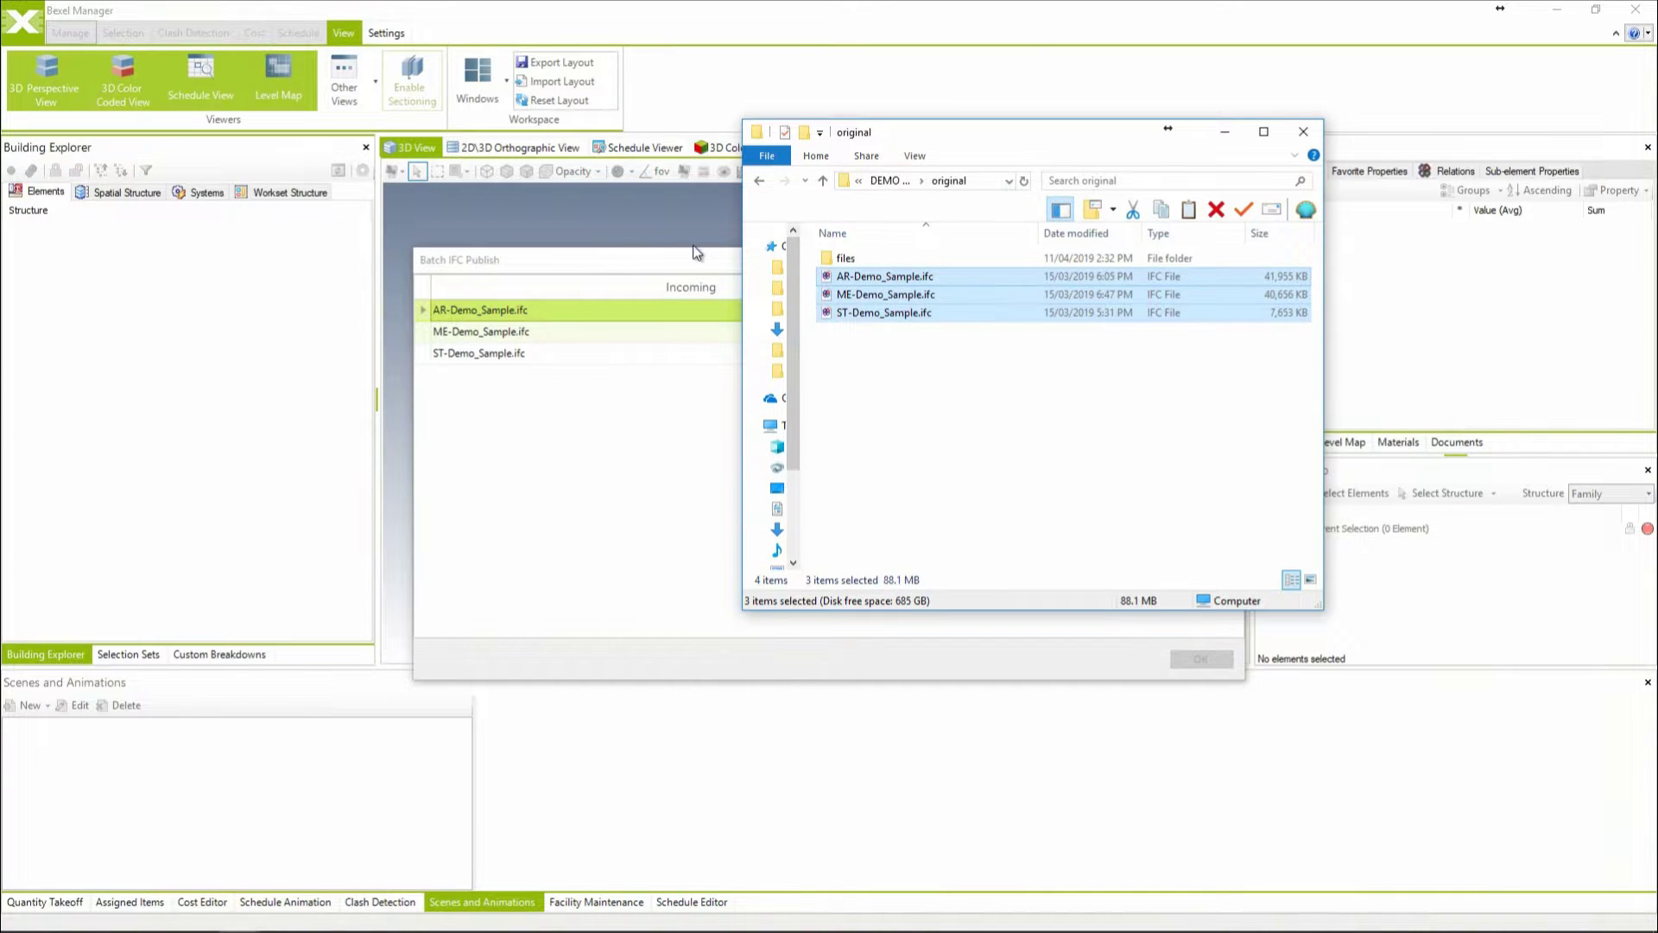
click(1224, 132)
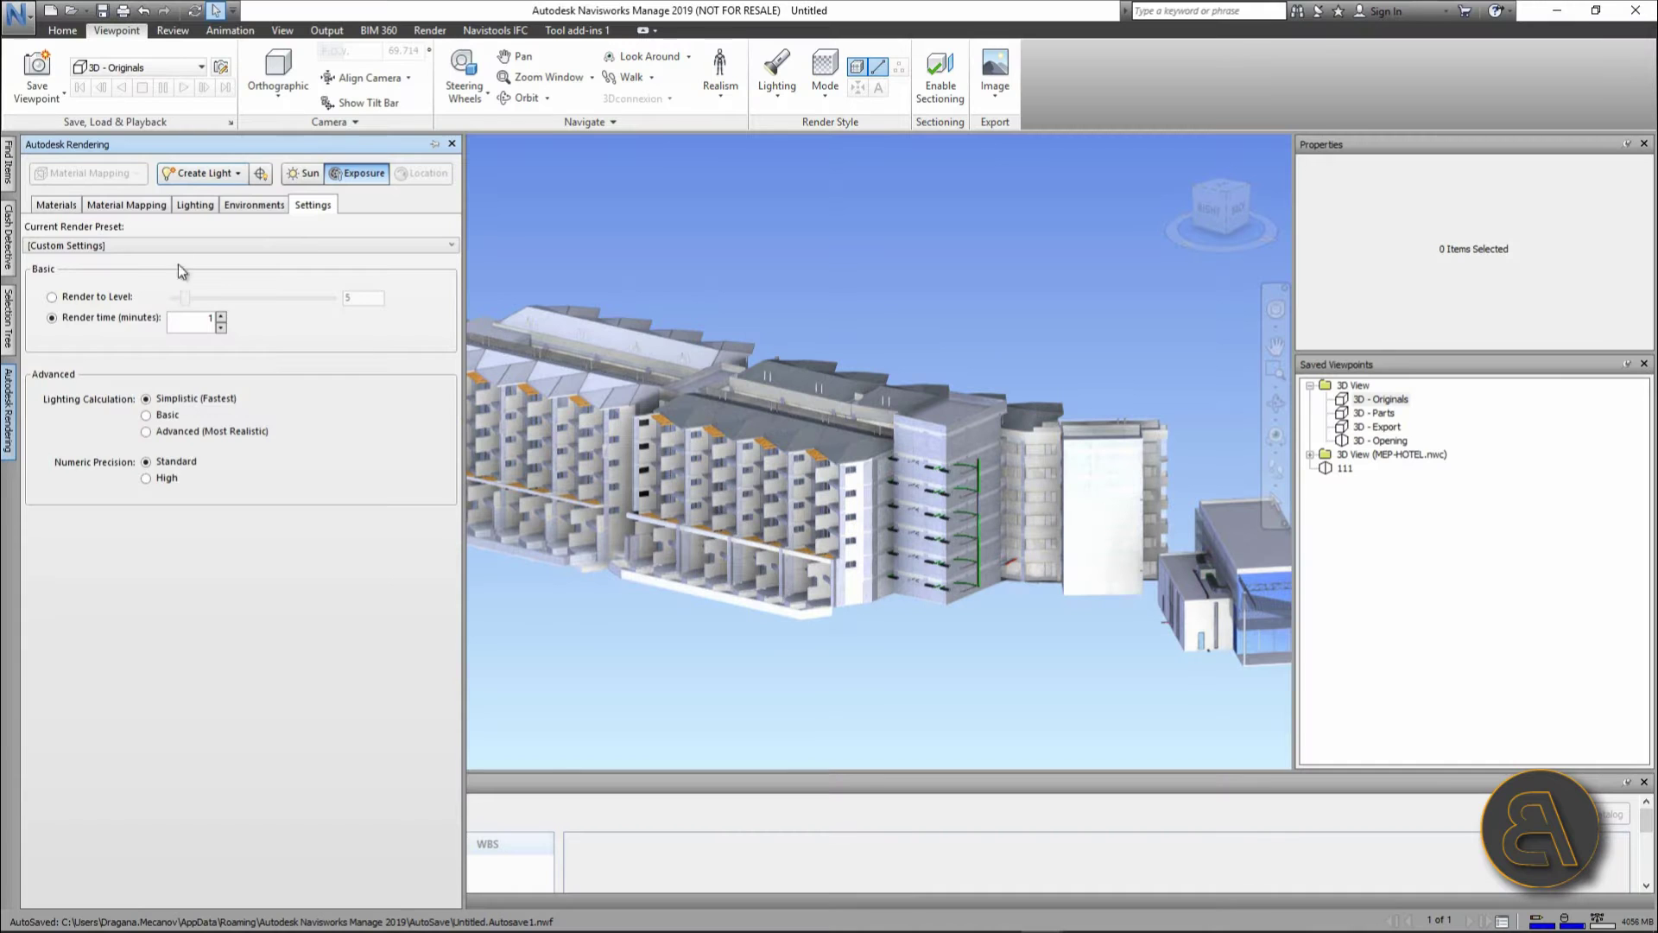
Step: Switch to Navisworks and examine the Autodesk Library materials available for rendering
click(56, 205)
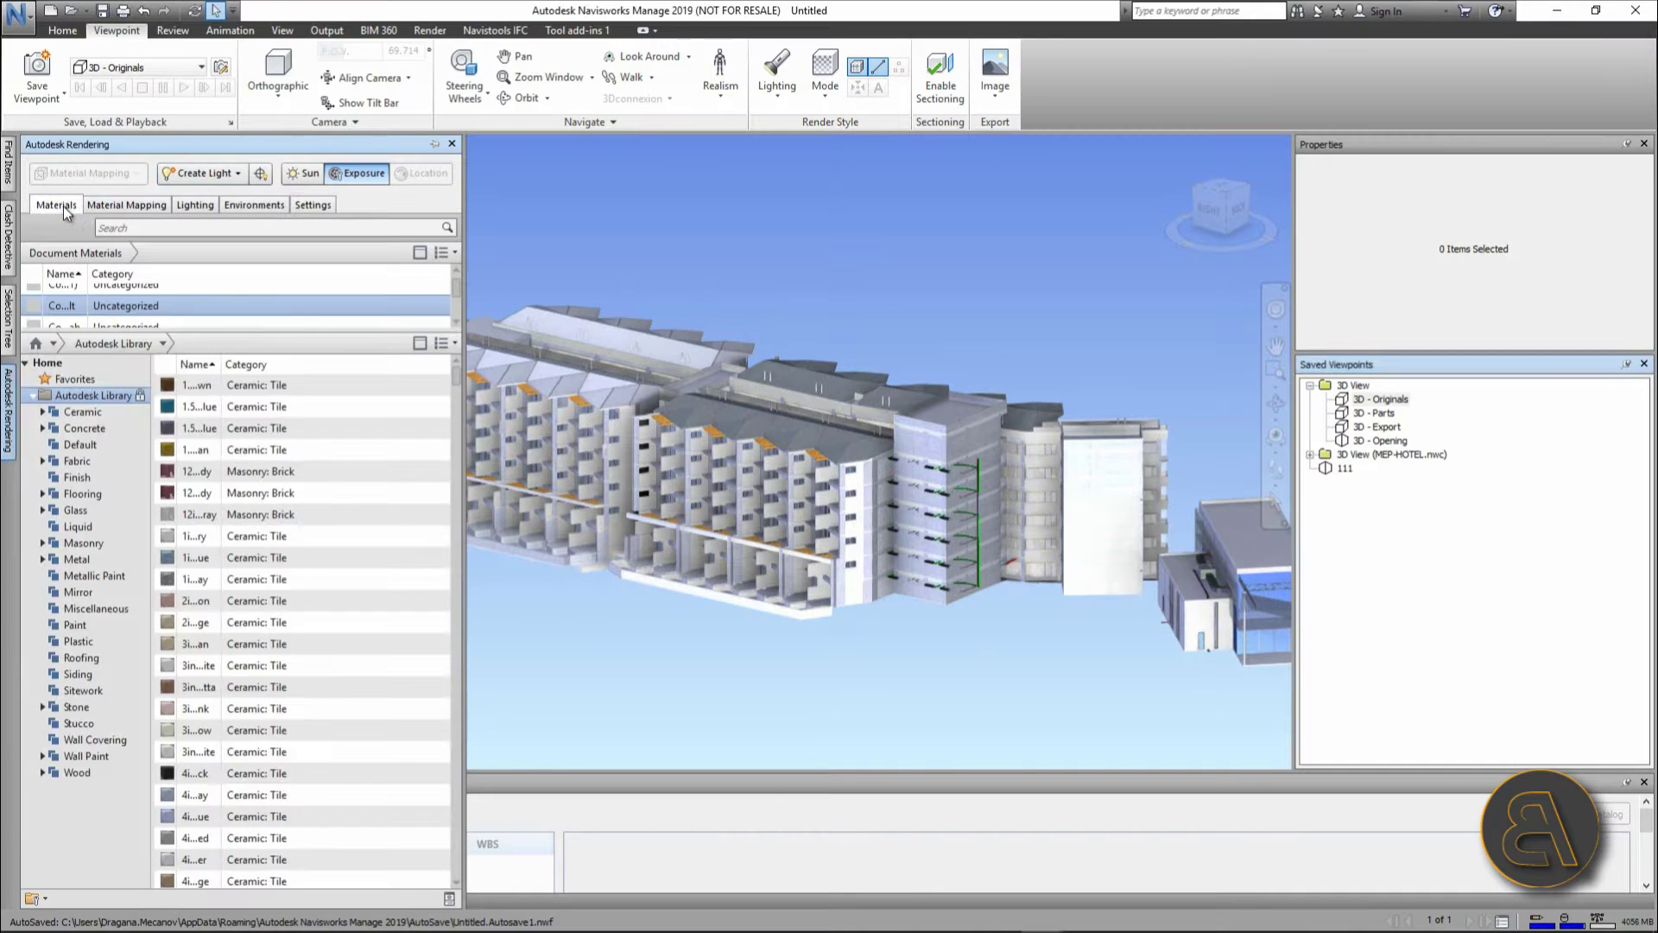
scroll(238, 469, down, 3)
scroll(238, 469, up, 5)
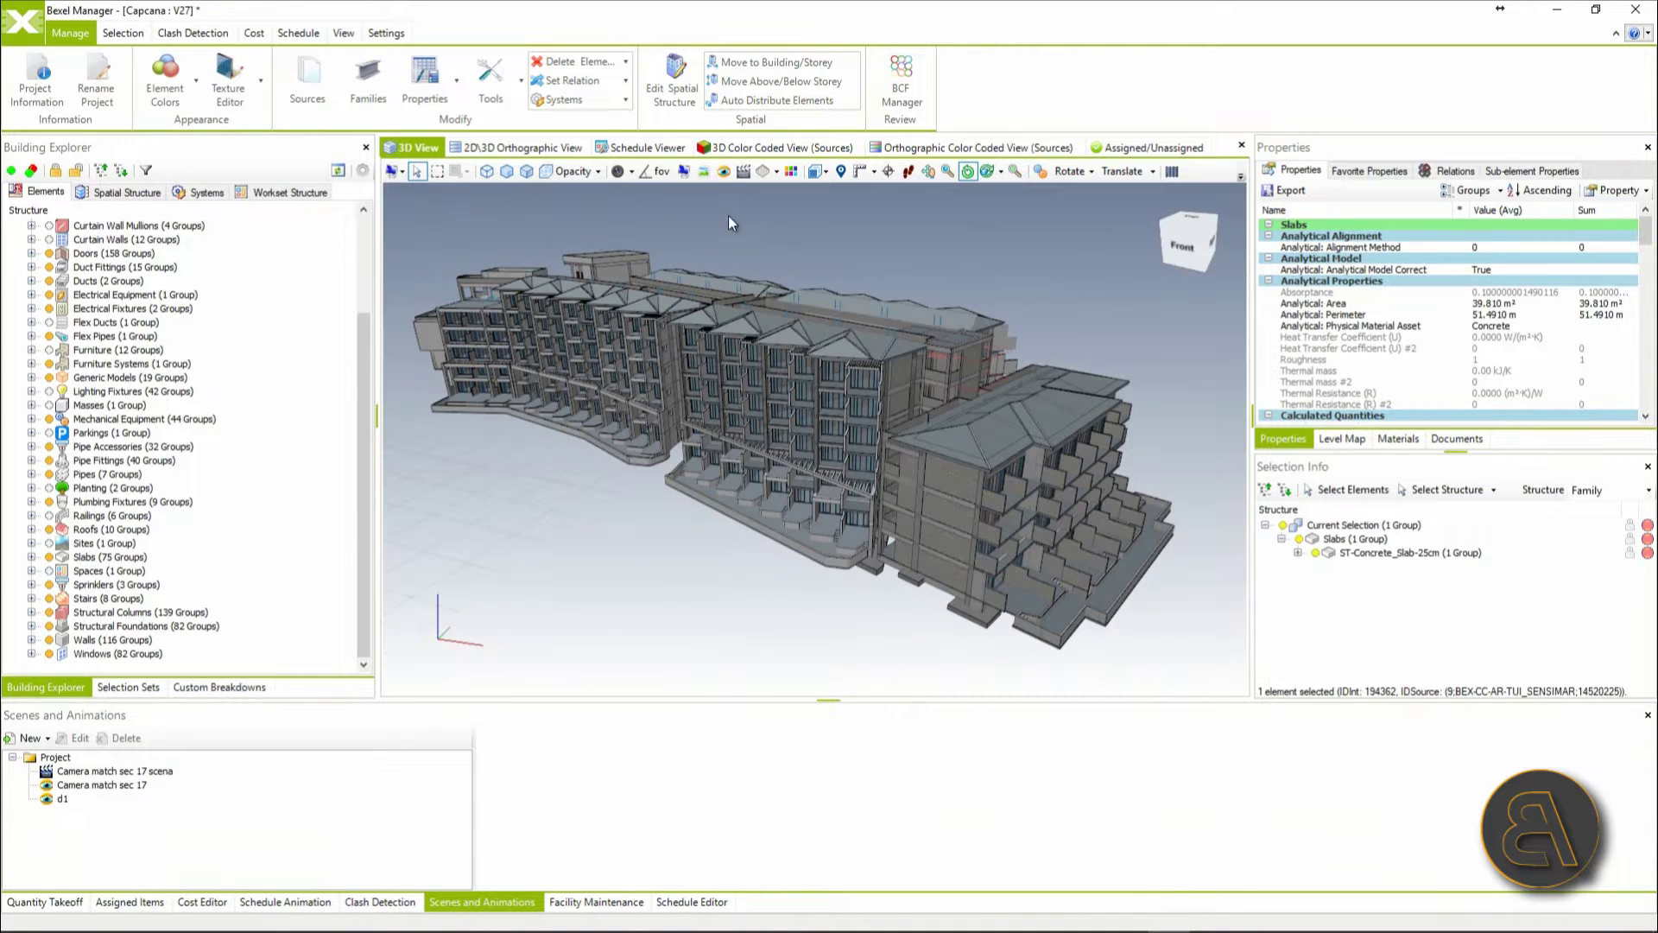
Step: In Bexel Manager, capture a screenshot of the 3D view with a width of 1920 and save it as a JPEG image
click(703, 171)
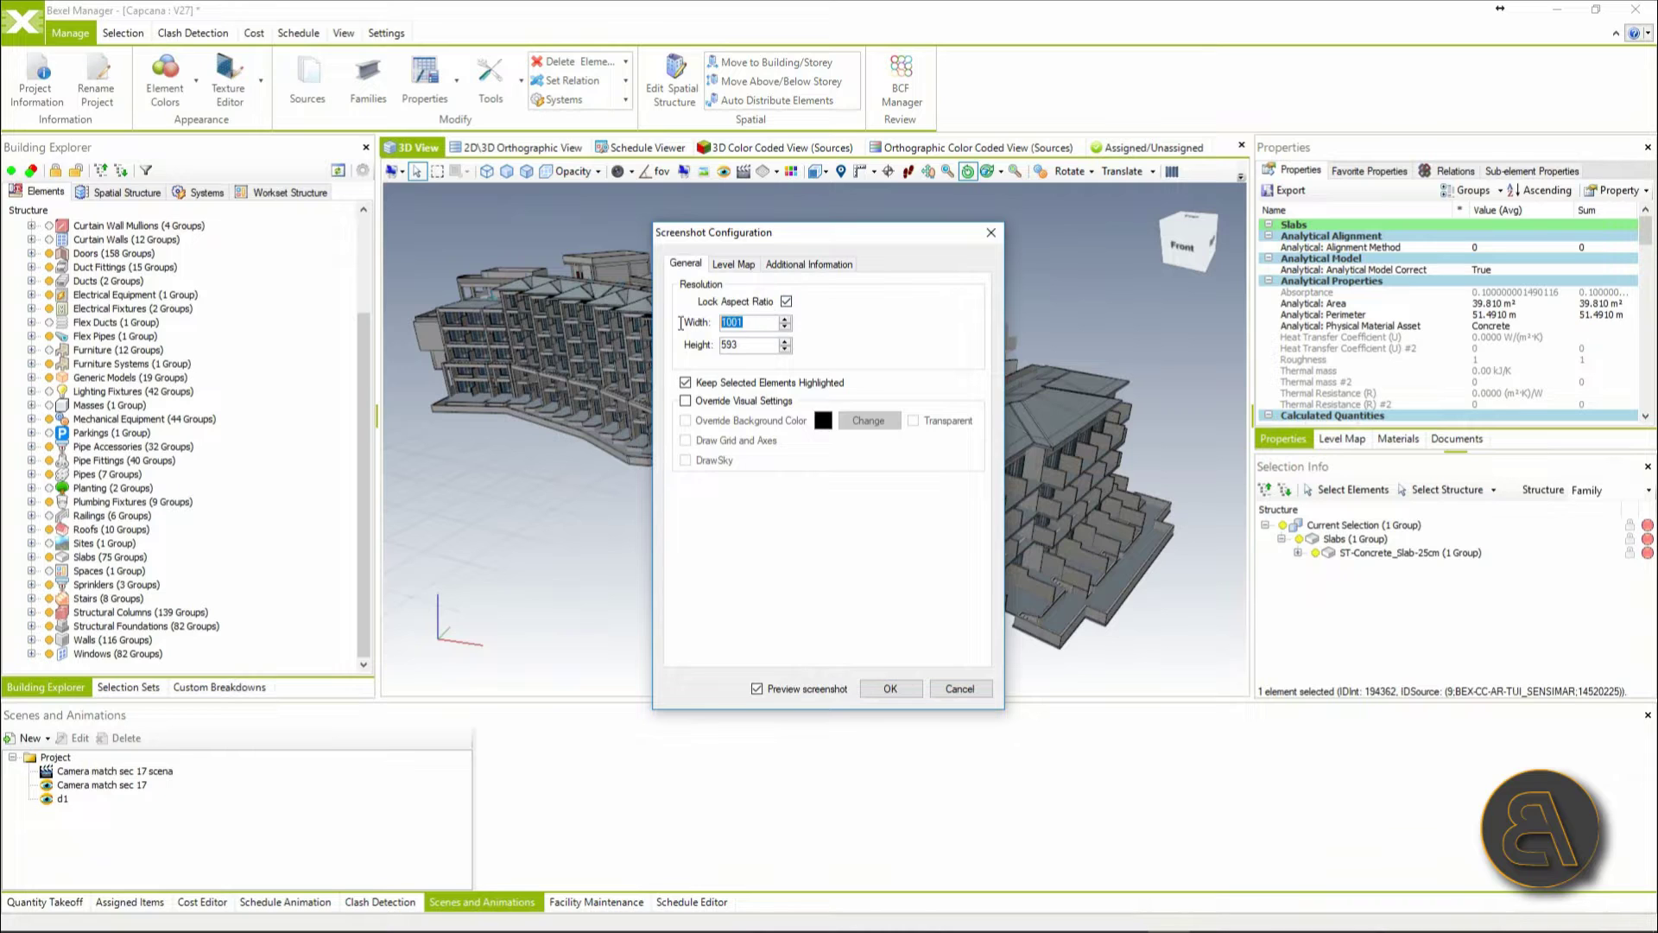
text(1920)
key(Tab)
click(889, 690)
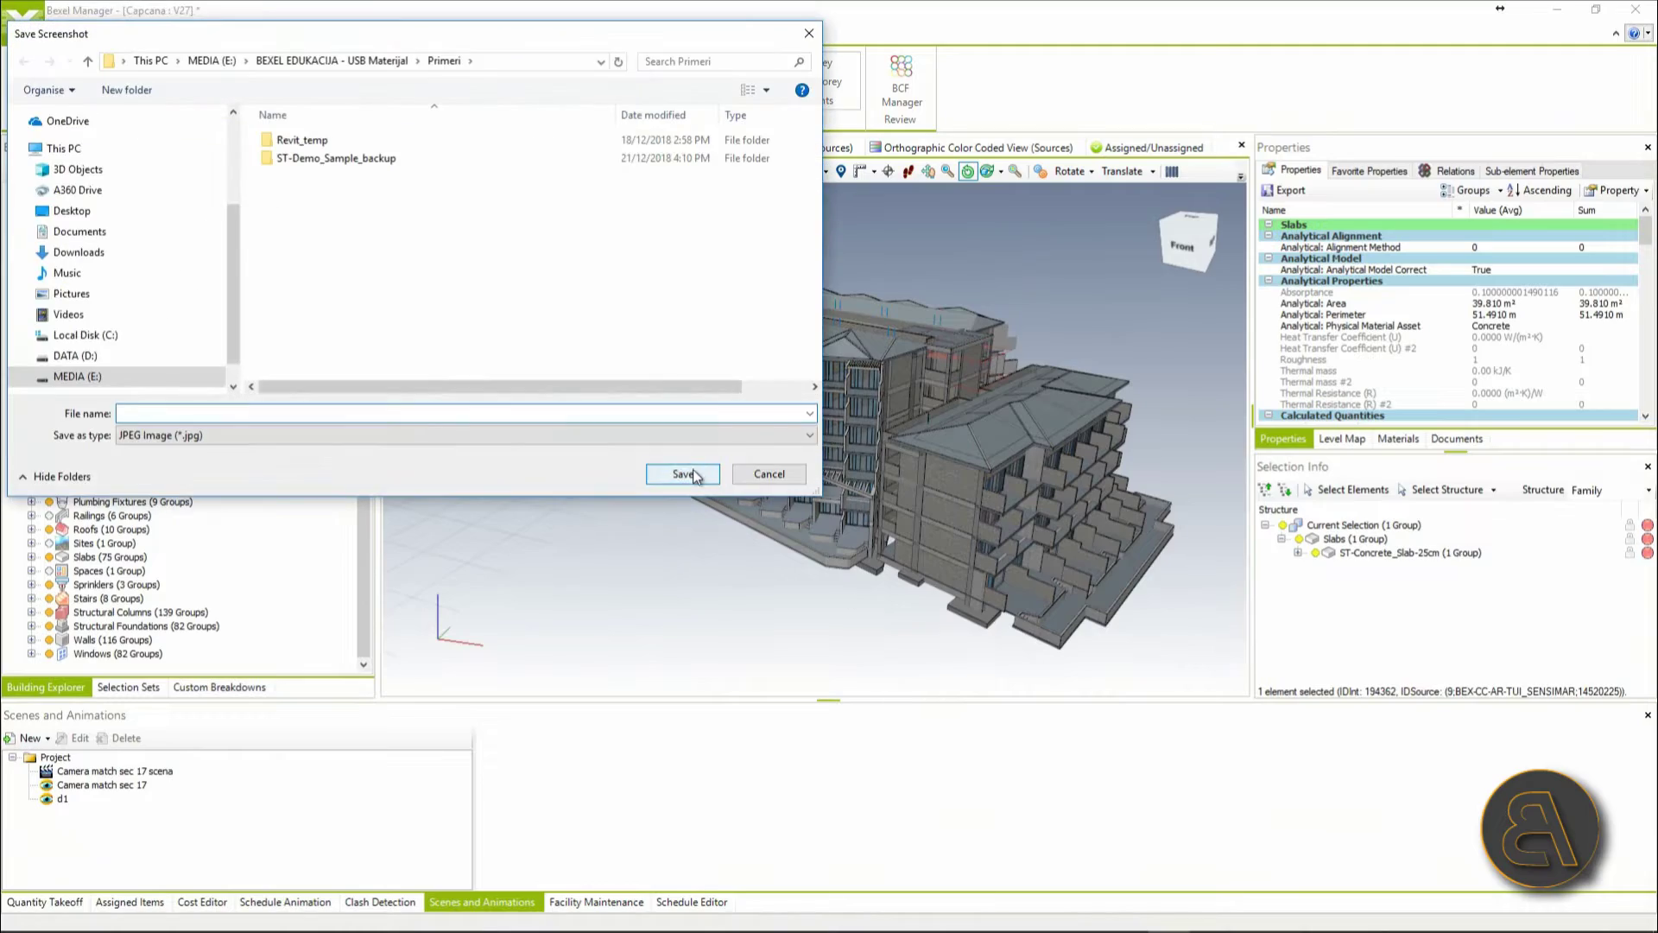
click(682, 474)
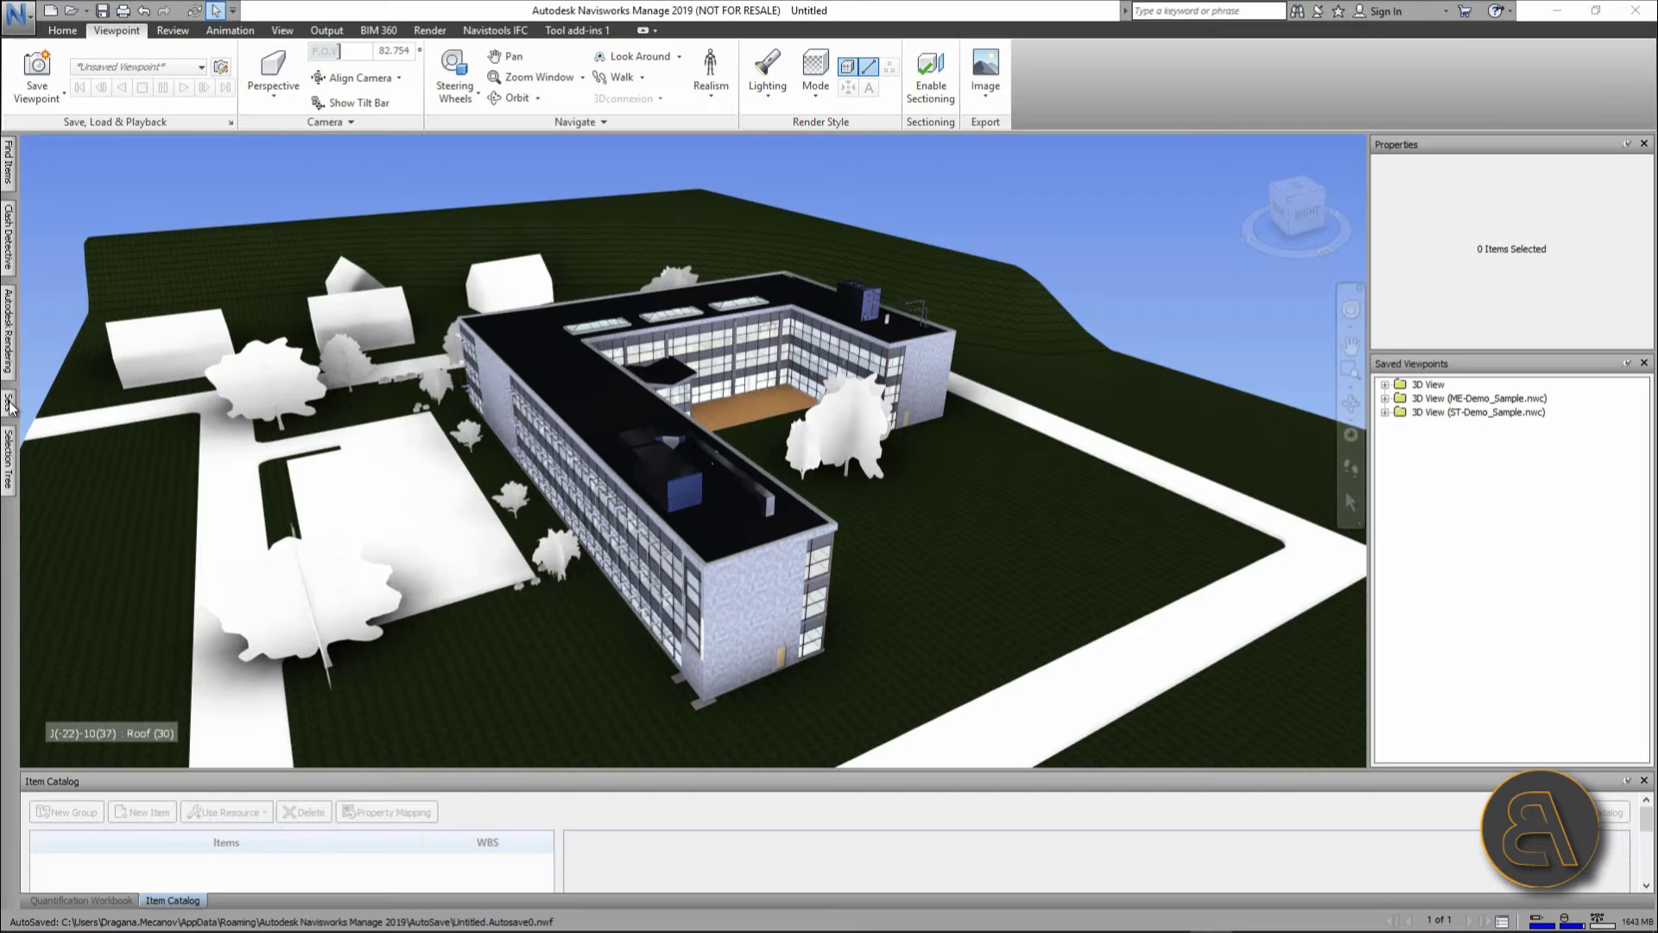
Step: In Navisworks, keep the selection tree permanently displayed and expand the AR, ME and ST sample files to their levels
mouse_move(10, 406)
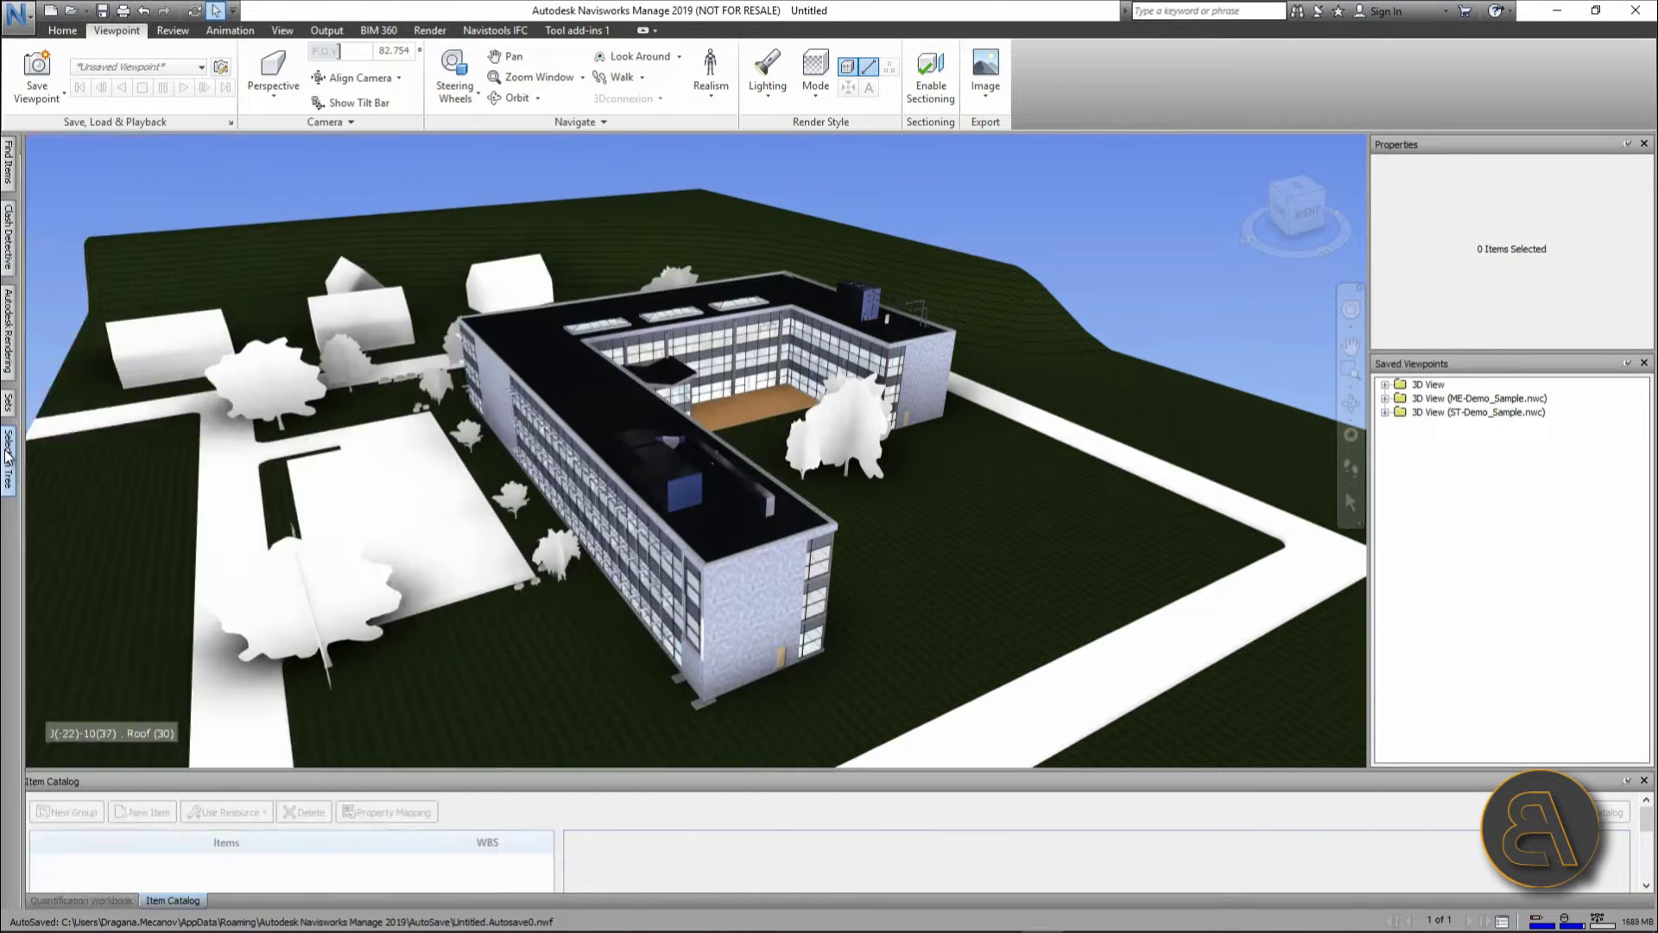
mouse_move(9, 457)
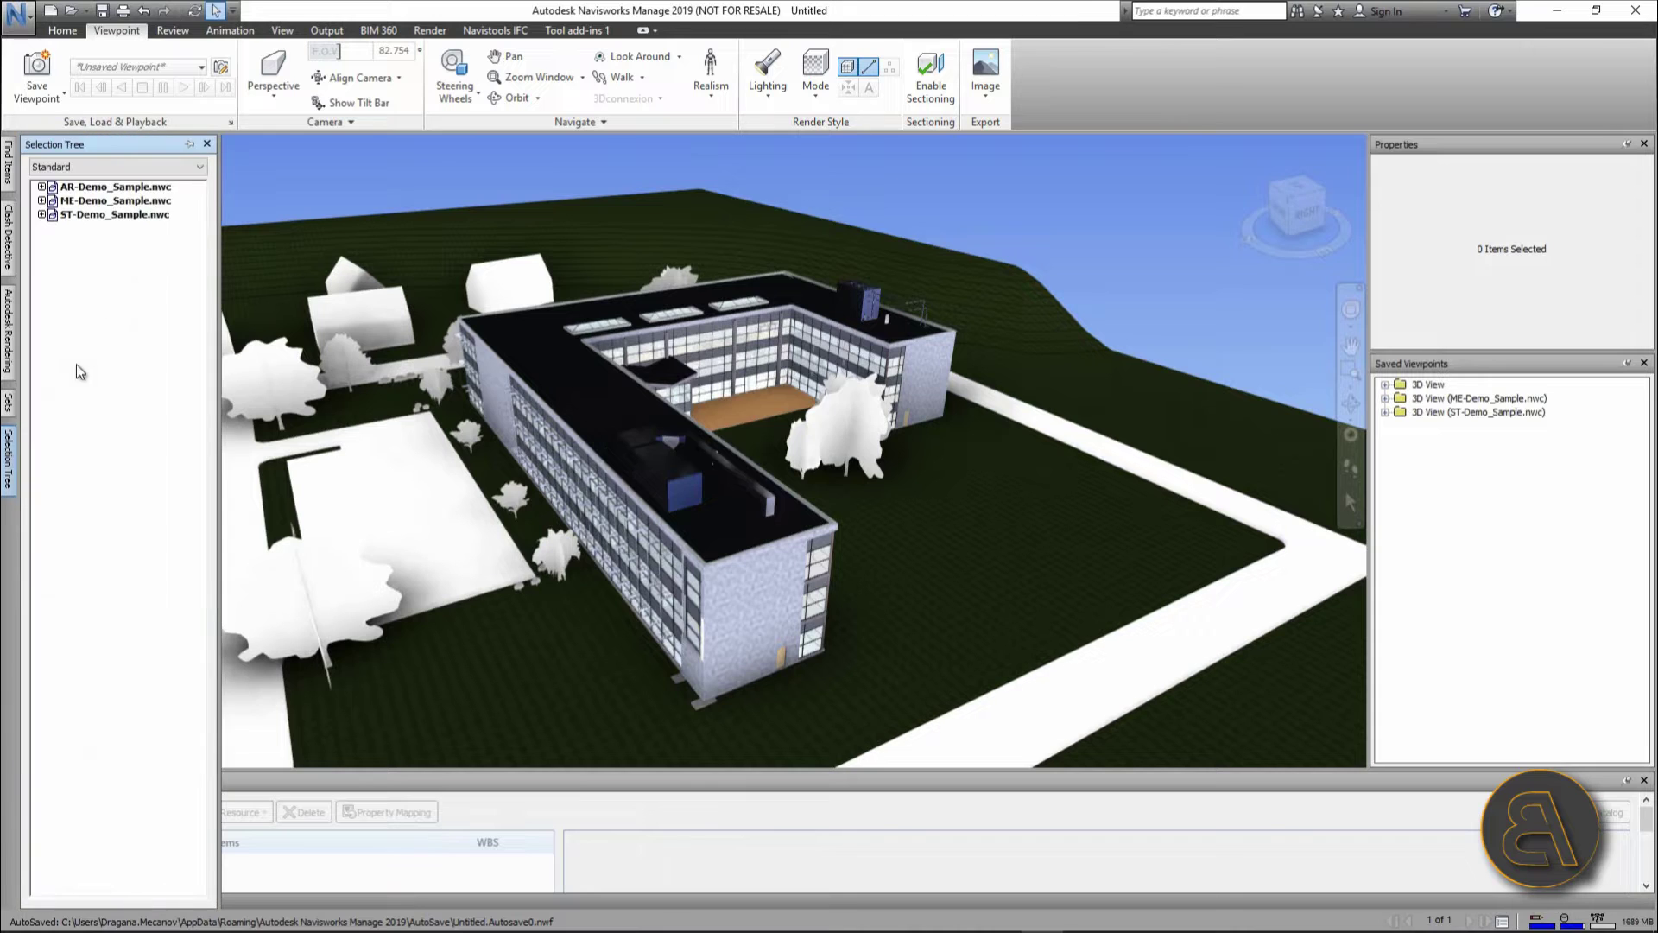
click(190, 144)
click(41, 186)
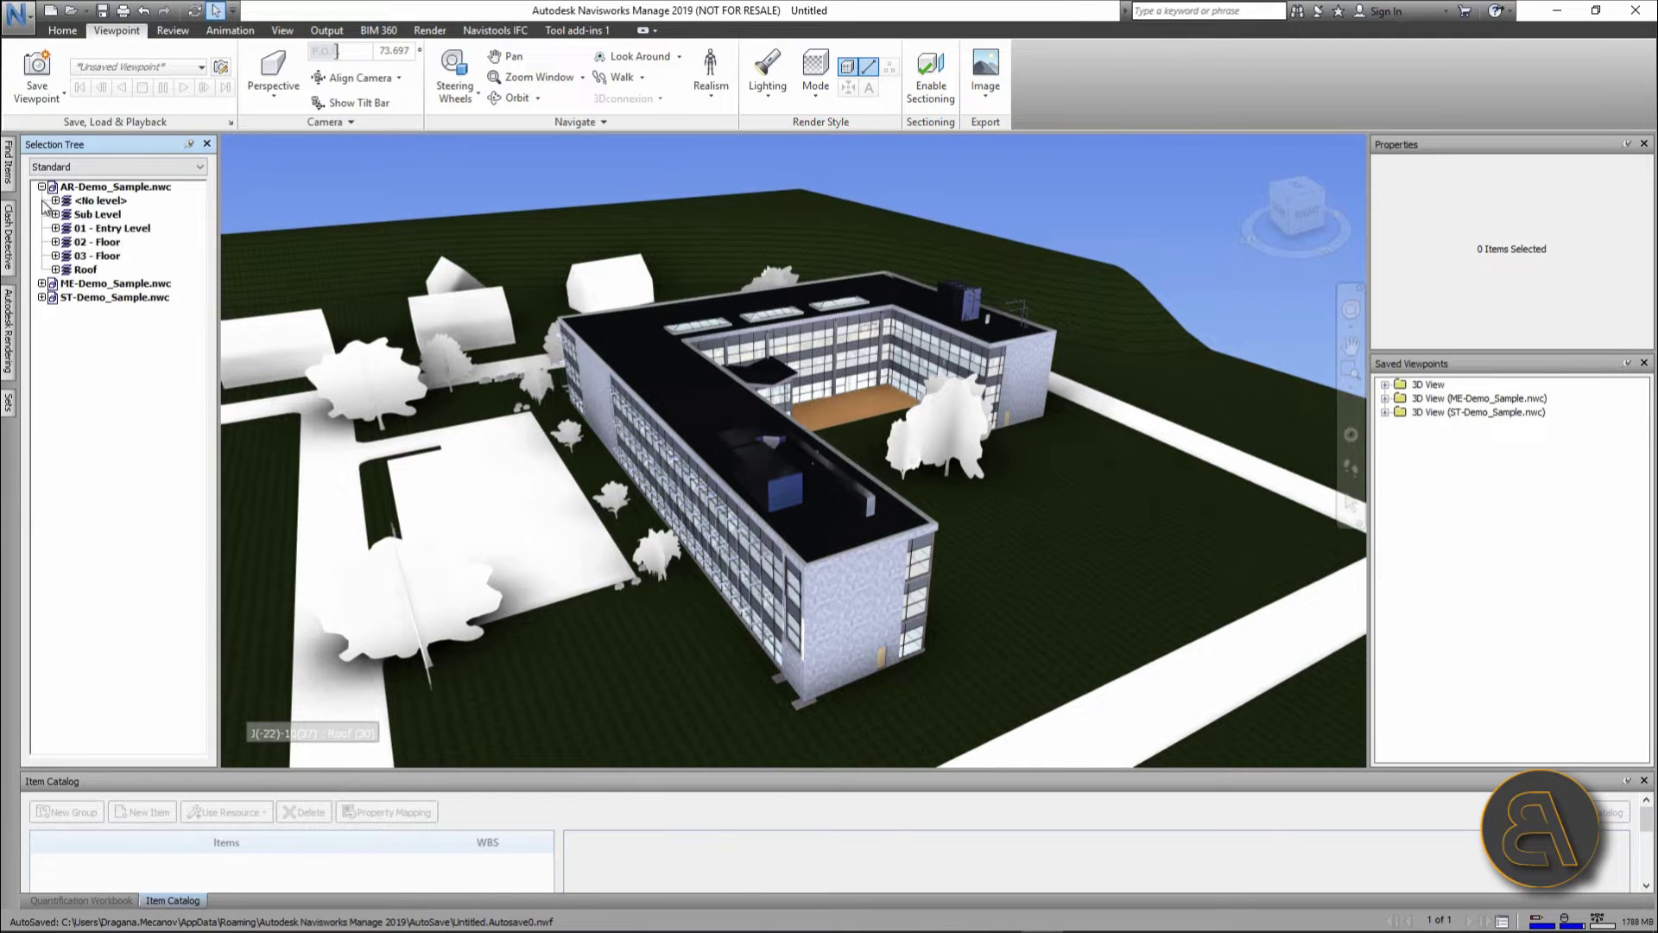
click(42, 283)
click(41, 366)
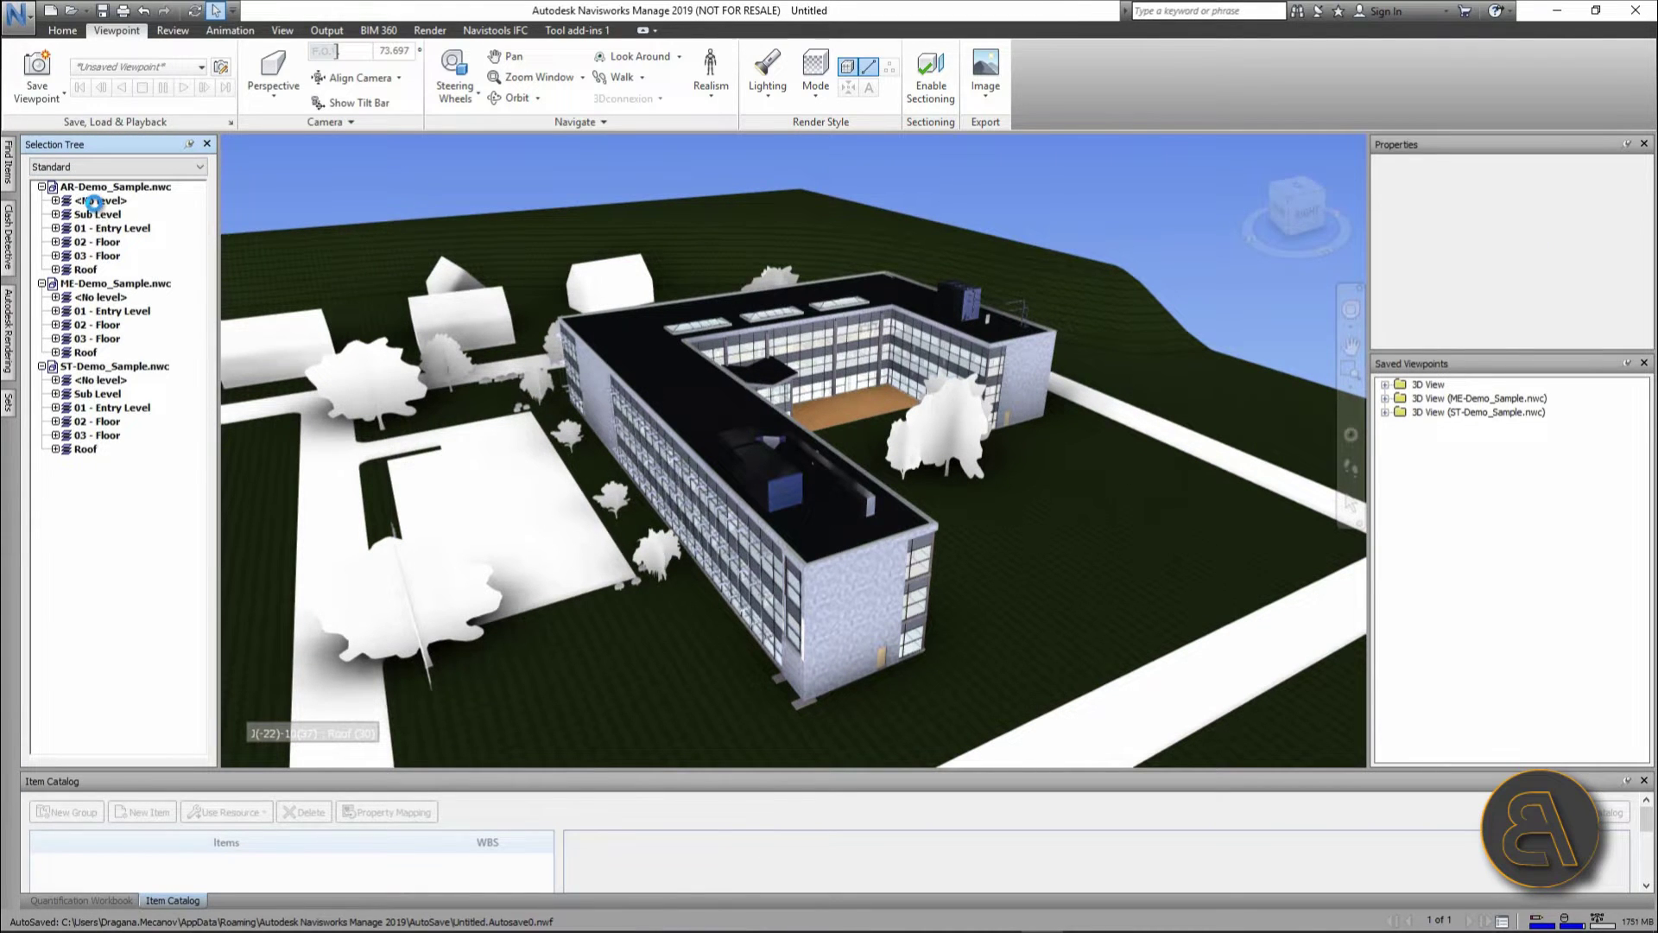
Step: Highlight the AR model's 01 - Entry Level and 03 - Floor in the model, and clear the selection
click(103, 228)
click(85, 258)
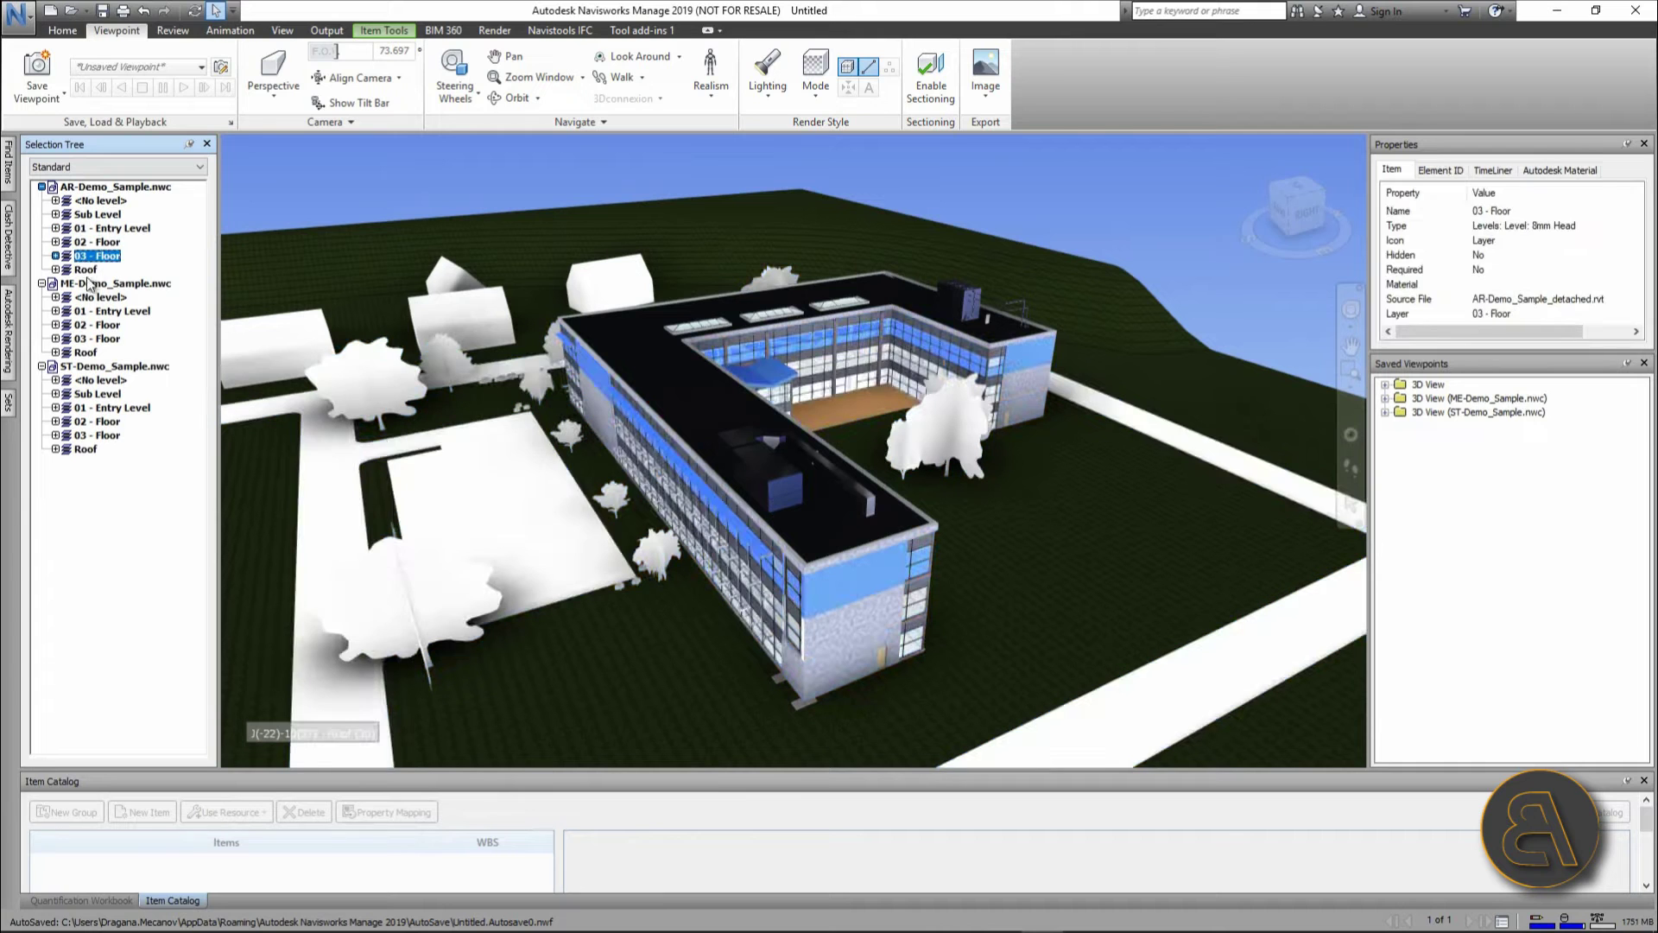
key(Escape)
shift+middle_drag(565, 476, 527, 456)
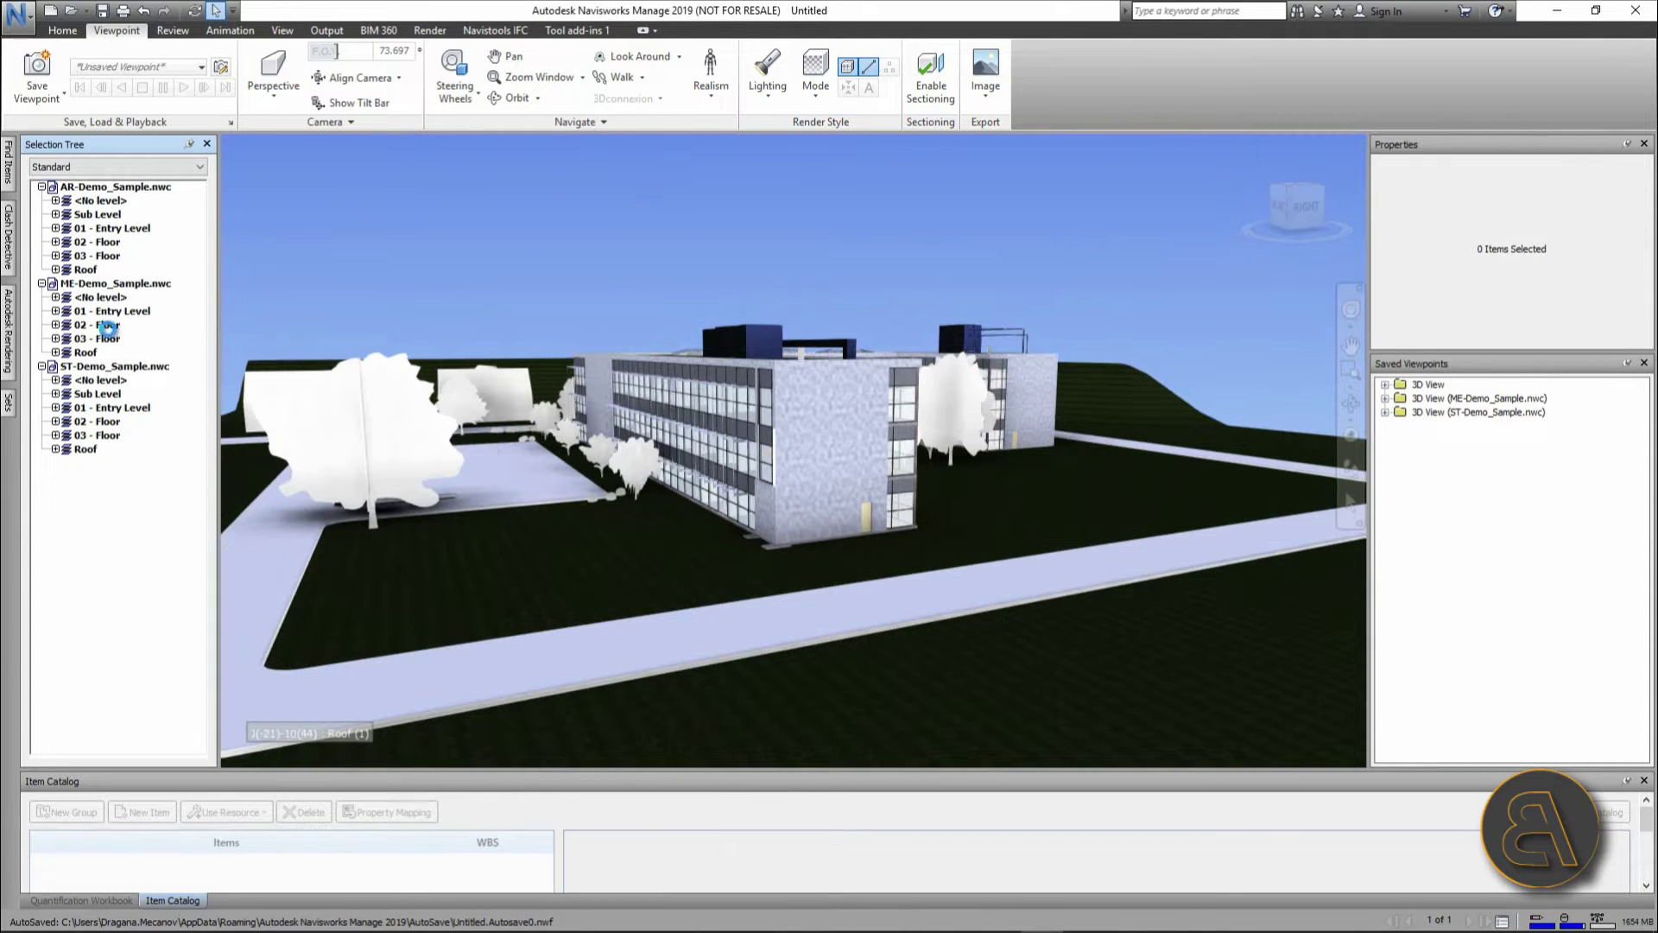
click(526, 456)
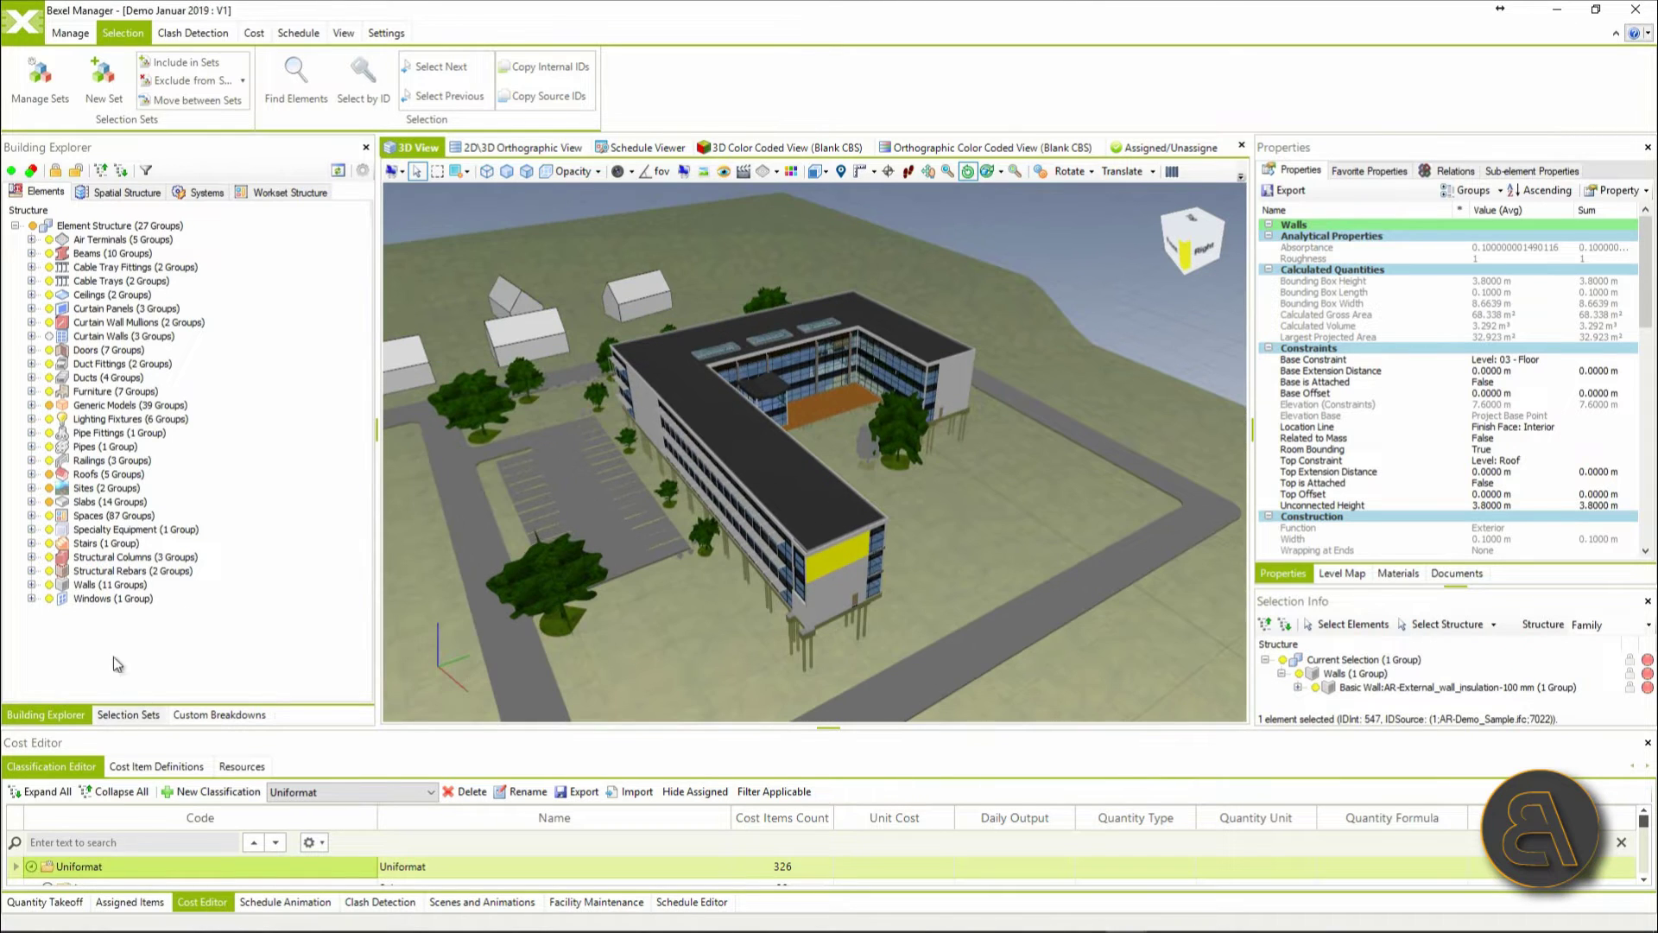
Step: In Bexel Manager, examine the model's Spatial Structure, Systems and Workset Structure breakdowns and collapse the workset's Walls group
click(127, 192)
click(32, 243)
click(32, 242)
click(48, 302)
click(207, 192)
click(282, 192)
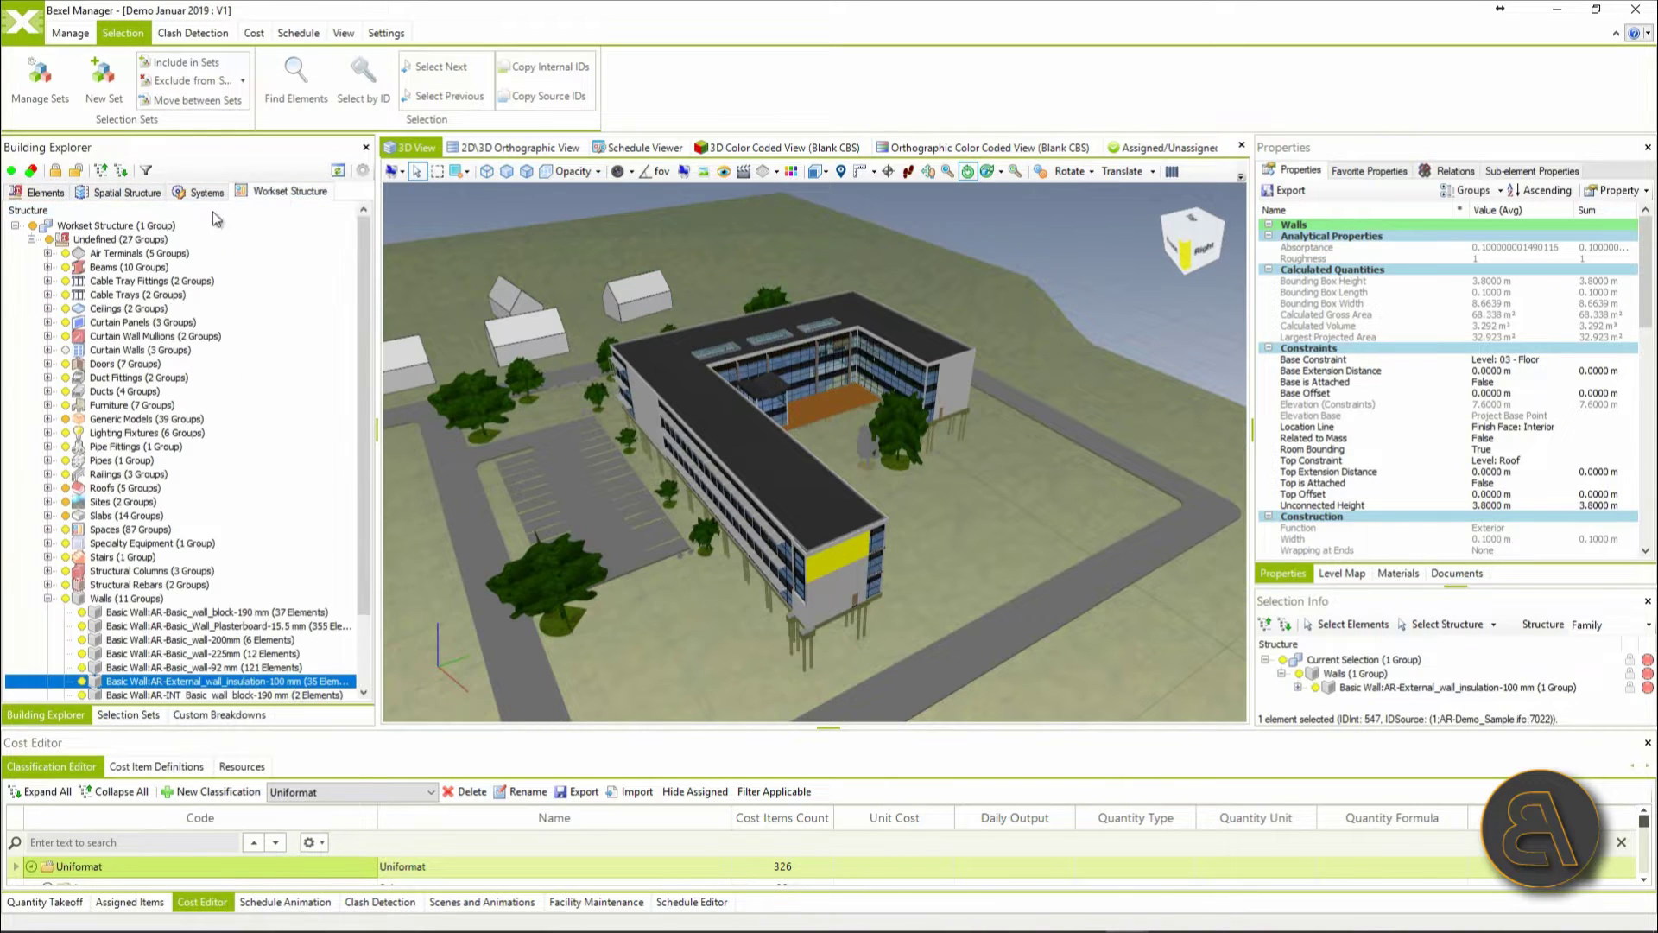
click(49, 598)
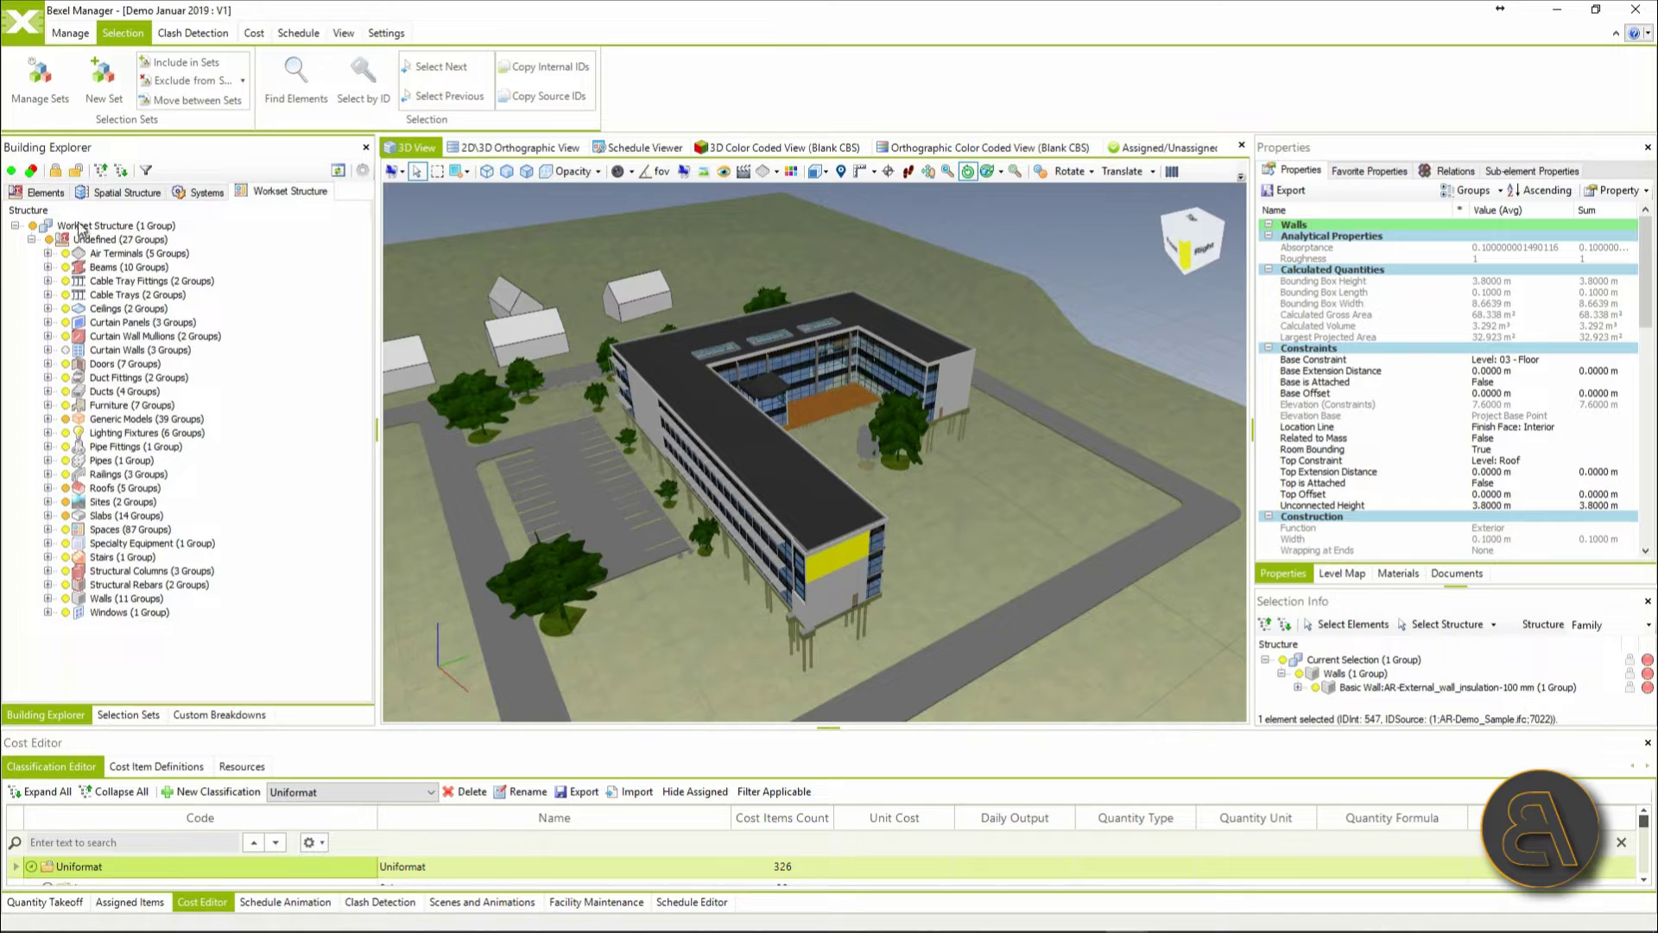
Step: Toggle the visibility of several categories in the element structure, check the Slabs group, and restore all elements in the 3D view
click(54, 196)
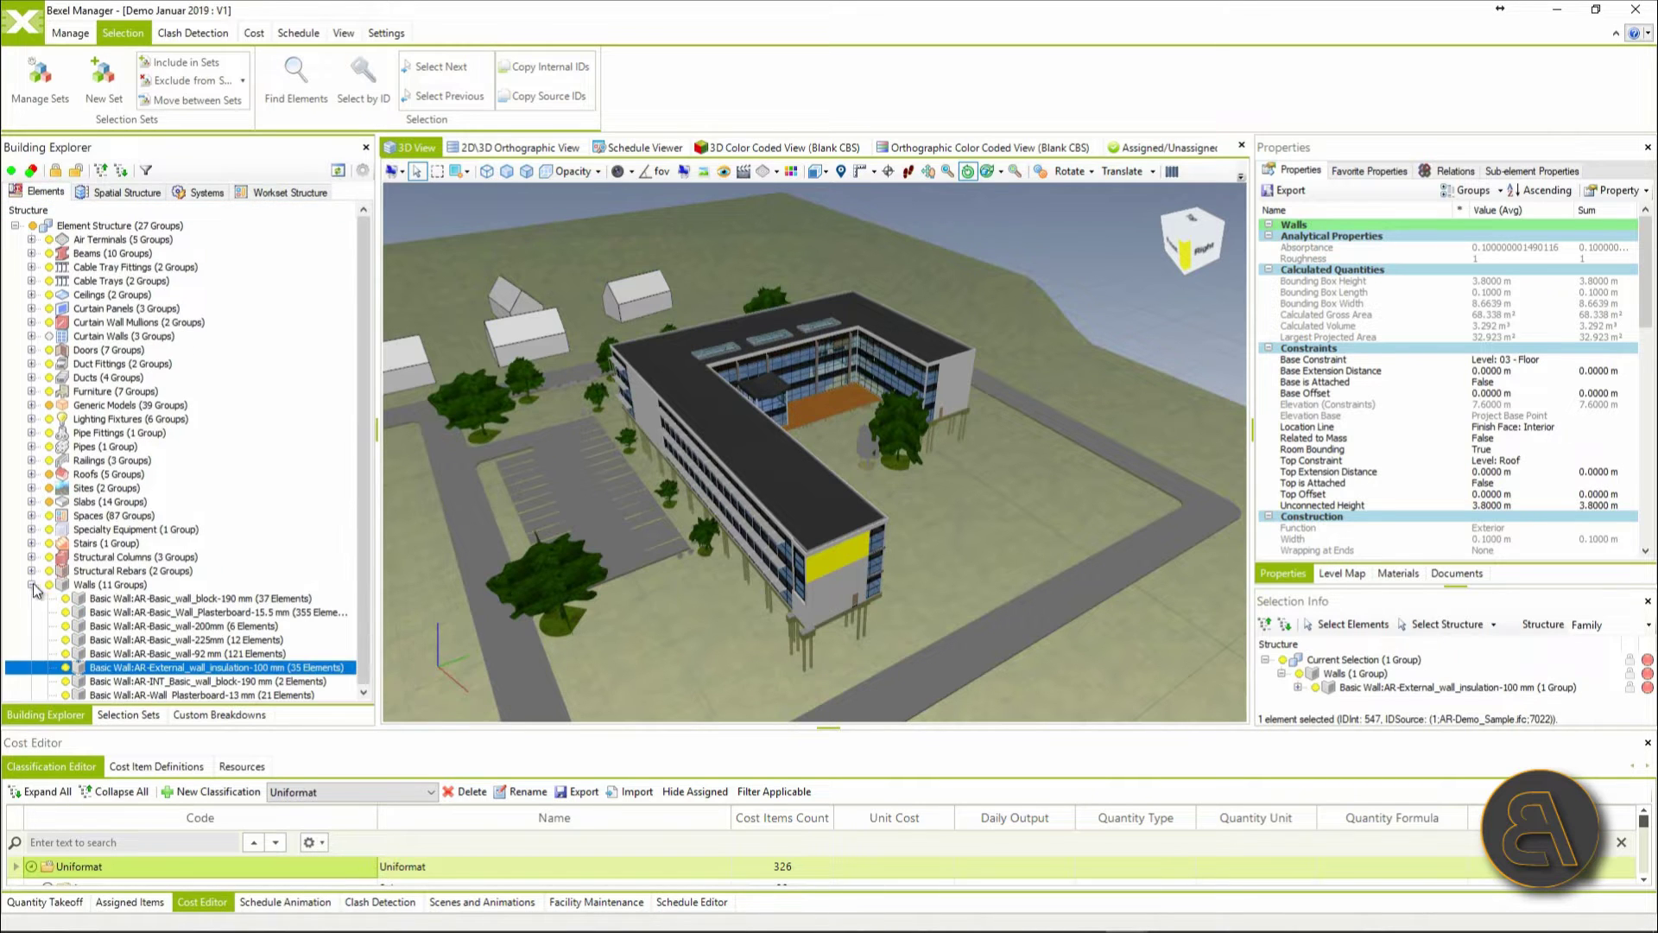
drag(48, 239, 43, 447)
click(33, 502)
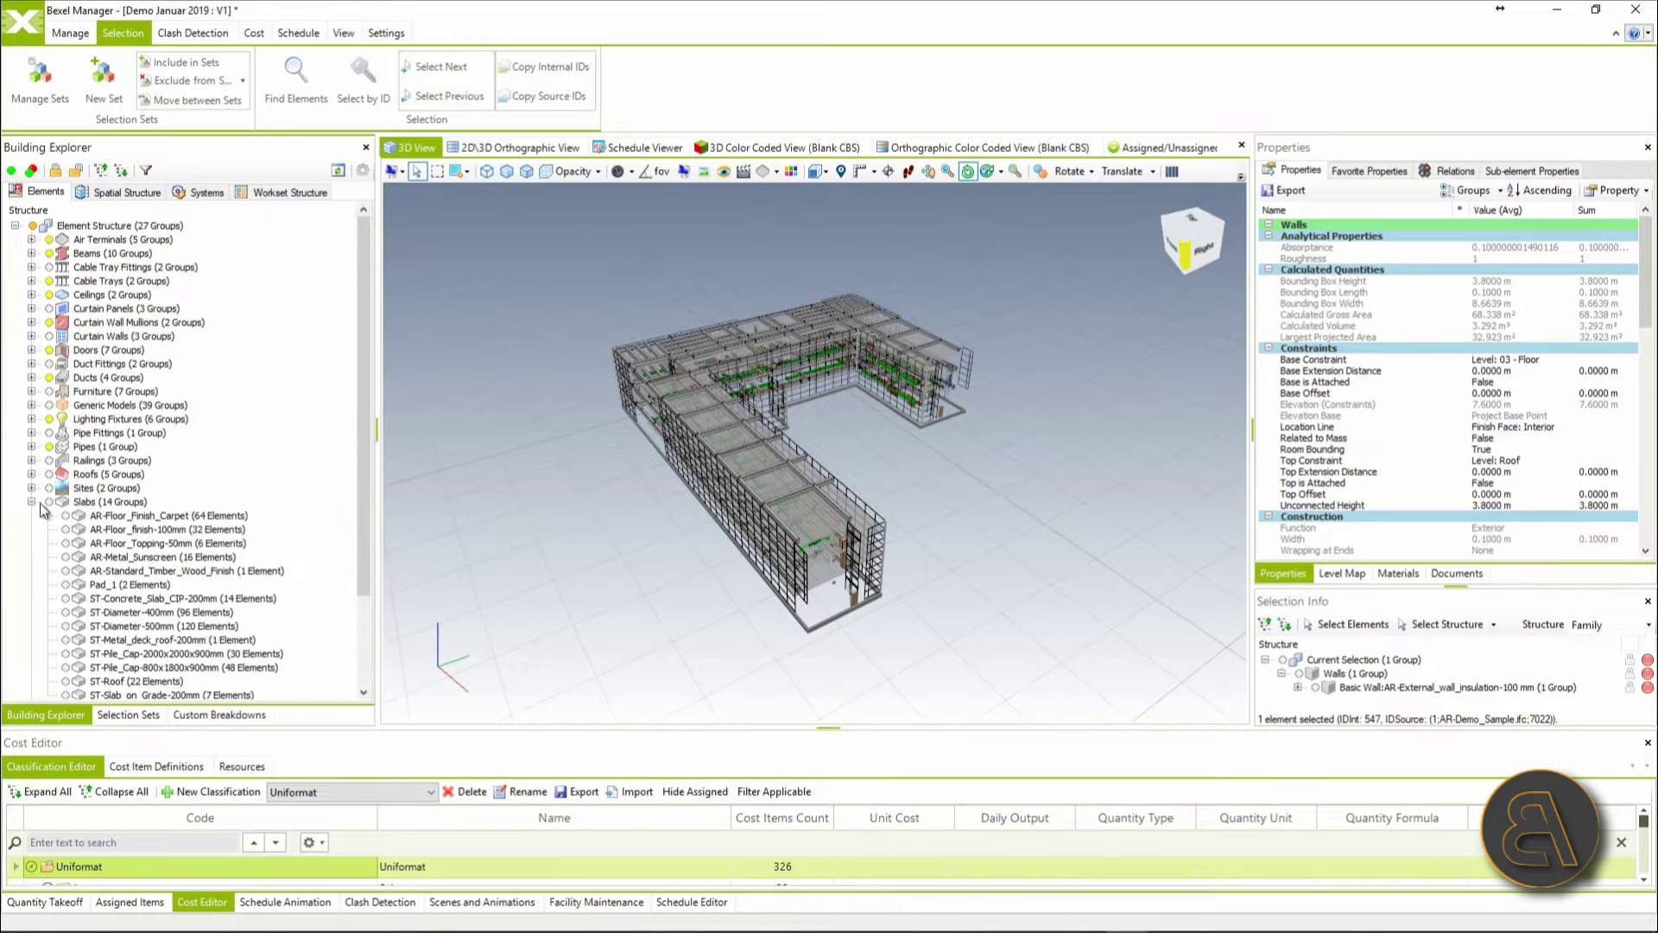
click(33, 502)
right_click(491, 369)
click(544, 402)
Step: Hide the whole model through the spatial structure and collapse its 03 - Floor contents
click(122, 193)
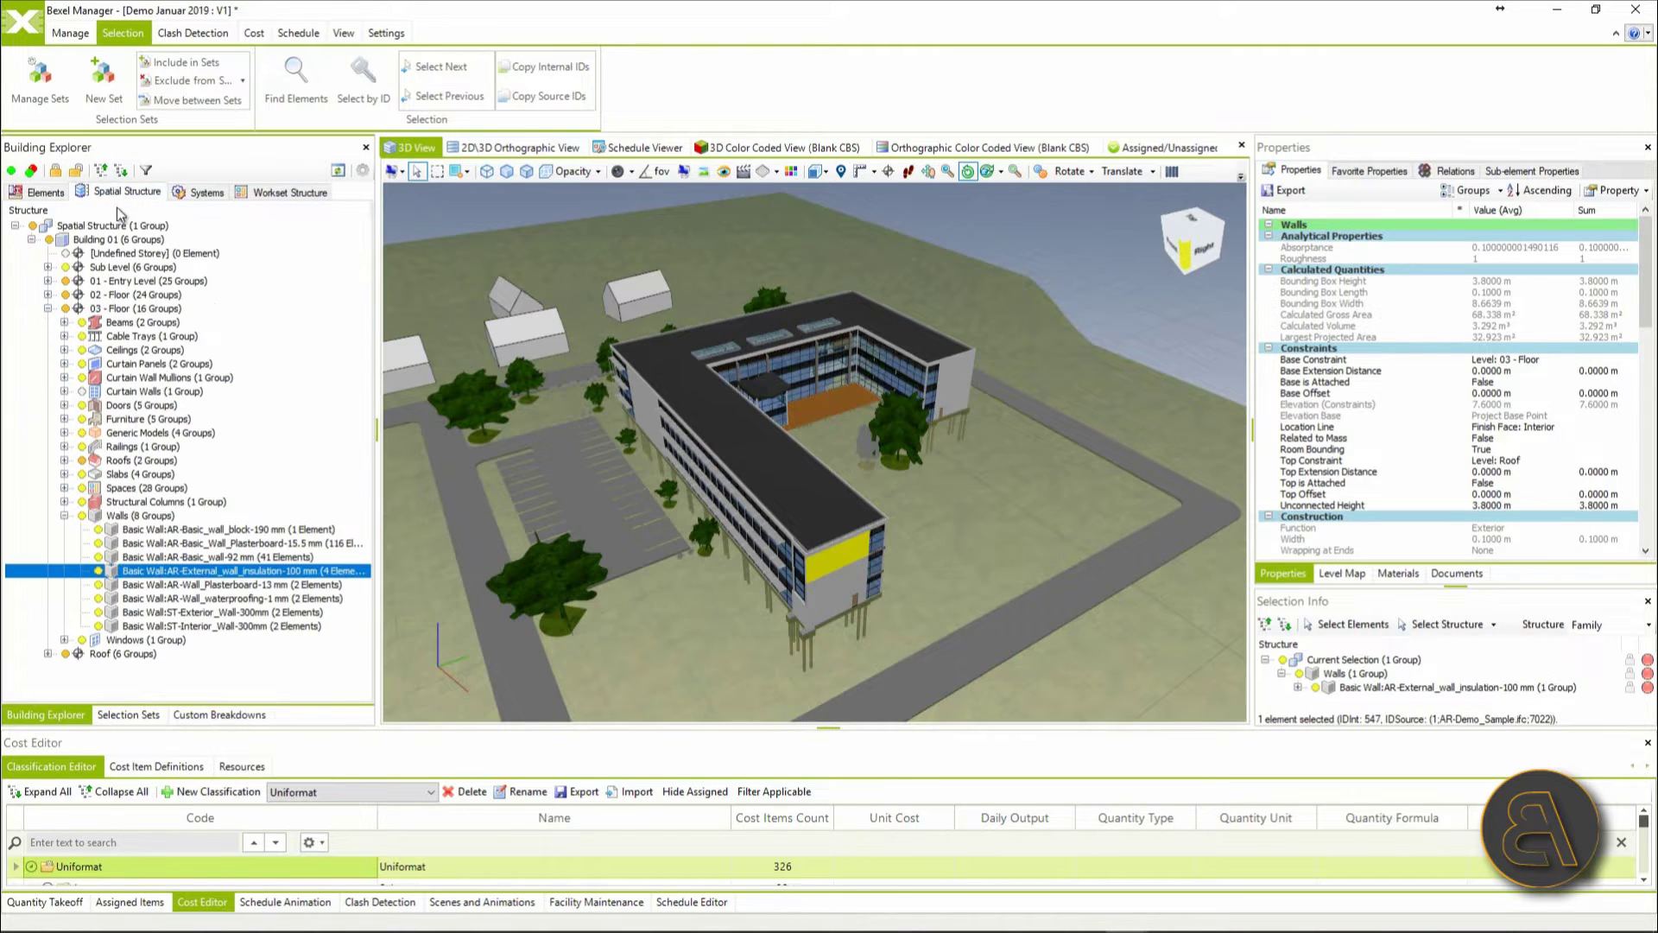
click(33, 226)
click(32, 239)
click(31, 240)
click(48, 322)
Step: Show and hide the Roof, 03 - Floor and 02 - Floor storeys one at a time, and restore all elements
click(64, 322)
click(65, 321)
click(65, 308)
click(65, 308)
click(64, 294)
click(65, 294)
click(47, 281)
click(48, 280)
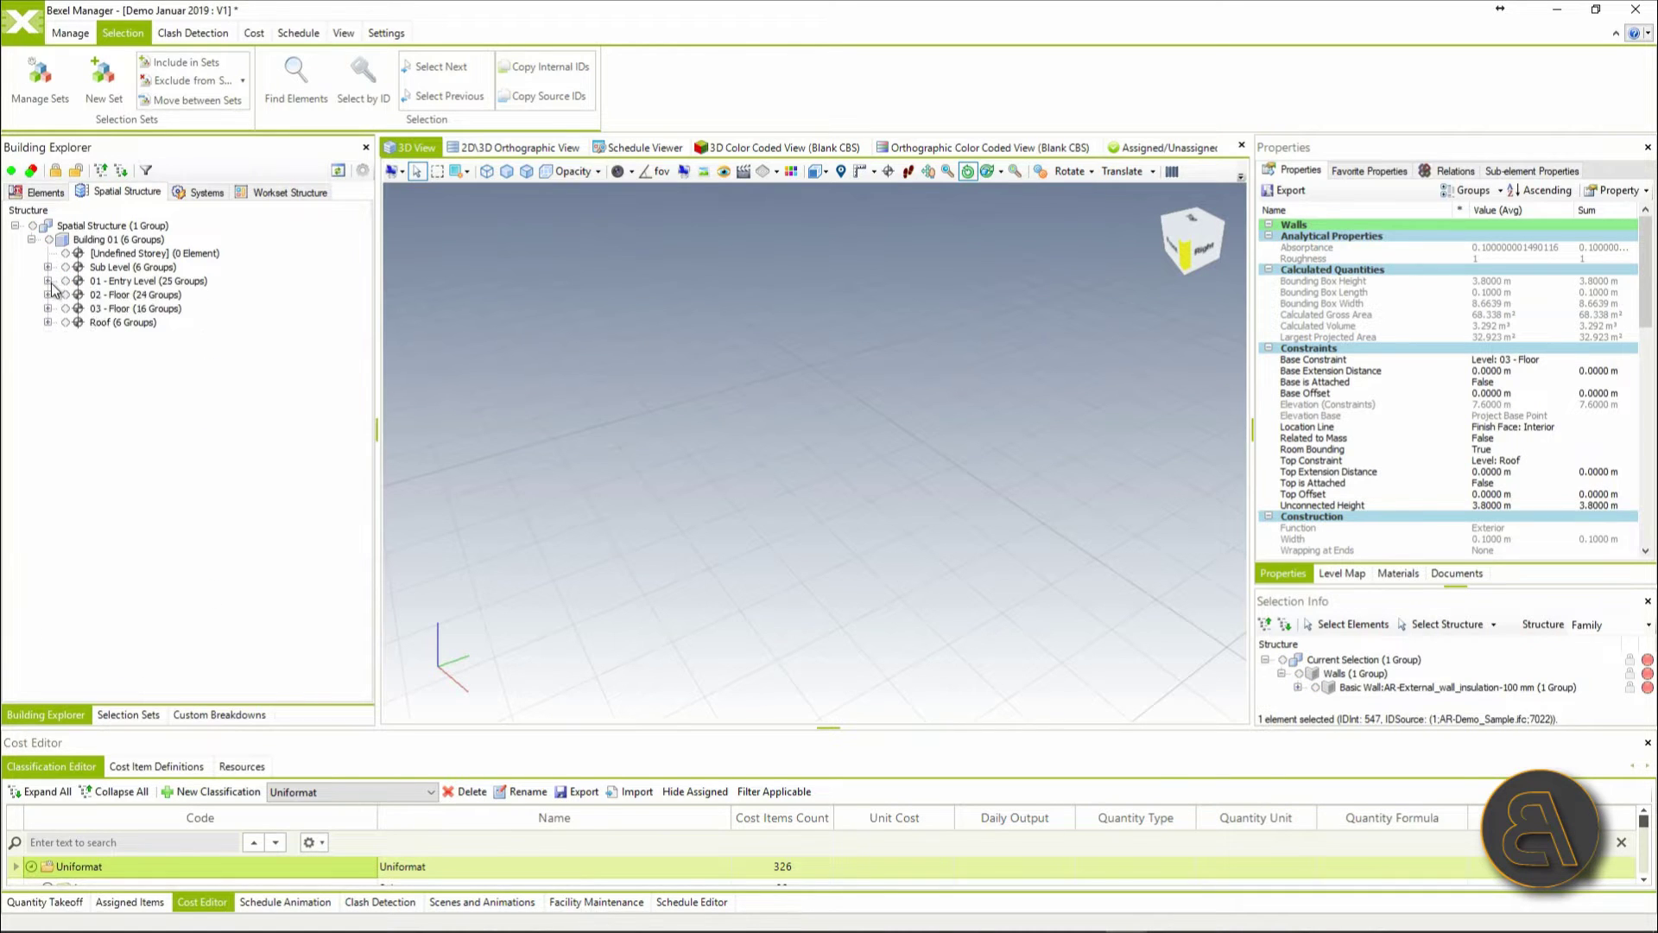
right_click(553, 285)
click(602, 318)
Step: Hide all selection sets and examine the Main Types of Work, Construction Sequence and Smart Selection Sets - Examples groups
click(128, 714)
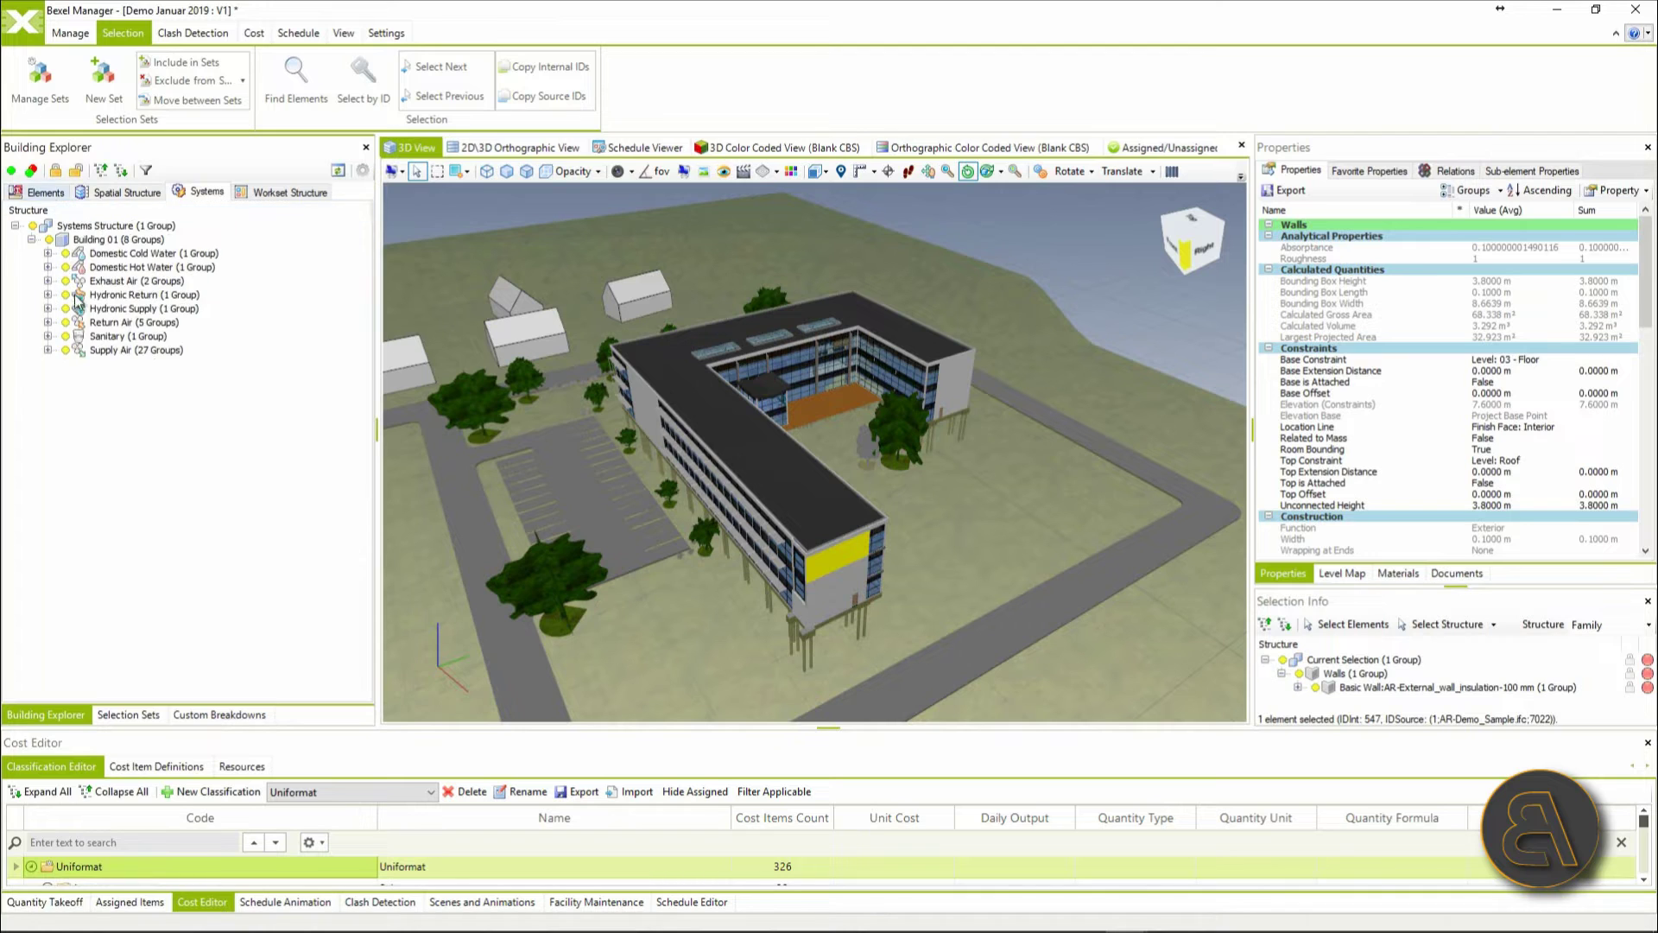
click(32, 226)
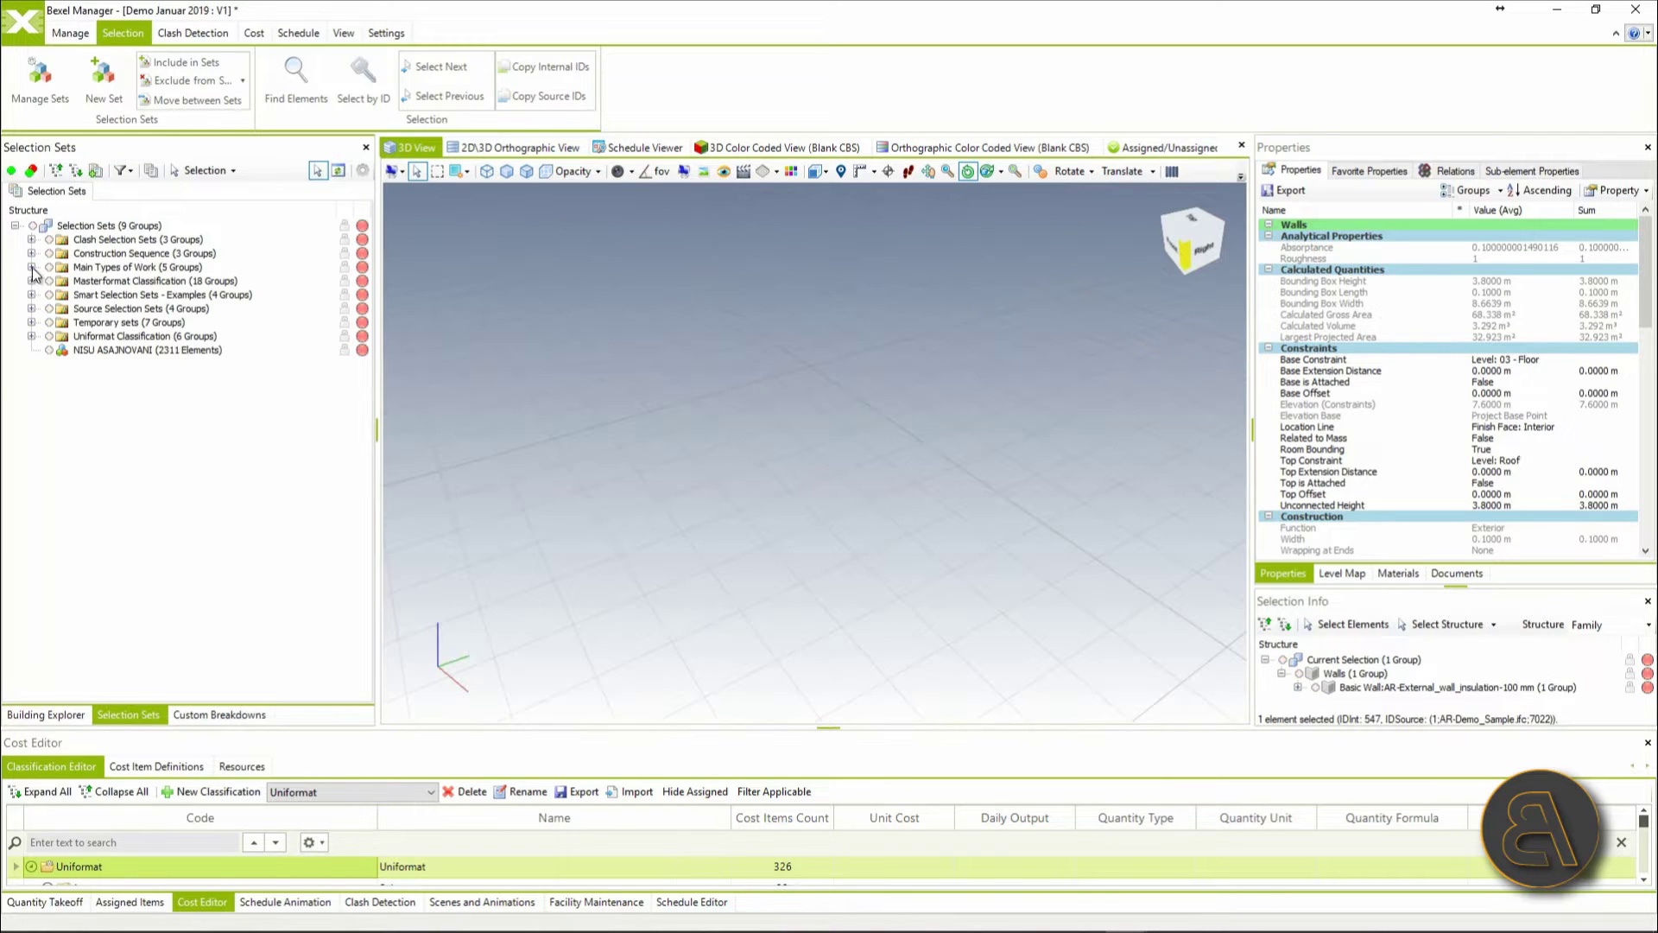
click(31, 267)
click(31, 266)
click(31, 253)
click(31, 253)
click(31, 294)
click(31, 294)
Step: Expand Clash Selection Sets and show the elements of its second set in the 3D view
click(31, 239)
click(66, 267)
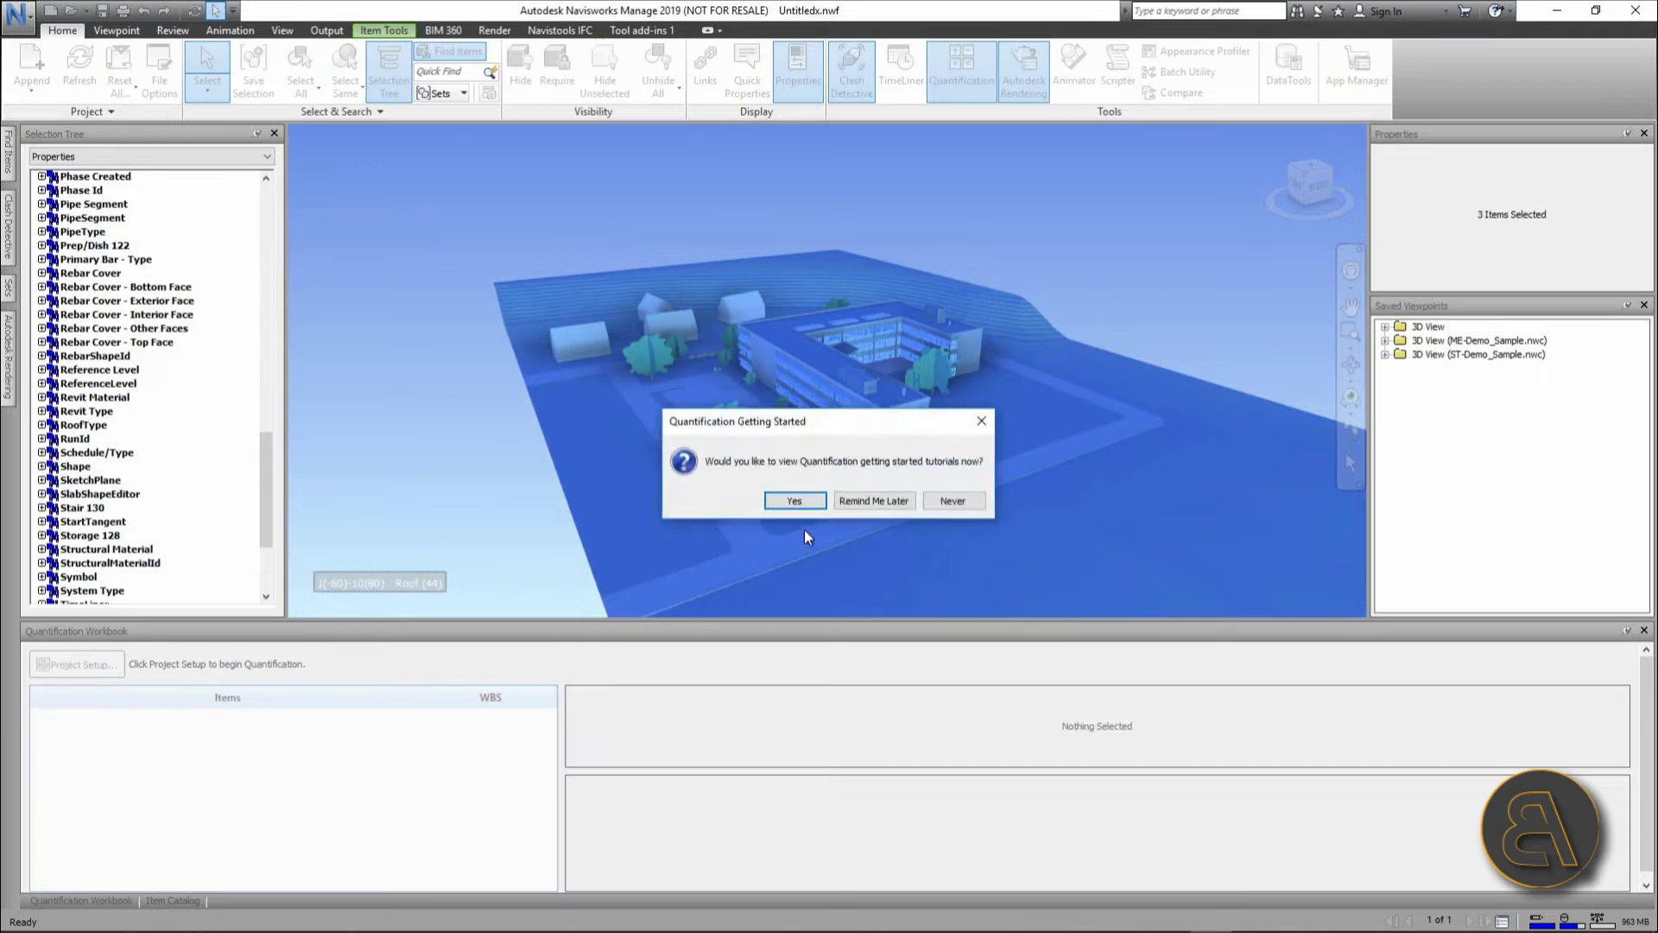
Step: Complete the Quantification setup with all General Properties for takeoff in metric units and enlarge the takeoff workbook
click(799, 529)
click(961, 639)
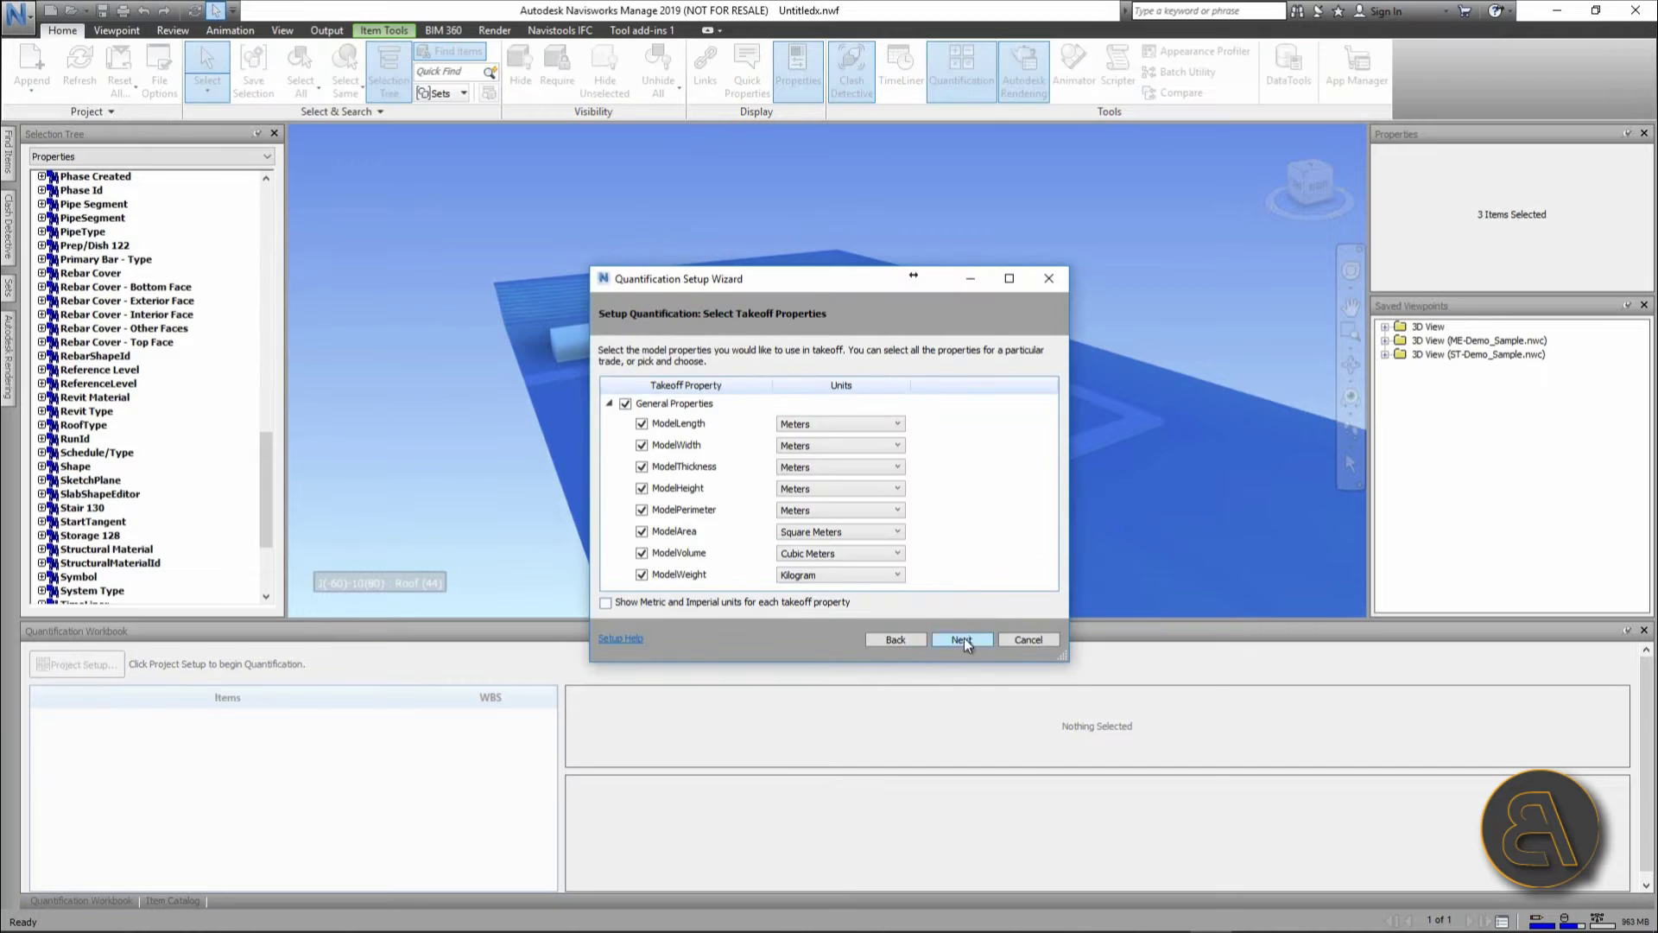
click(965, 638)
click(962, 639)
drag(873, 622, 860, 521)
Step: Expand the takeoff catalog down to the Basement Construction items and the Superstructure items under Shell
click(36, 634)
click(154, 745)
click(130, 672)
click(121, 706)
scroll(127, 747, down, 1)
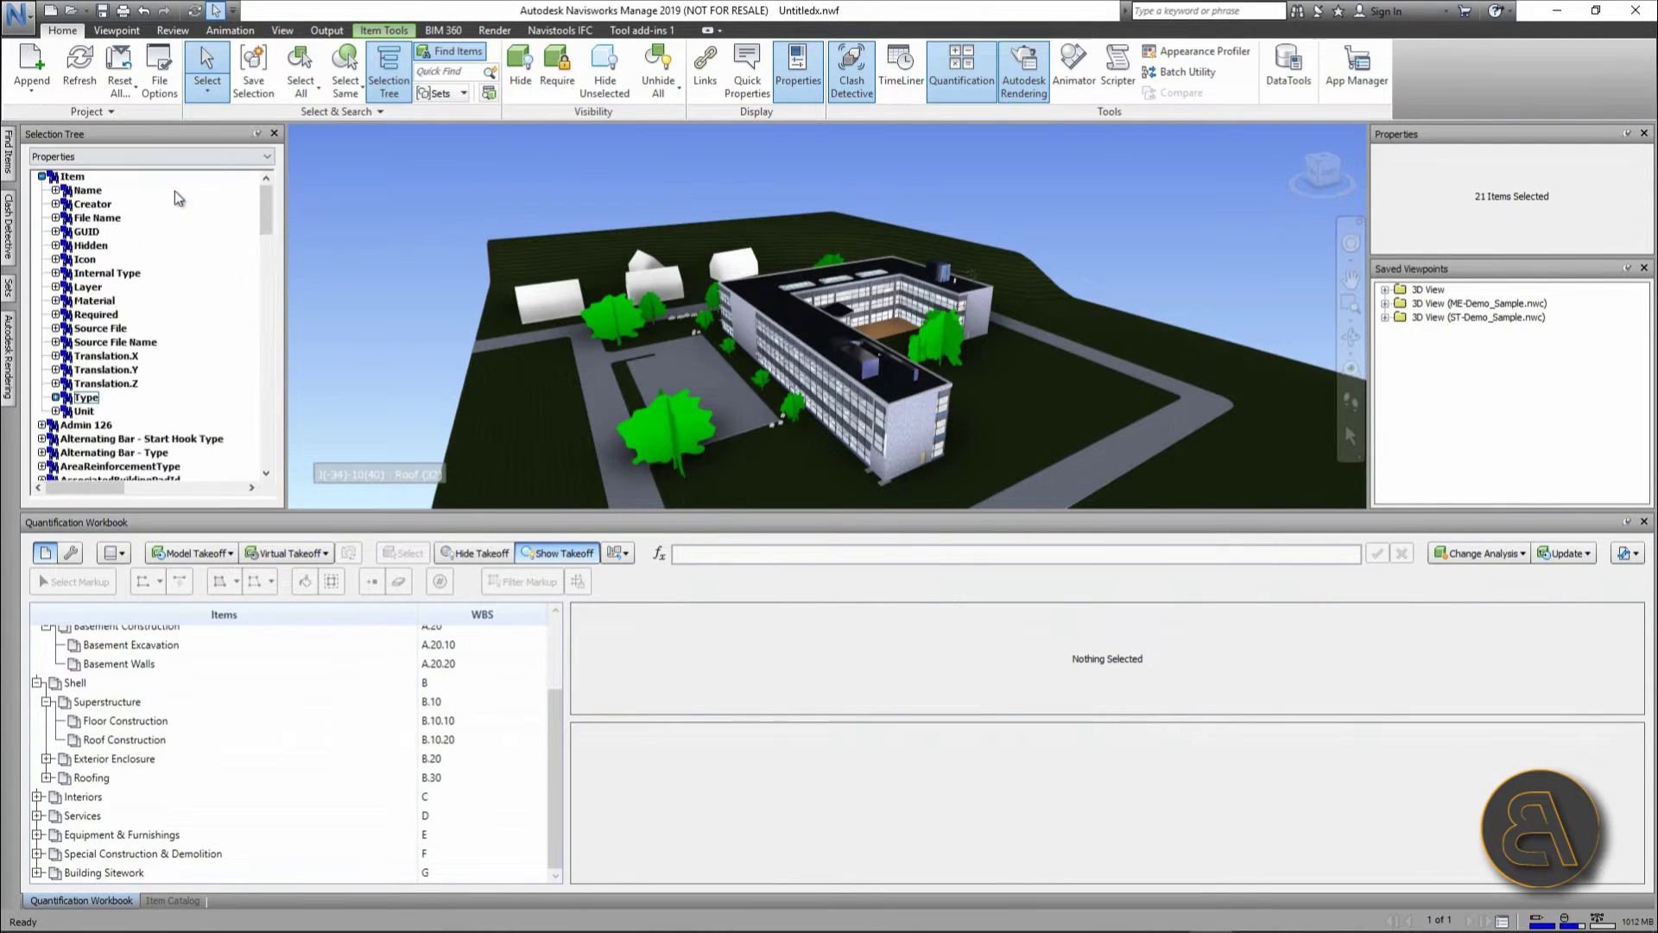
Step: Isolate the ST-Concrete_Slab_CIP and ST-Slab_on_Grade floors by selecting them under the Type property and hiding all unselected elements
click(56, 397)
scroll(132, 311, down, 20)
scroll(132, 307, down, 1)
click(150, 329)
ctrl+click(143, 367)
scroll(173, 358, down, 2)
click(604, 71)
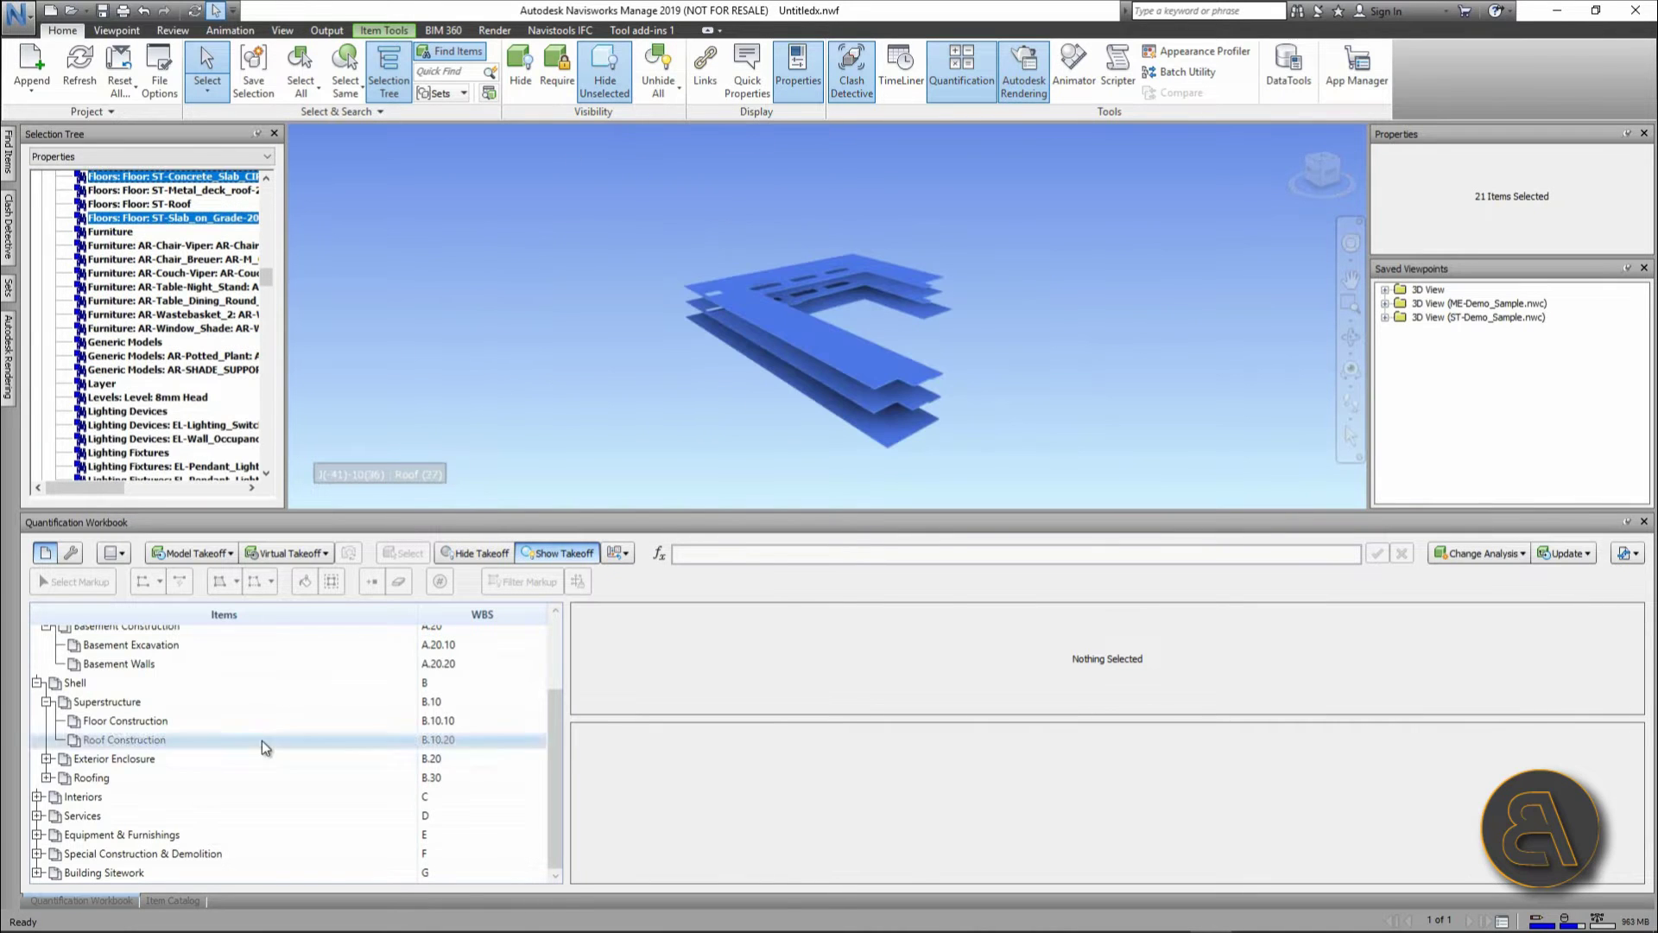
Step: Take off the isolated floor slabs into the Floor Construction item of the Superstructure group
click(164, 721)
right_click(706, 630)
click(808, 741)
Step: Examine the Floor Construction takeoff quantities and highlight the concrete slab and ST-Slab_on_Grade-200mm items in the model
click(164, 740)
click(164, 758)
drag(790, 876, 1382, 875)
click(126, 721)
click(722, 649)
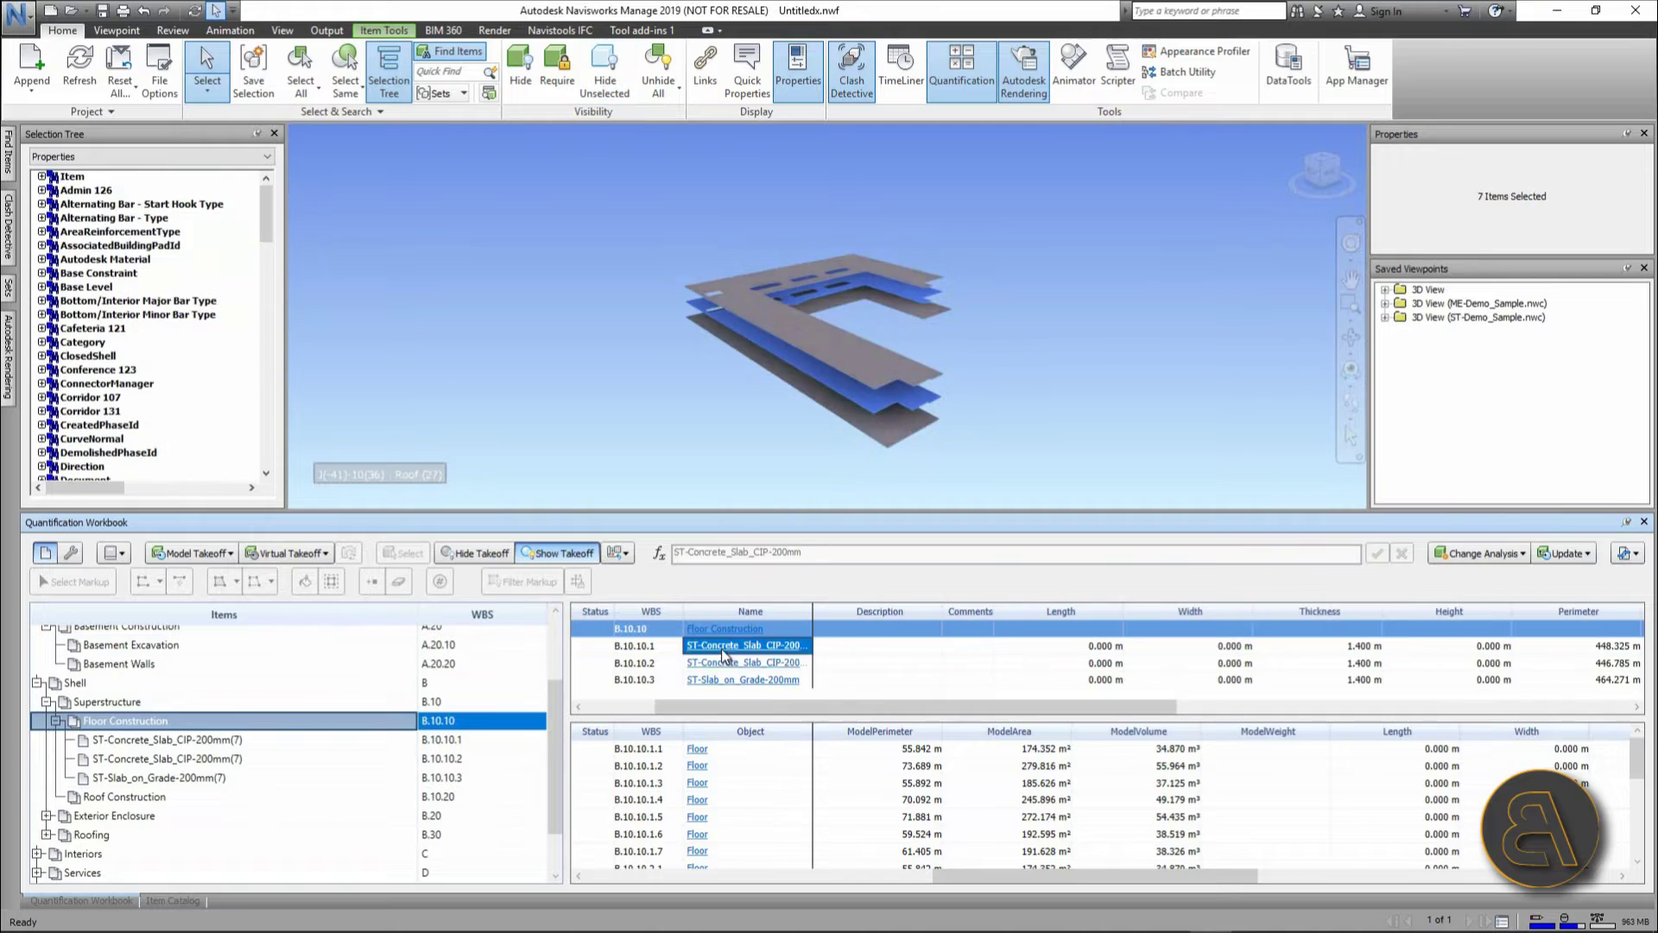
click(718, 679)
Step: Unhide all model elements and export the takeoff quantities to Excel
right_click(647, 444)
click(658, 65)
click(1622, 555)
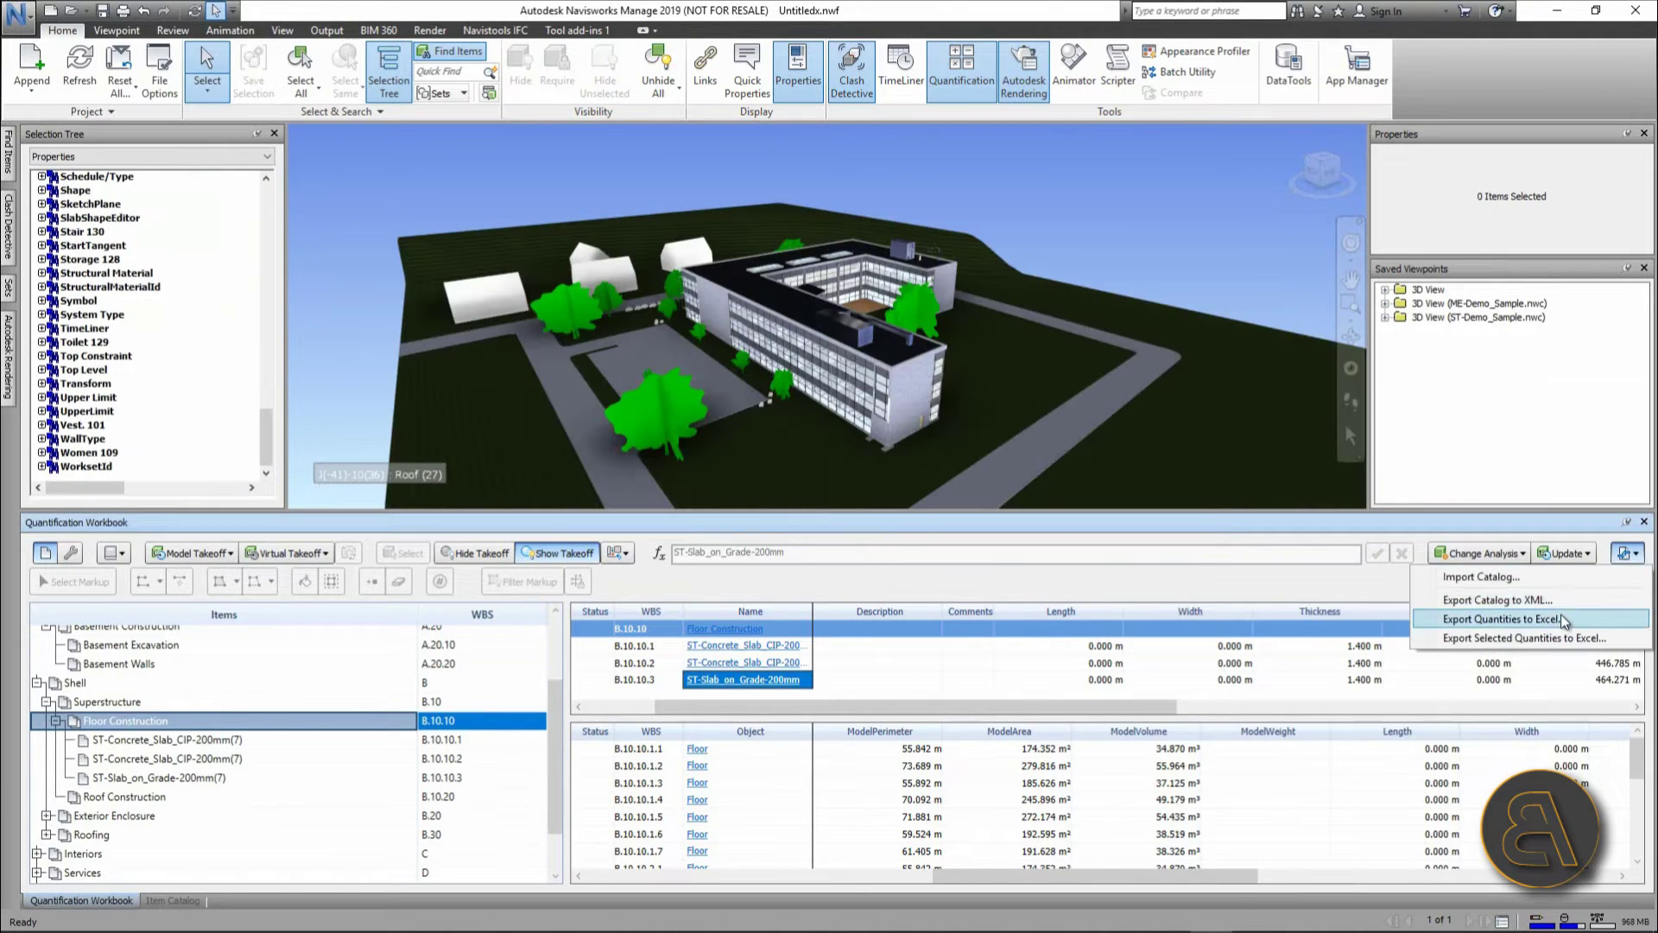
click(1561, 618)
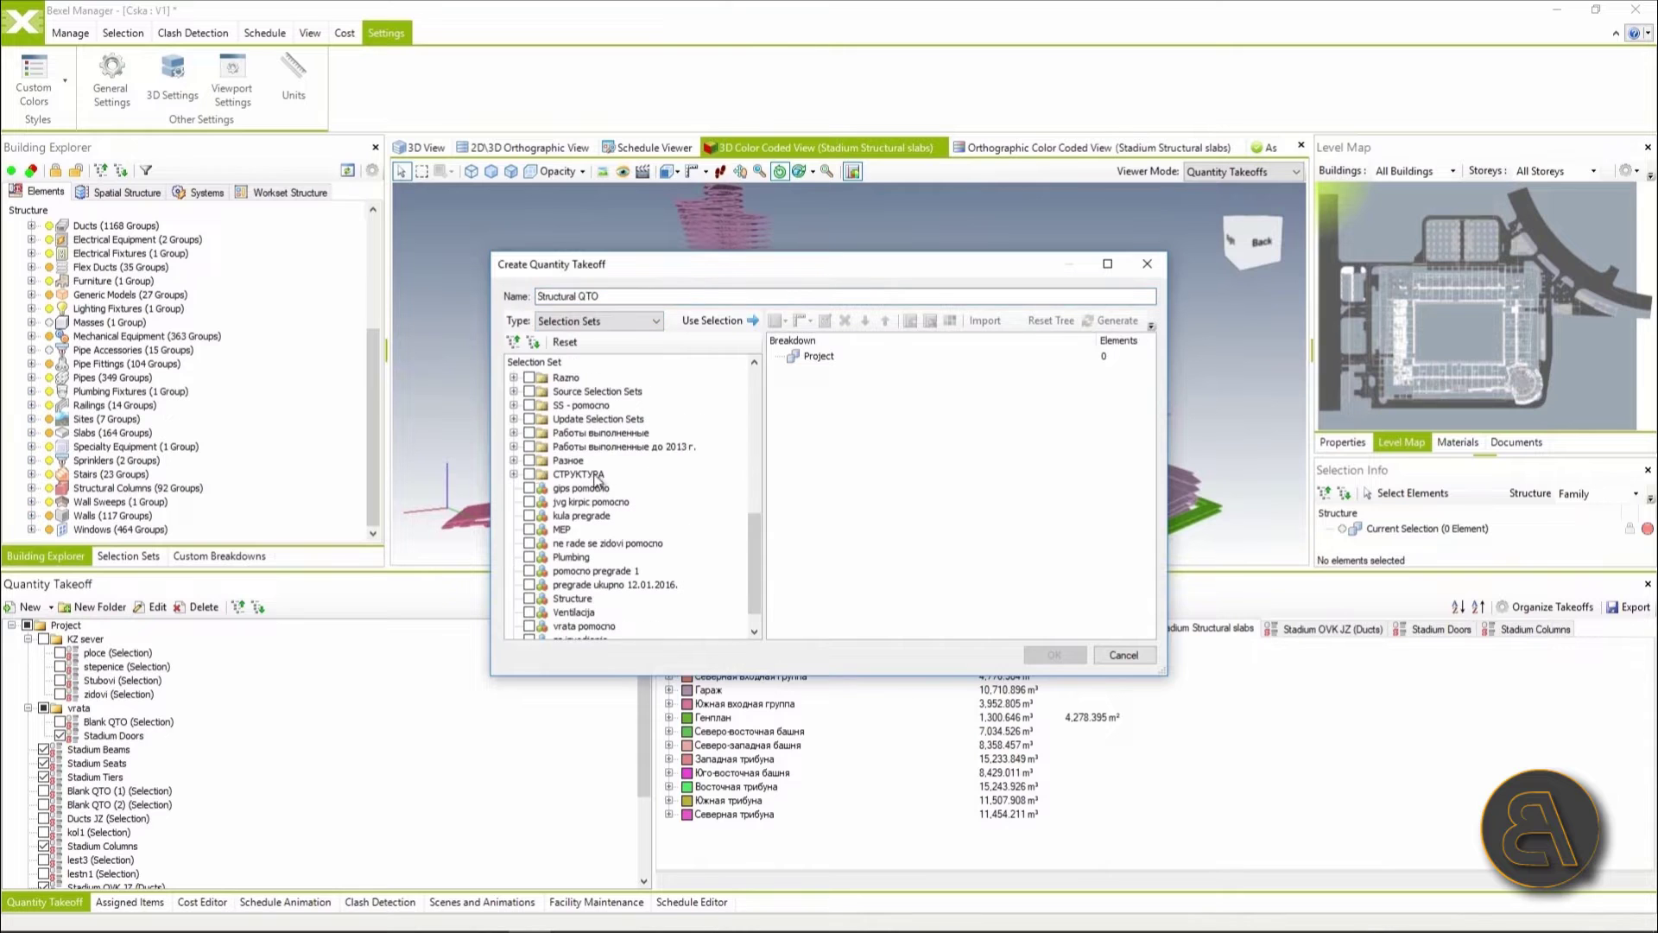
Step: Switch to Bexel Manager and create Structural QTO from the Structure set, grouped by building, building level and category, with Volume, Area and Count quantities
click(843, 370)
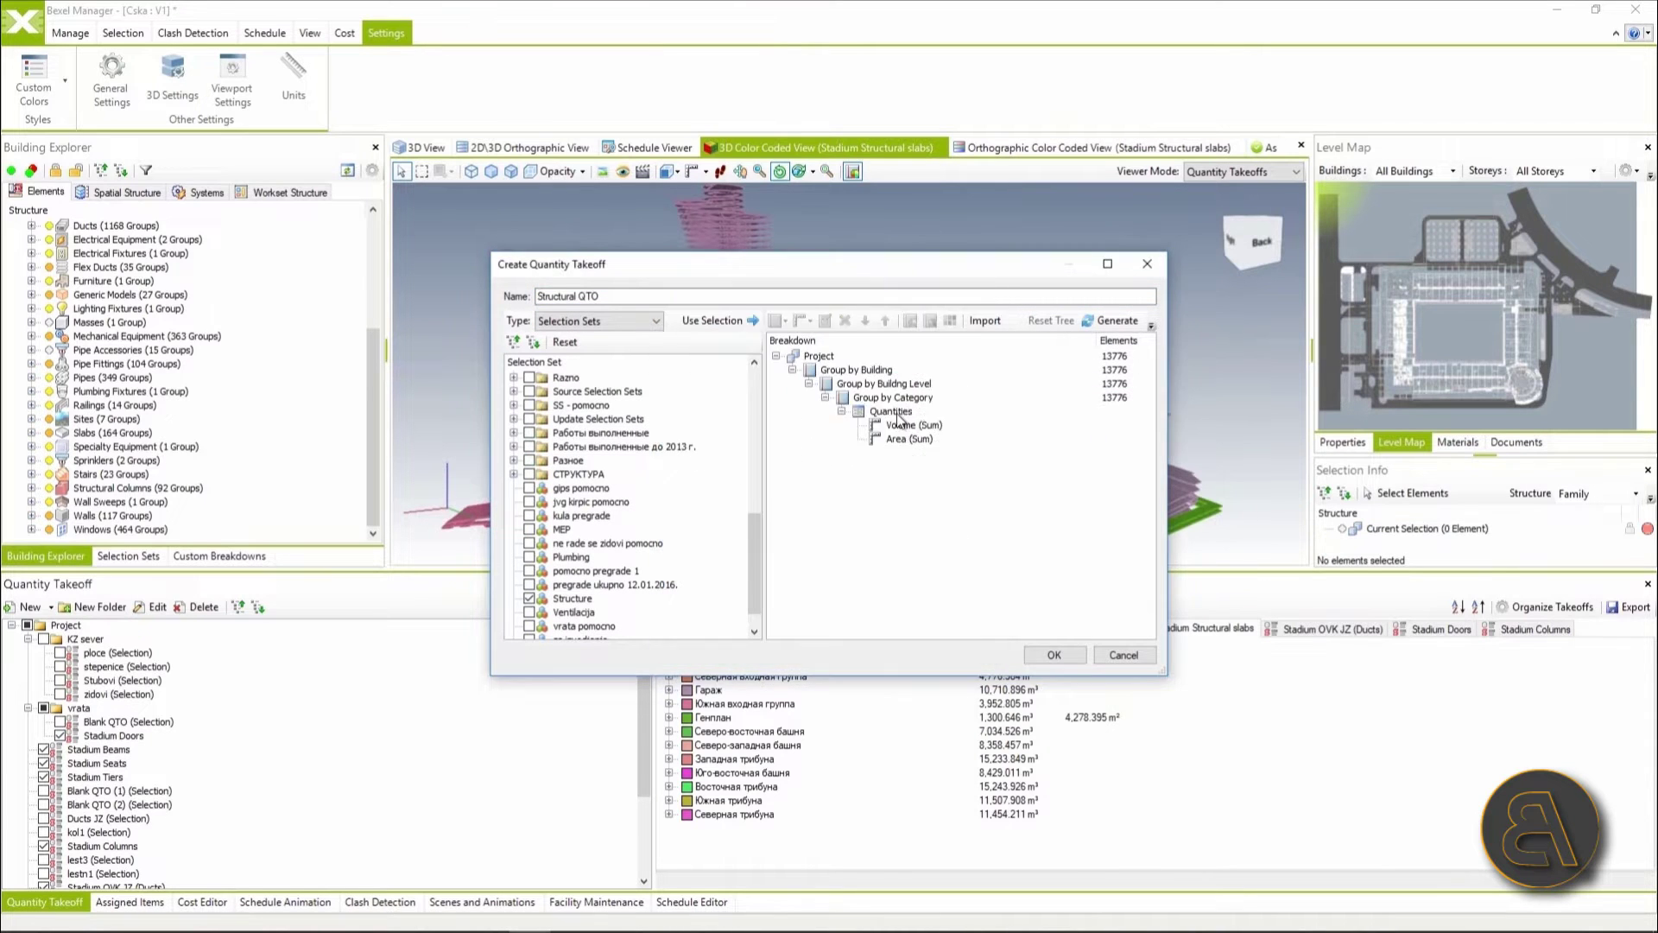
click(1053, 655)
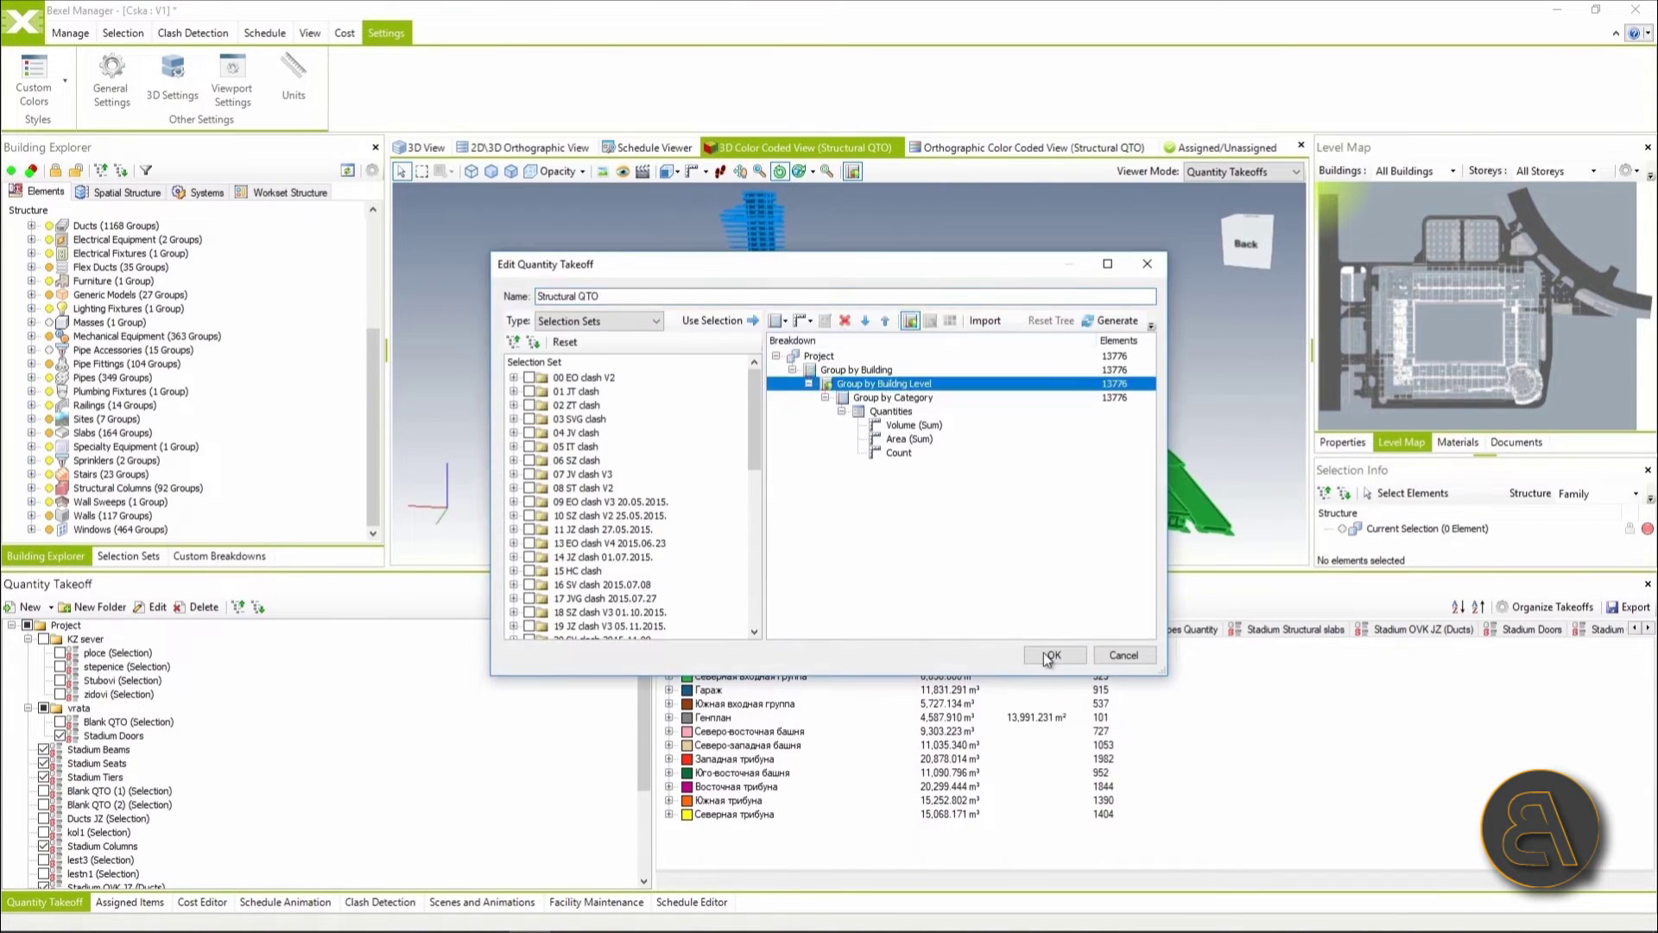
click(1053, 656)
scroll(742, 723, up, 1)
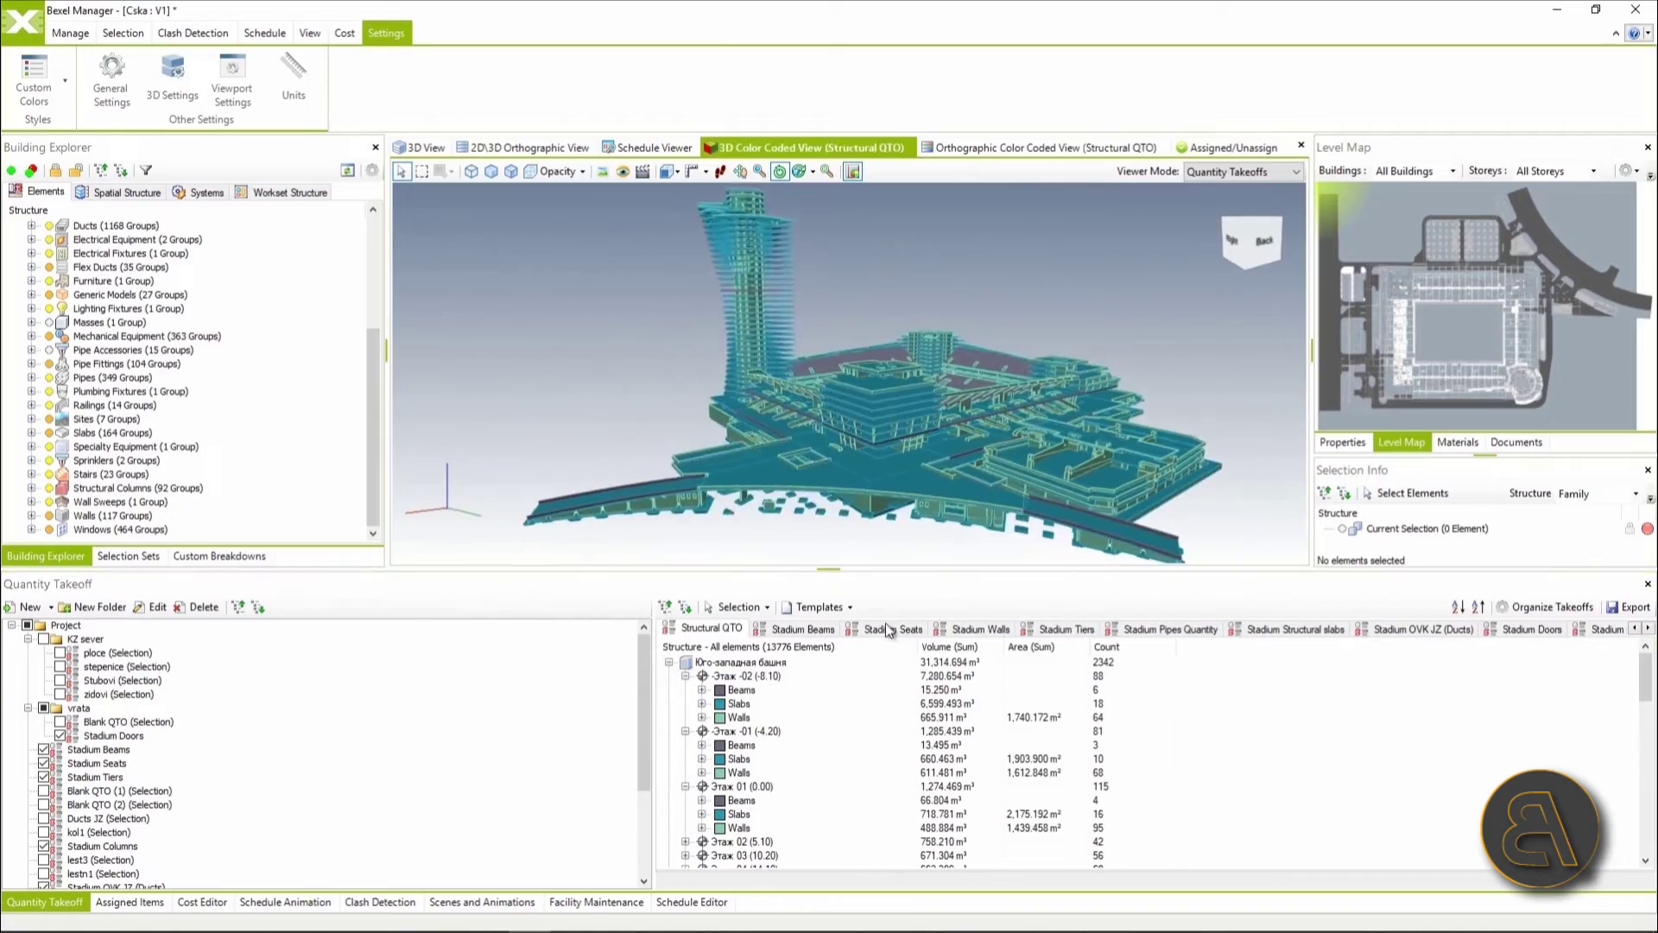
click(752, 662)
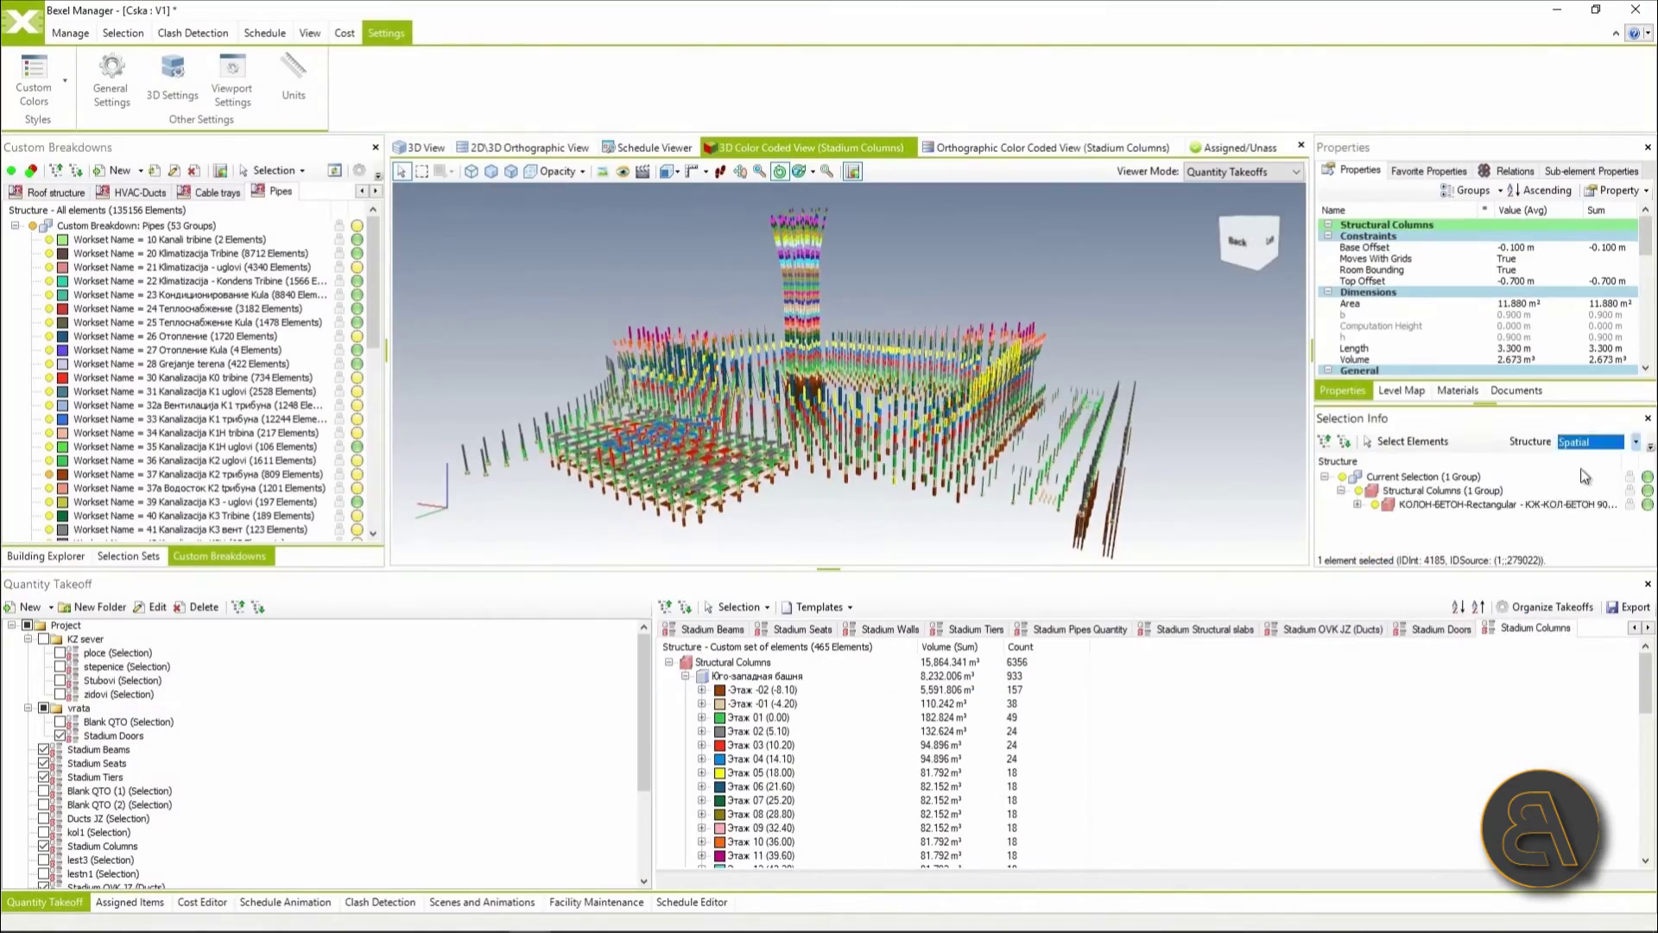
Step: Change the Selection Info structure for the selected structural column and run a selection command on the Stadium Columns in the color-coded view
click(1582, 521)
right_click(1077, 503)
mouse_move(1123, 592)
click(1327, 596)
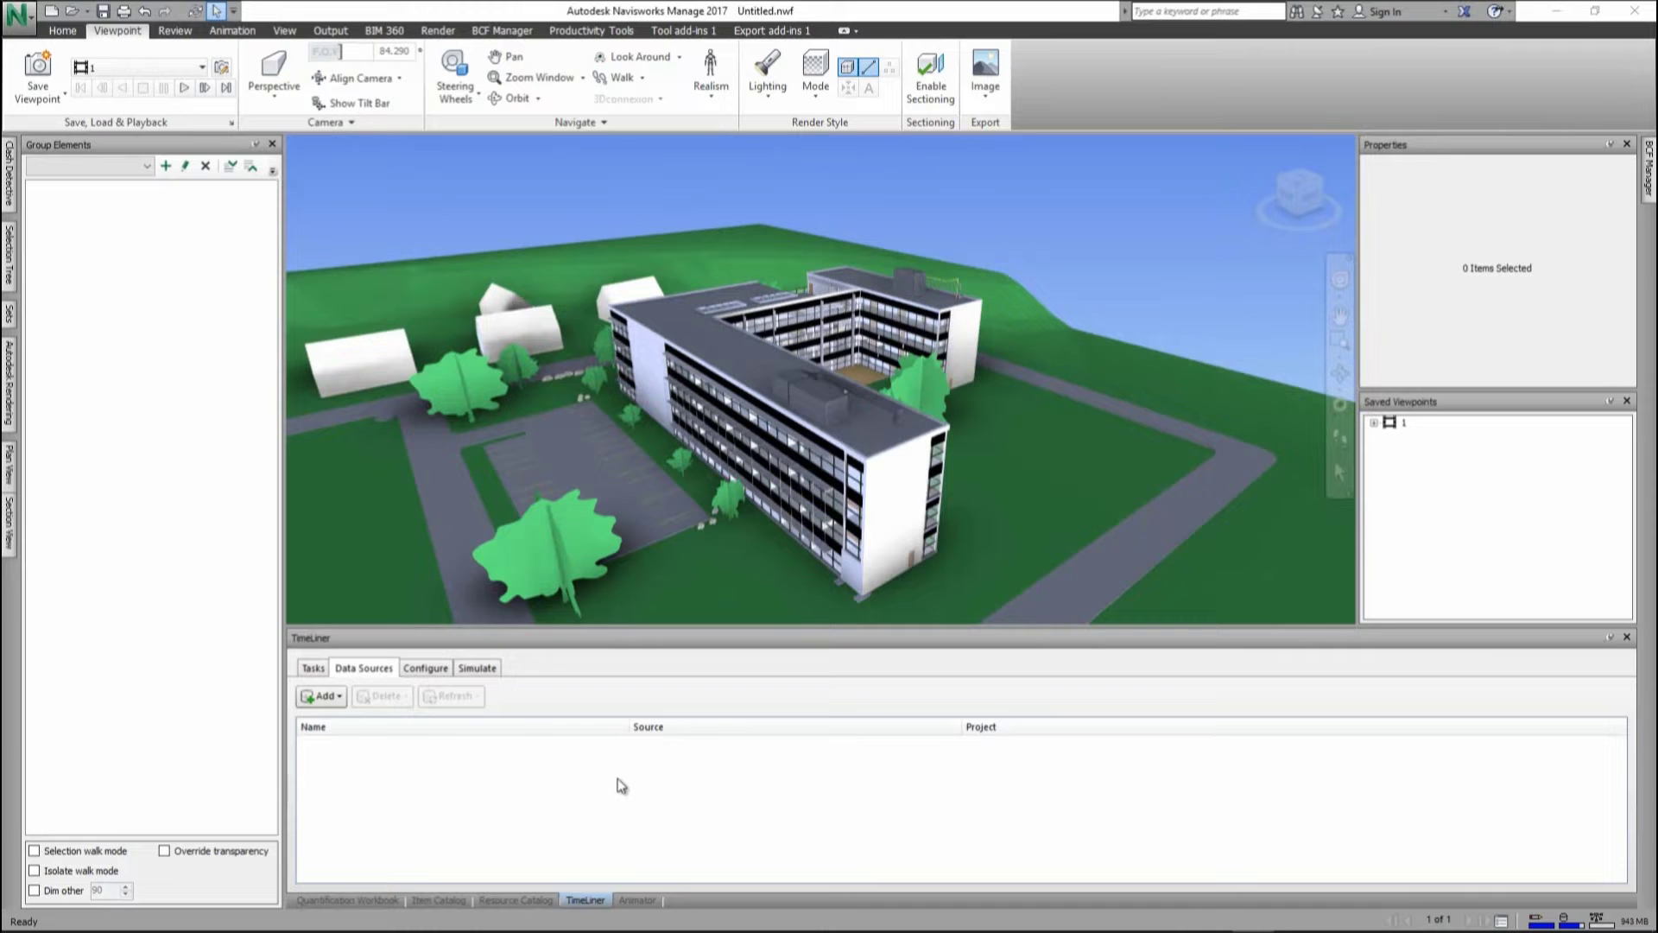
Step: Switch to Navisworks, add an external schedule as a TimeLiner data source and build the Demo Januar 2019 V1 task hierarchy
click(335, 701)
click(462, 753)
click(653, 336)
click(686, 437)
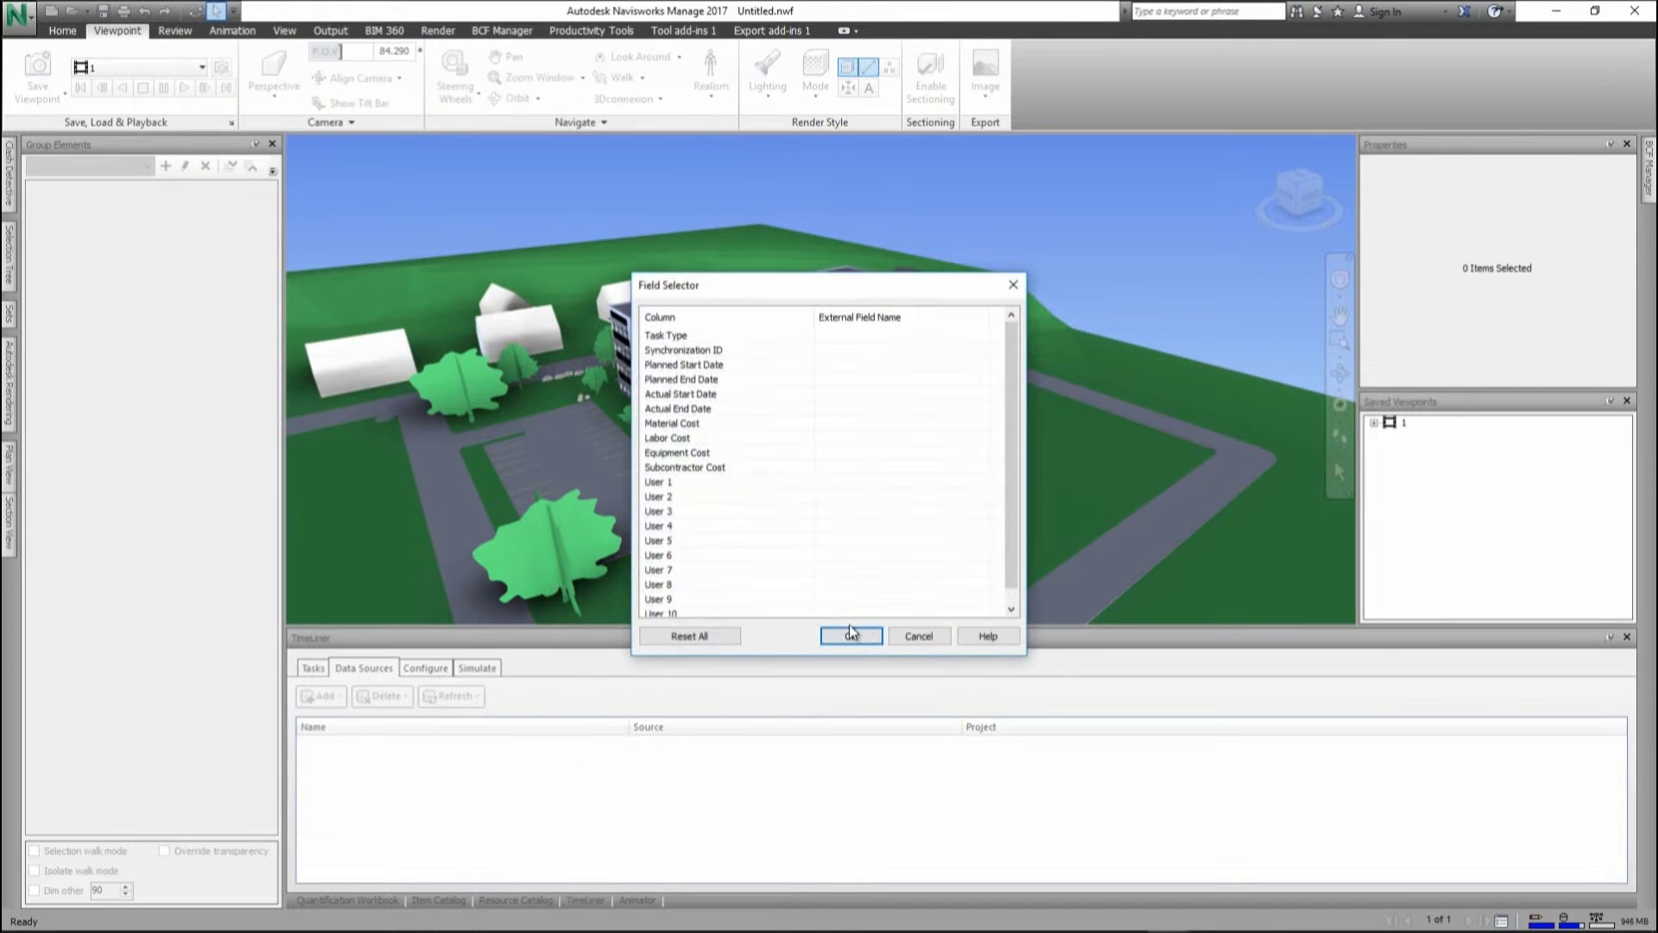
click(857, 631)
click(467, 757)
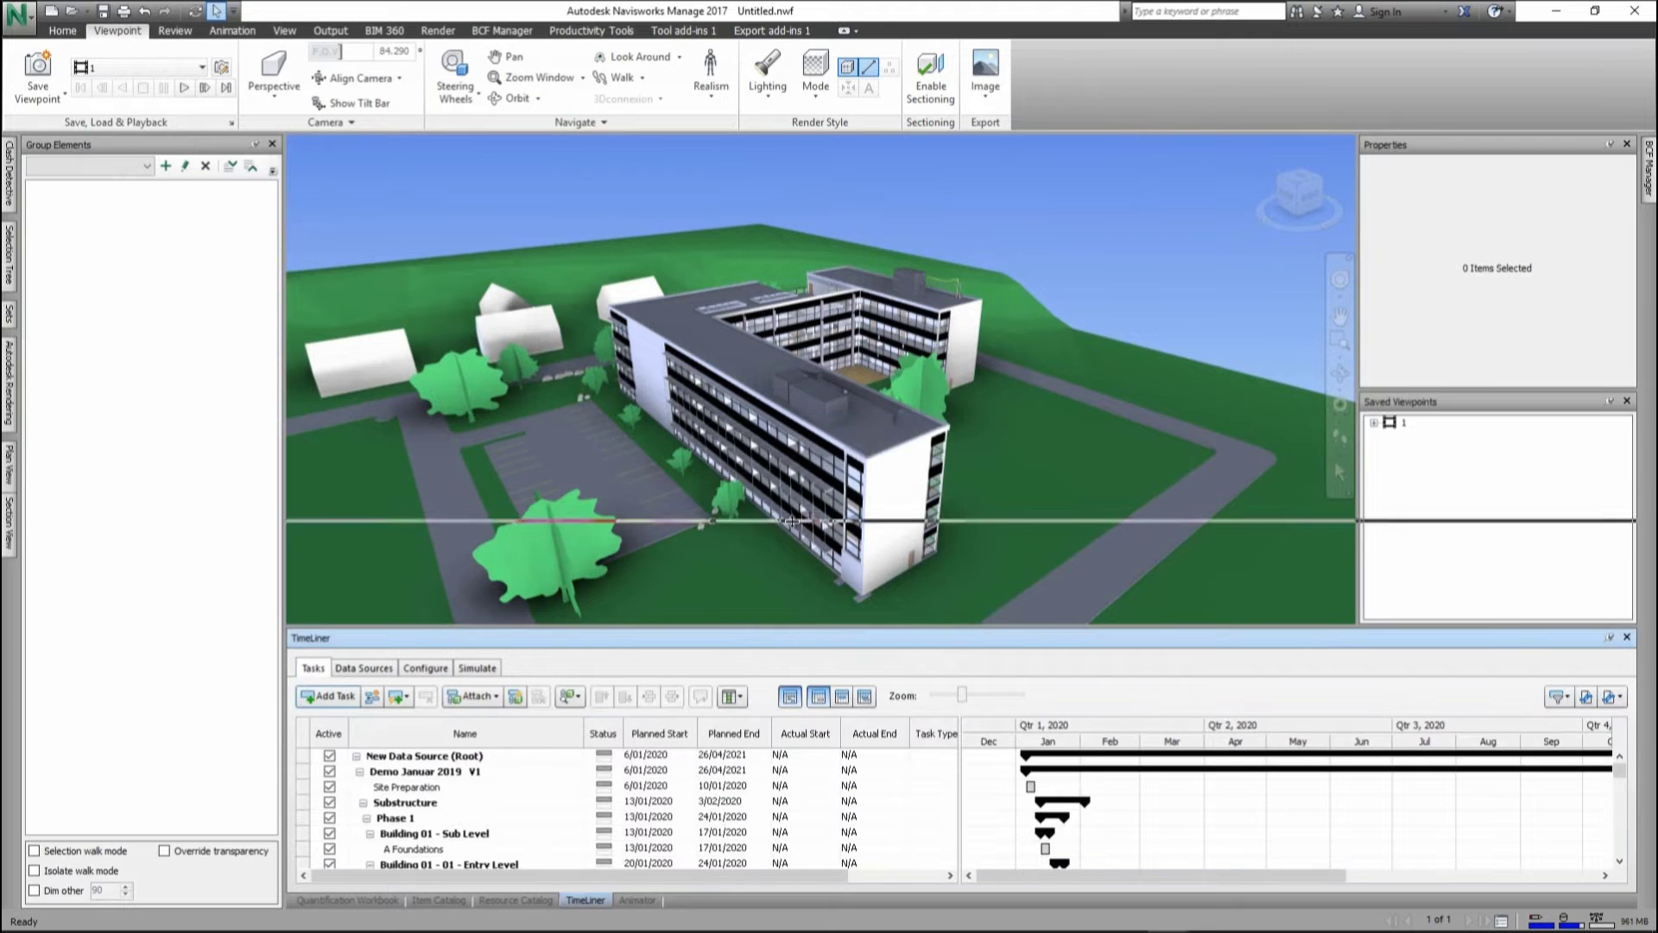
drag(791, 522, 791, 524)
Step: Find items attached to multiple tasks from the Site Preparation task and play the TimeLiner construction simulation
right_click(409, 681)
mouse_move(484, 919)
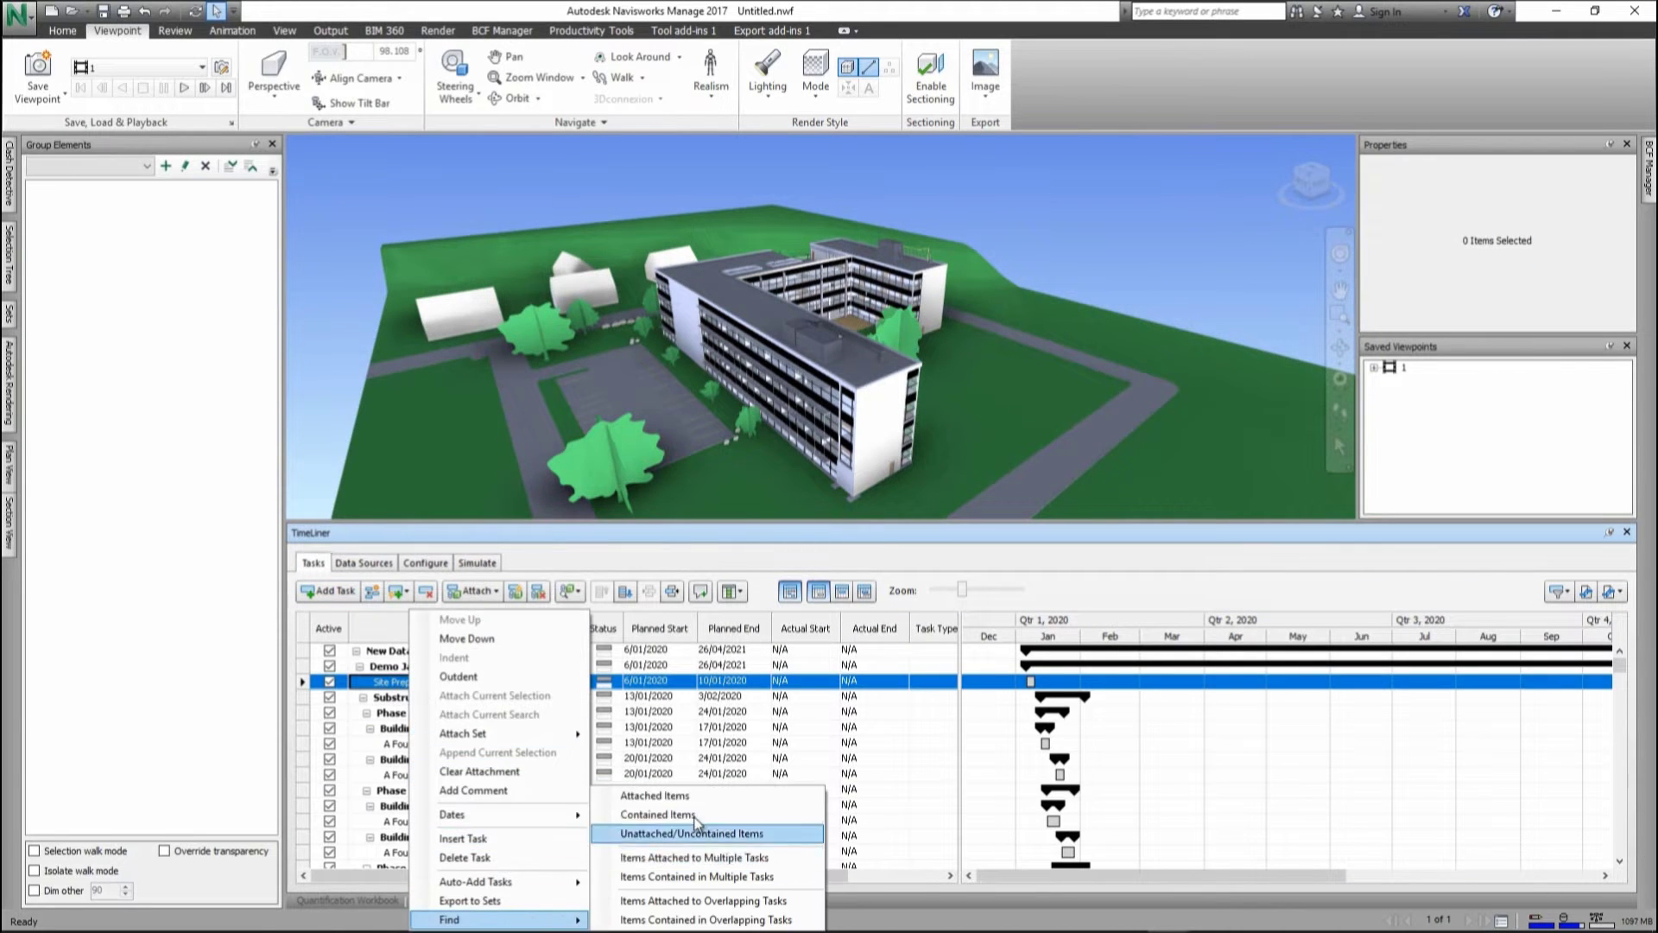
click(662, 857)
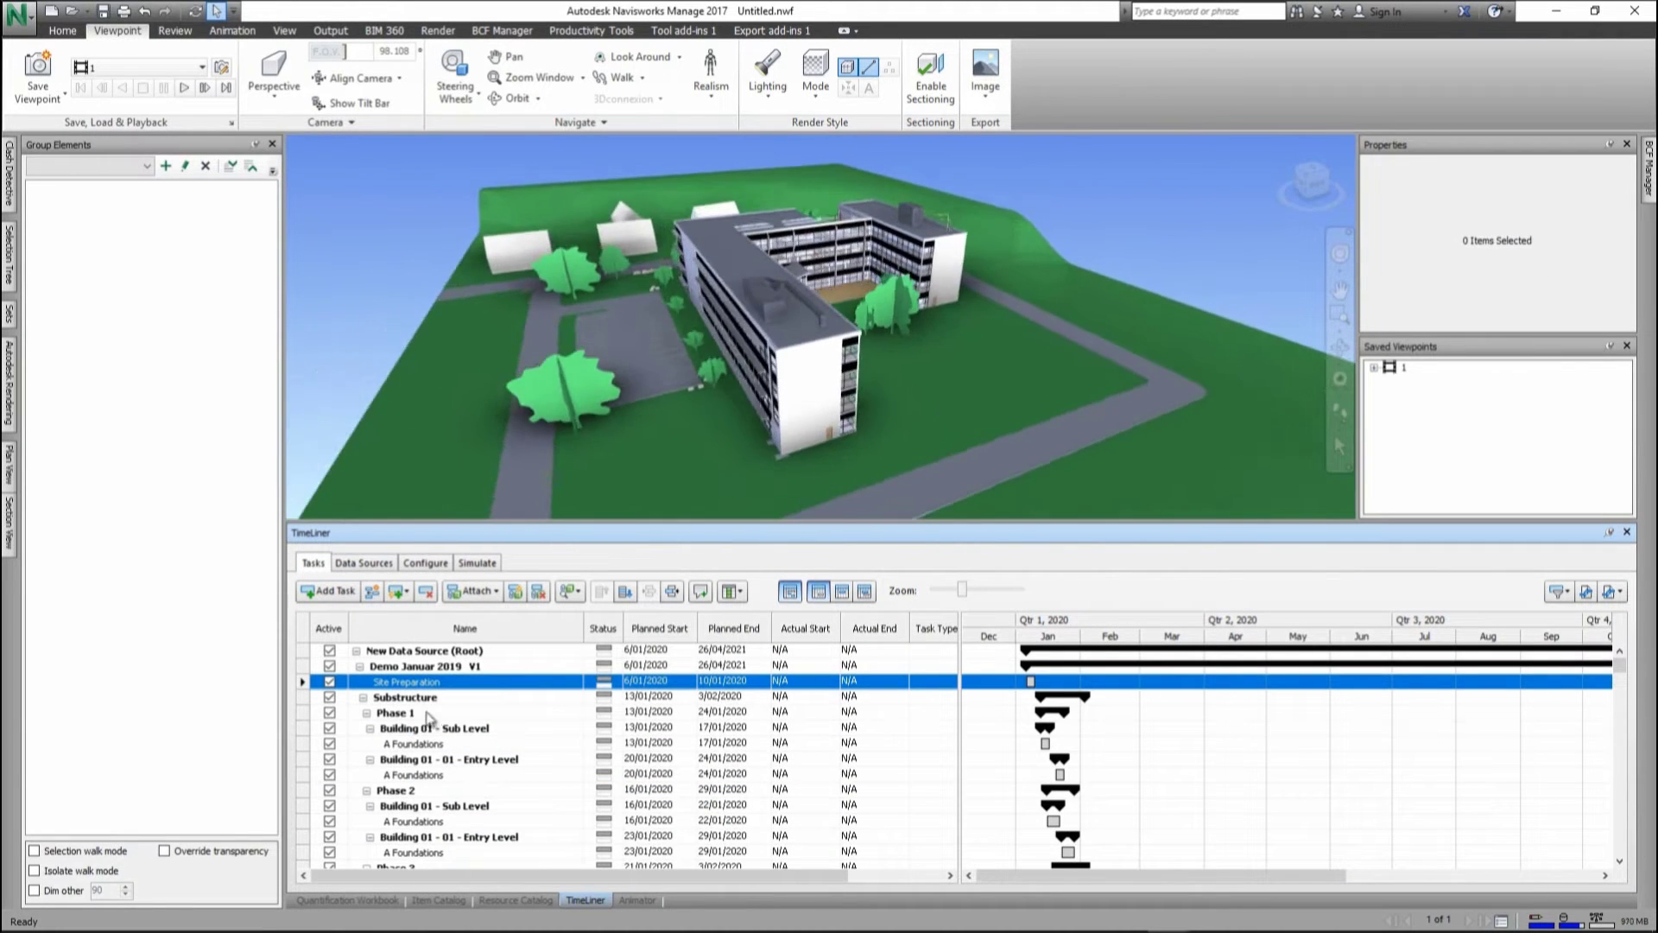
mouse_move(13, 314)
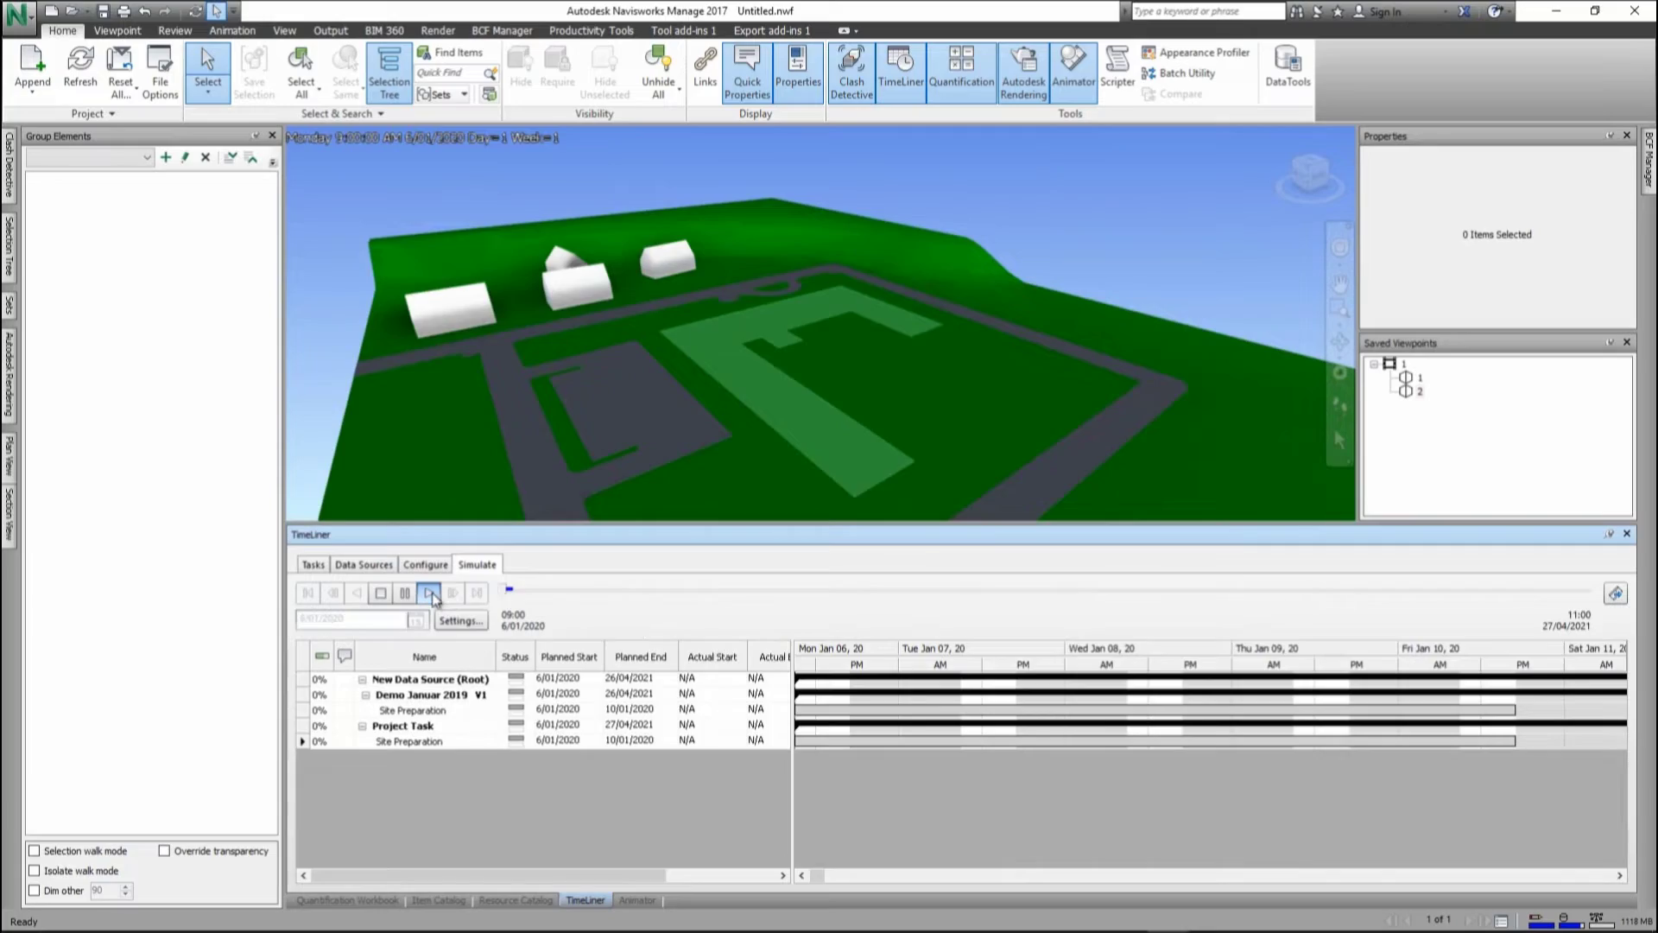
click(432, 594)
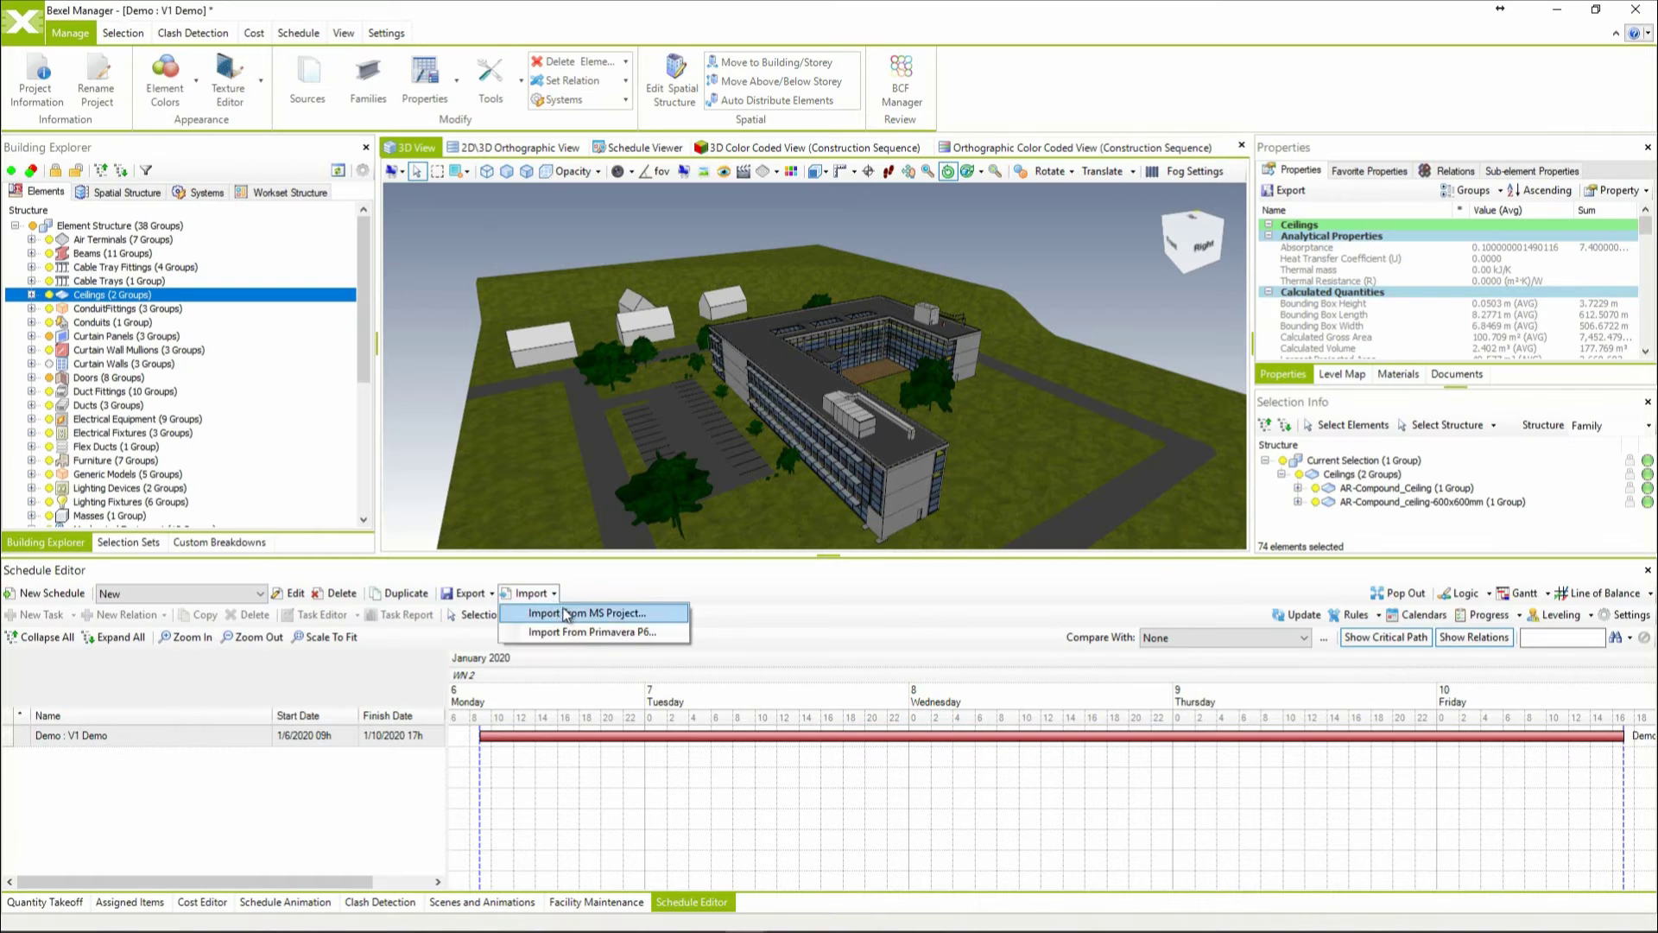
Step: Switch to Bexel Manager and import the Demo V1 schedule from MS Project, accepting all tasks to create
click(555, 613)
click(913, 585)
click(1047, 655)
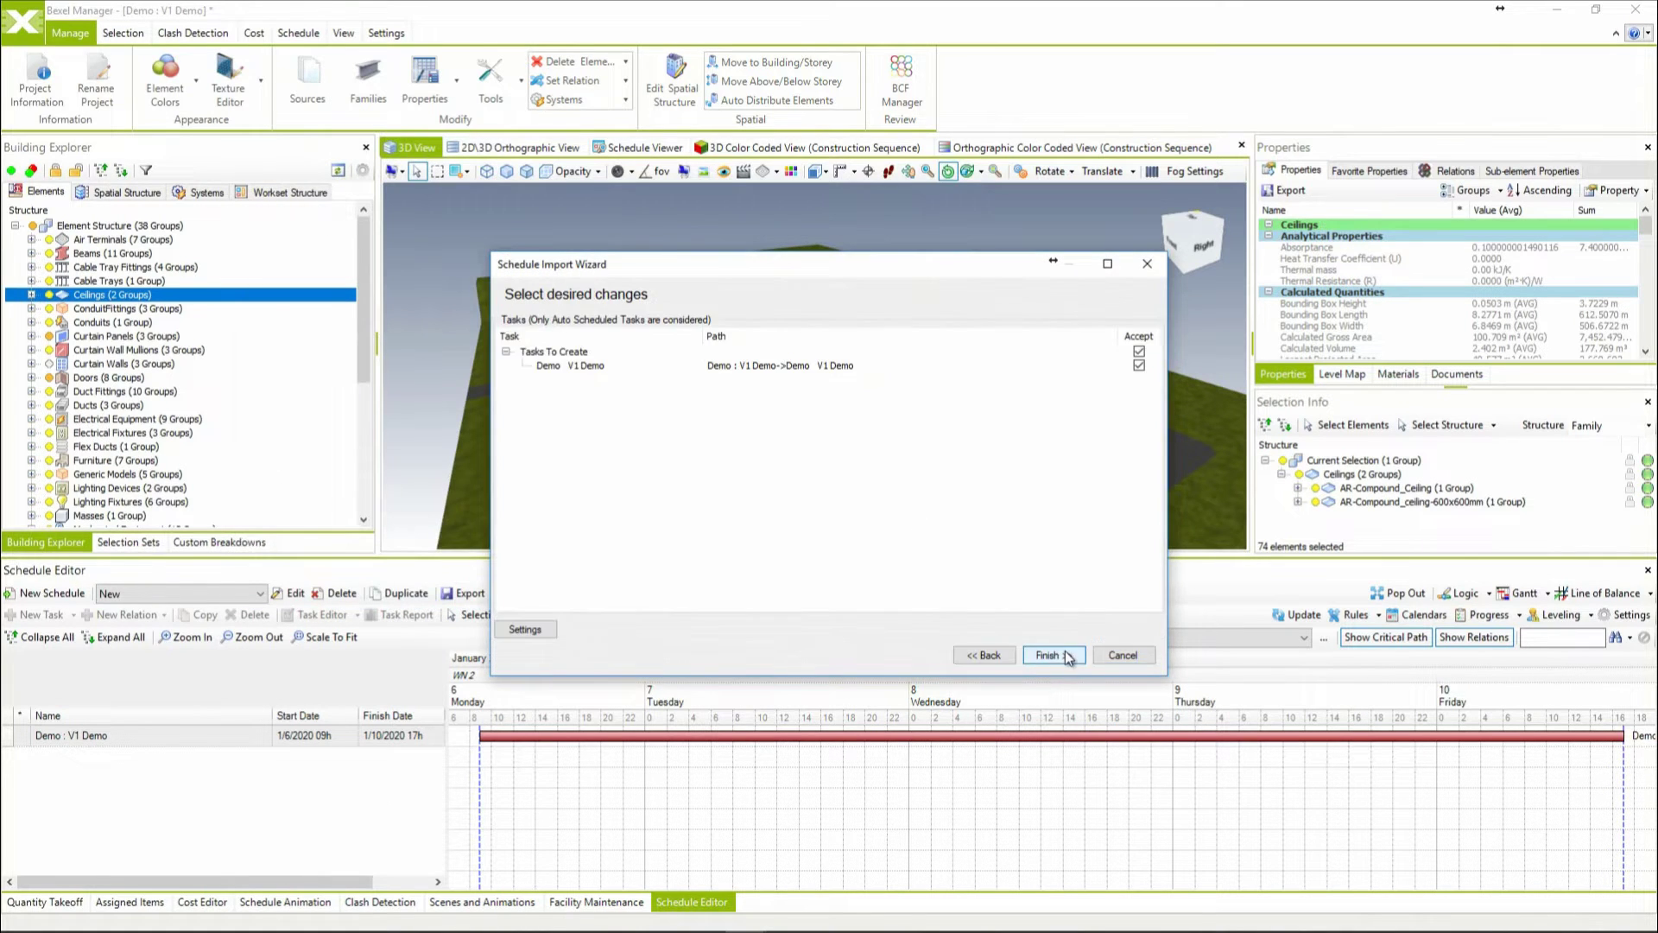
click(1049, 655)
click(913, 537)
Step: Expand all tasks of the imported schedule, scale the Gantt chart to fit and look through its tasks
click(114, 637)
click(324, 636)
scroll(496, 774, down, 5)
ctrl+scroll(618, 775, down, 3)
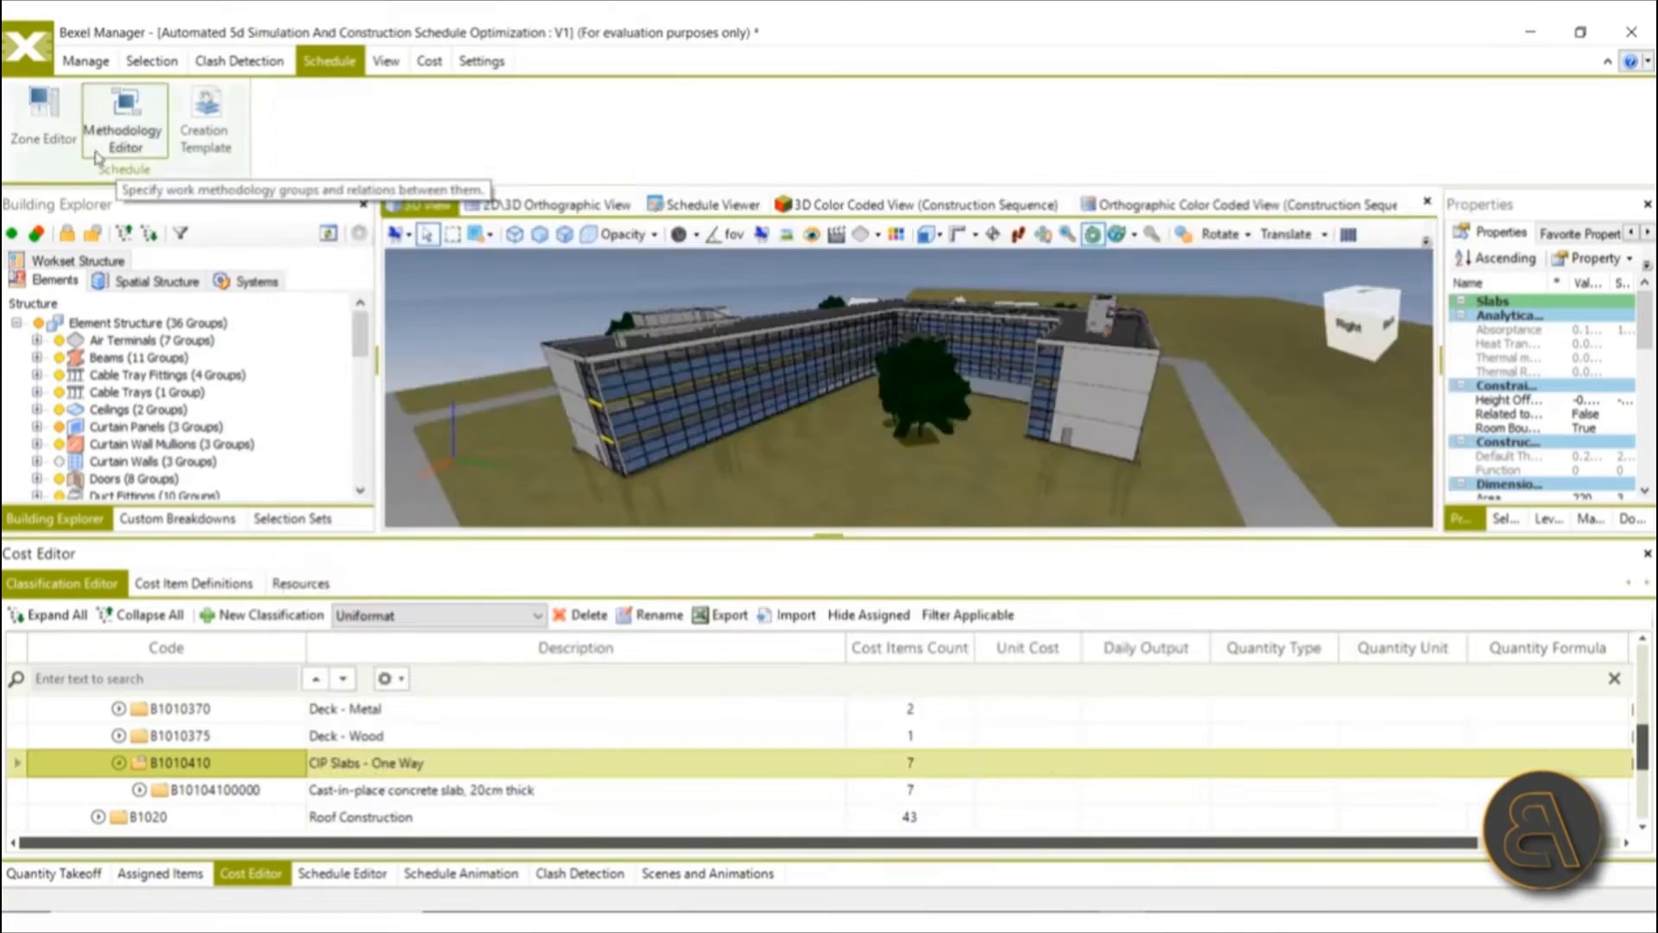
Step: Open the Office Building methodology and inspect the relation from Columns - Steel to Beams - CIP and its predecessor item
click(122, 138)
drag(364, 740, 549, 768)
click(405, 257)
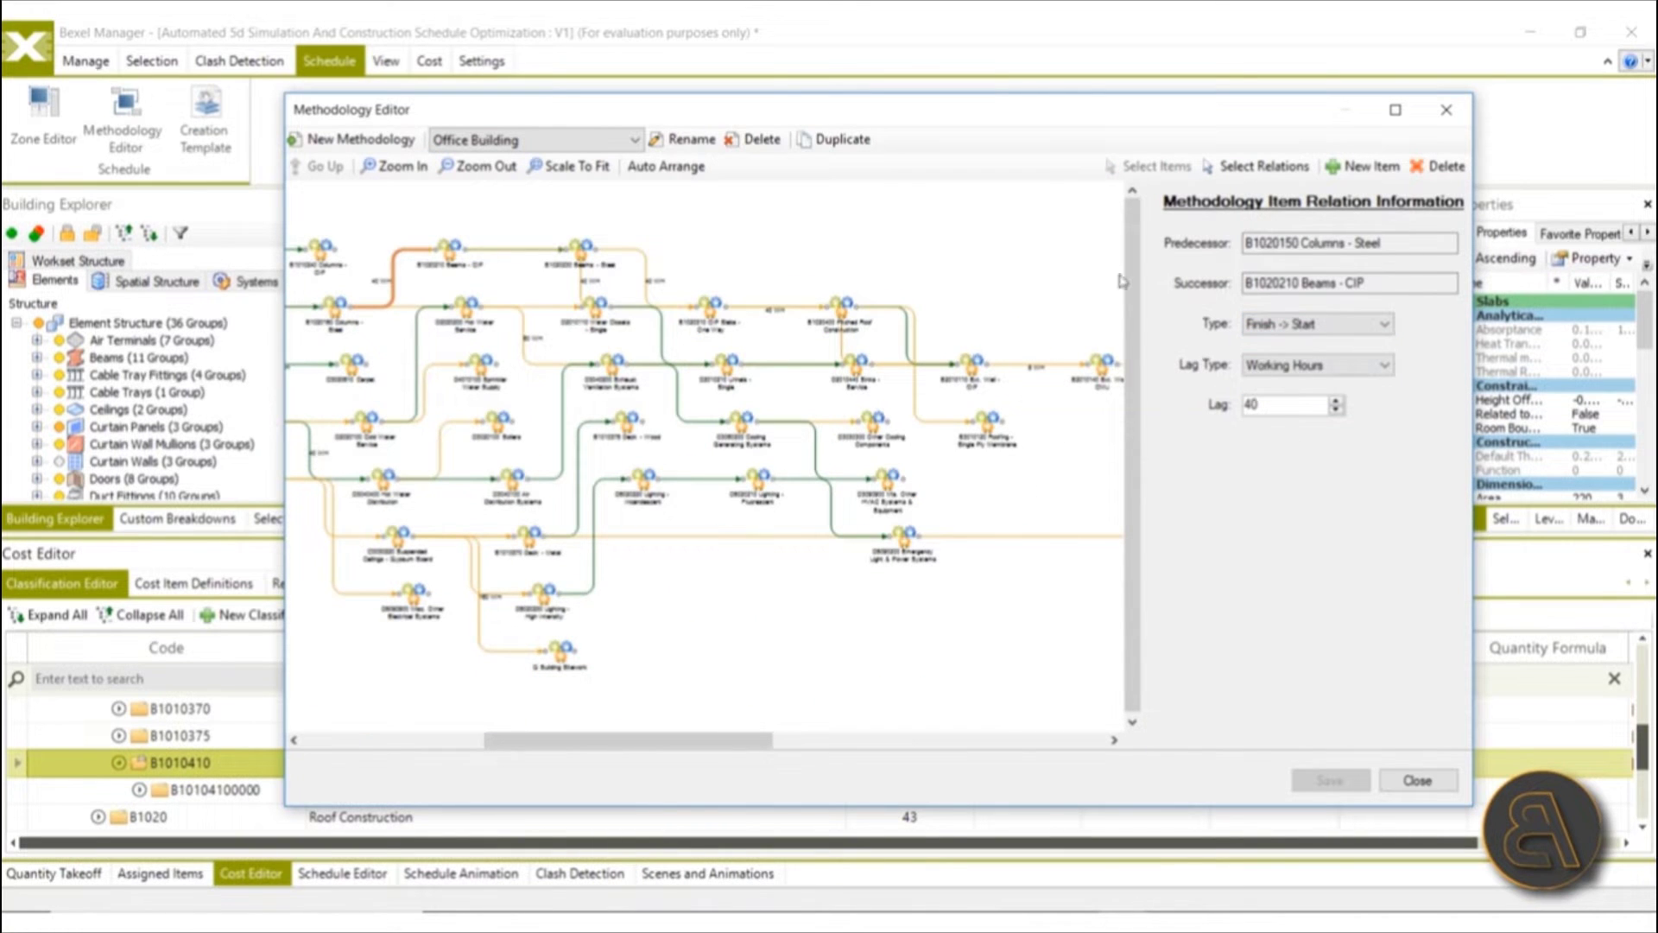
click(333, 312)
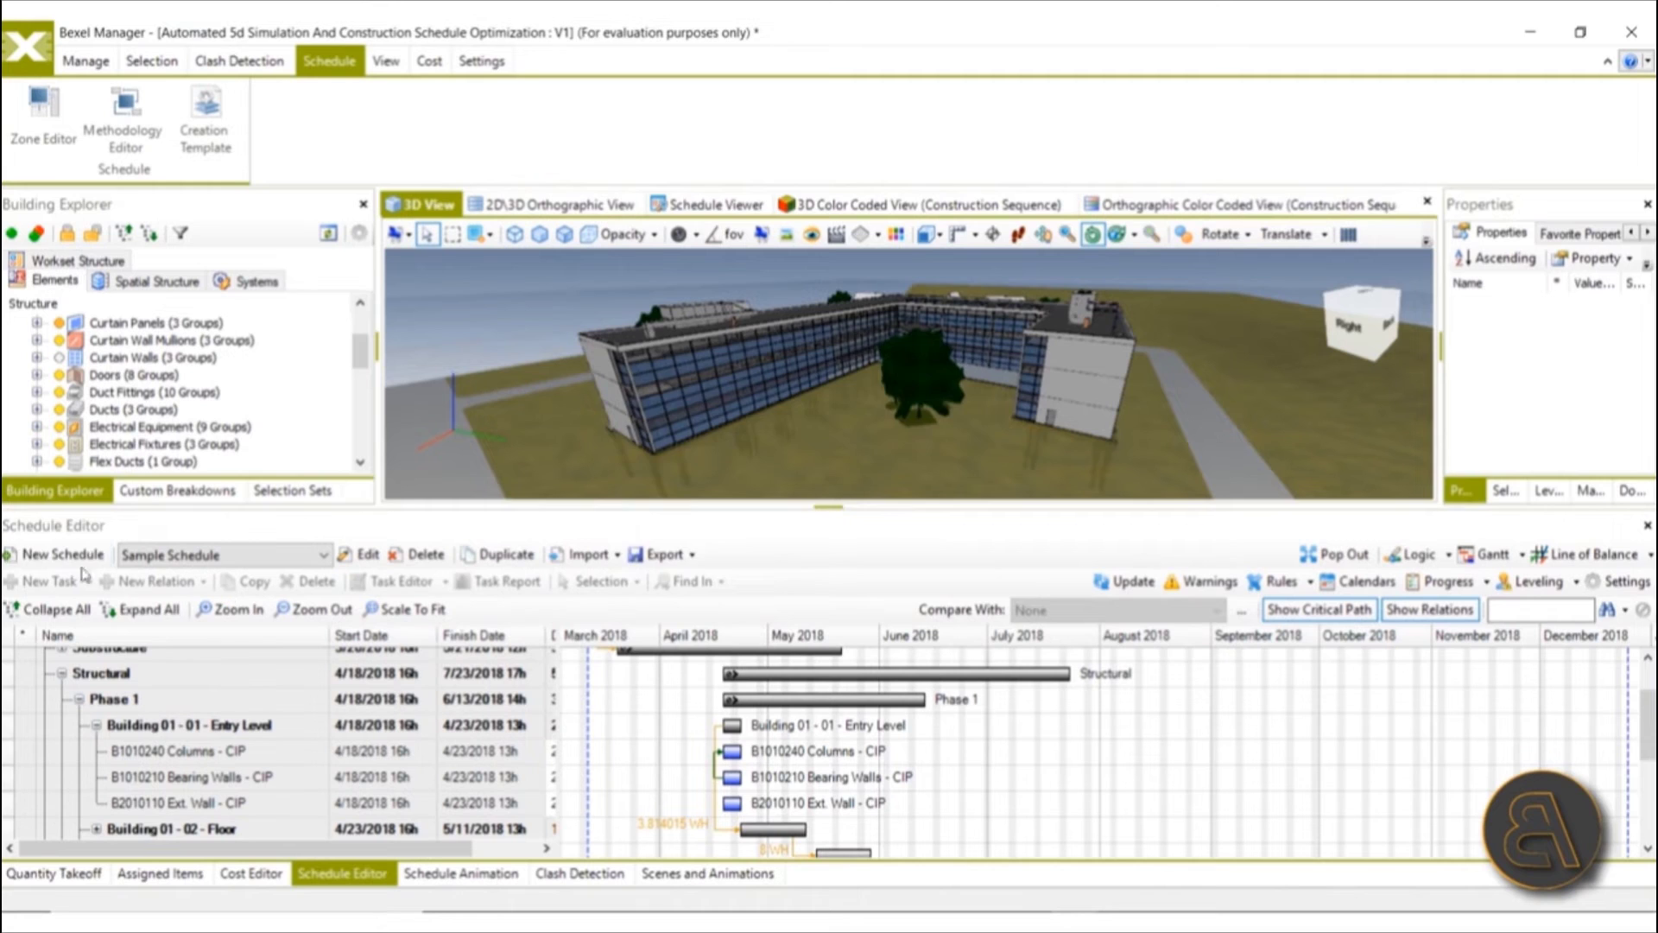
Step: Create a new schedule named Sample schedule v2 and choose its cost version
click(67, 555)
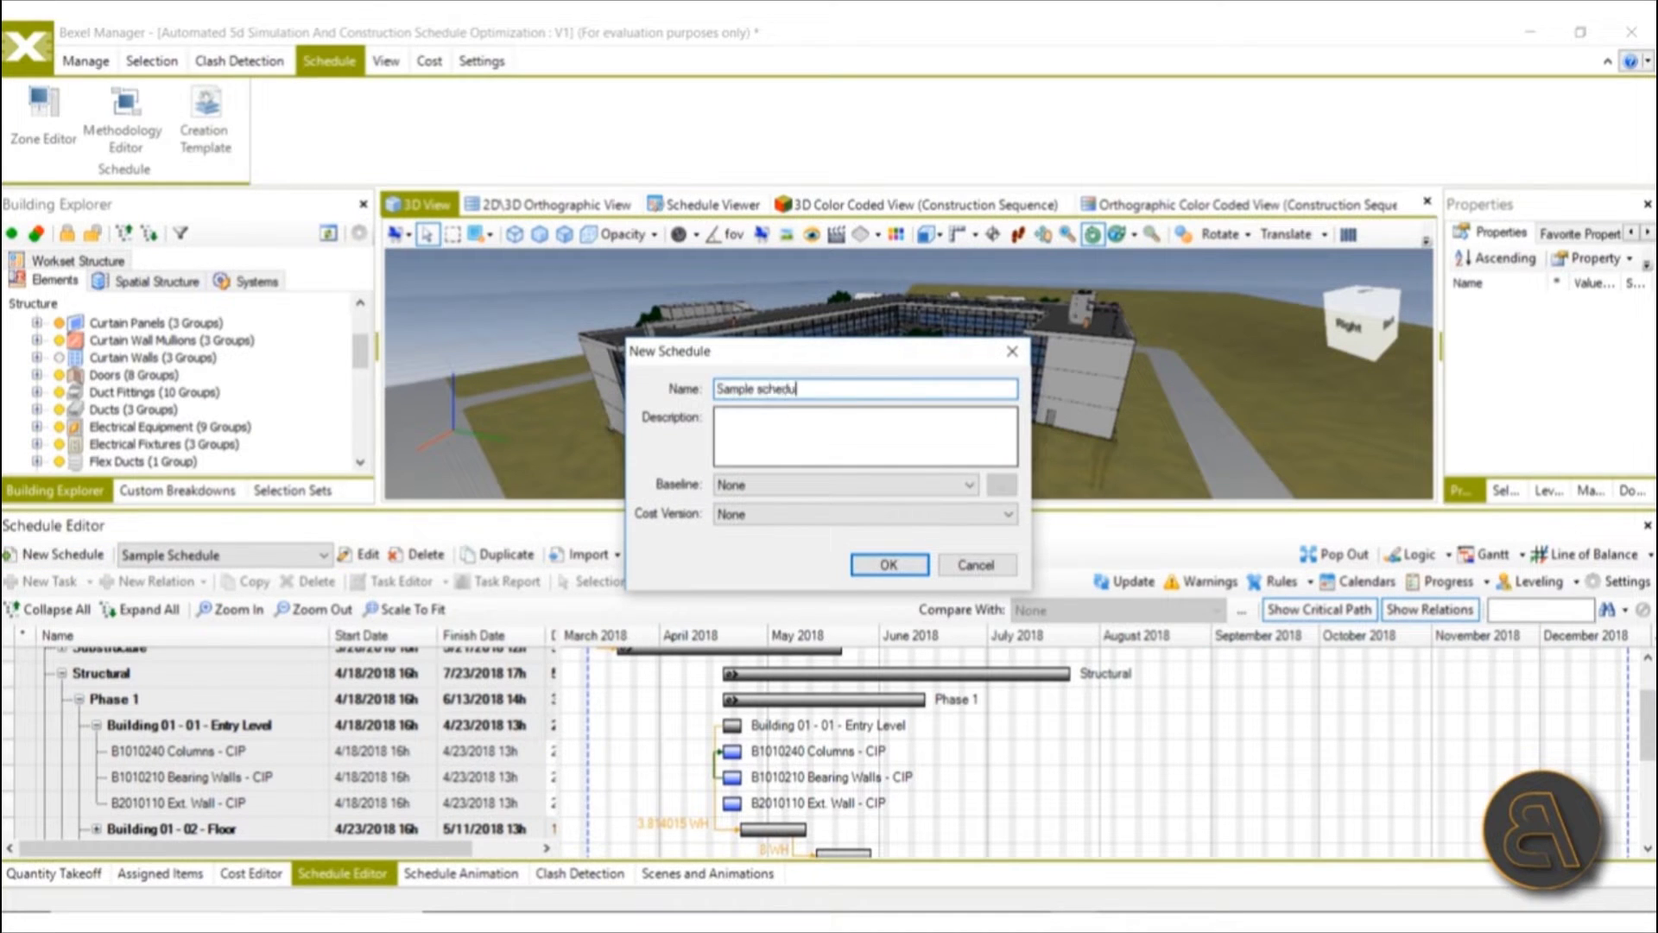
click(783, 516)
click(778, 548)
click(882, 566)
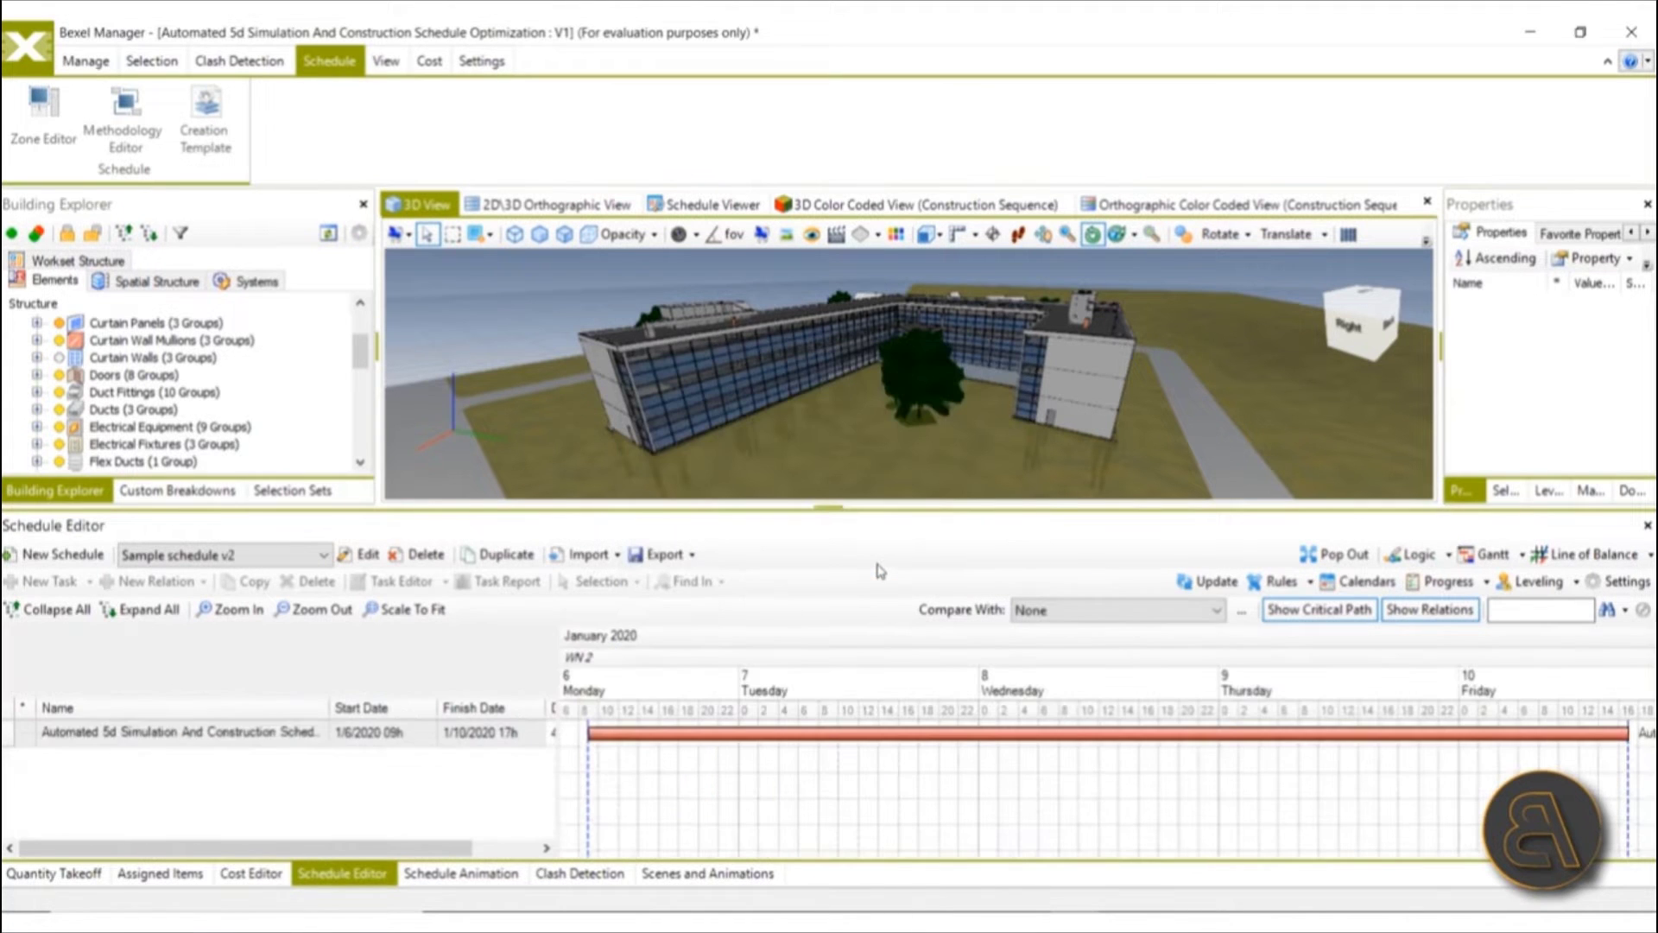
Step: Generate tasks under the root task with the Creation Wizard, loading the Main Types of Work, Construction Sequence, Levels and Office Building rules from a template
right_click(255, 735)
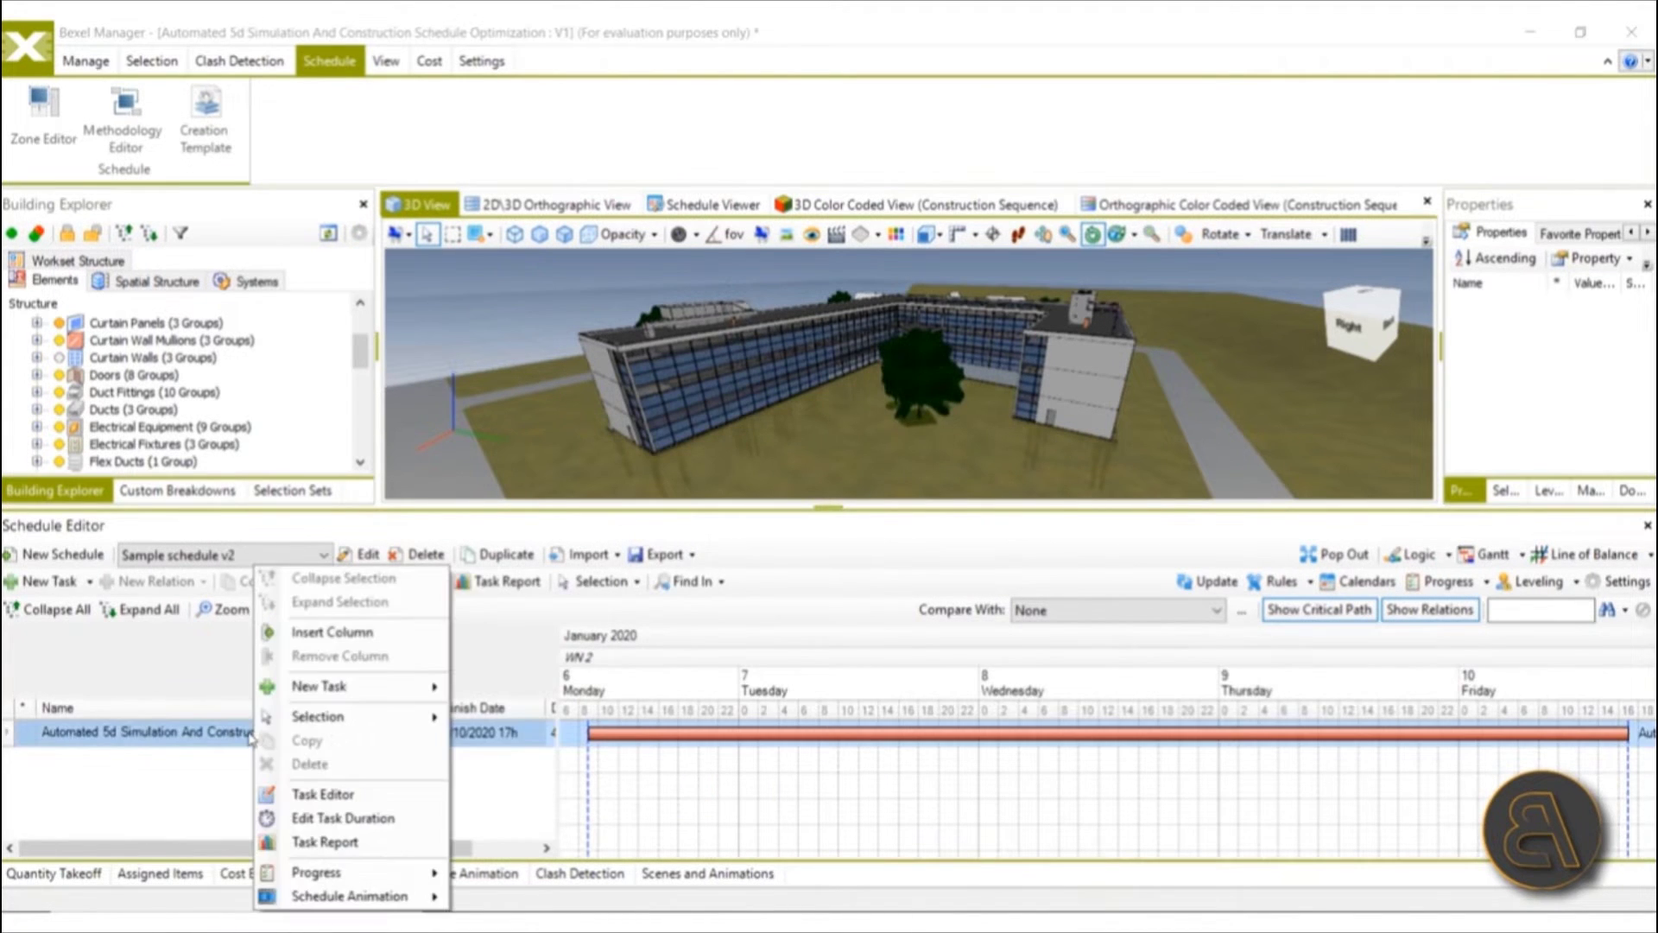
mouse_move(361, 698)
click(529, 783)
click(738, 271)
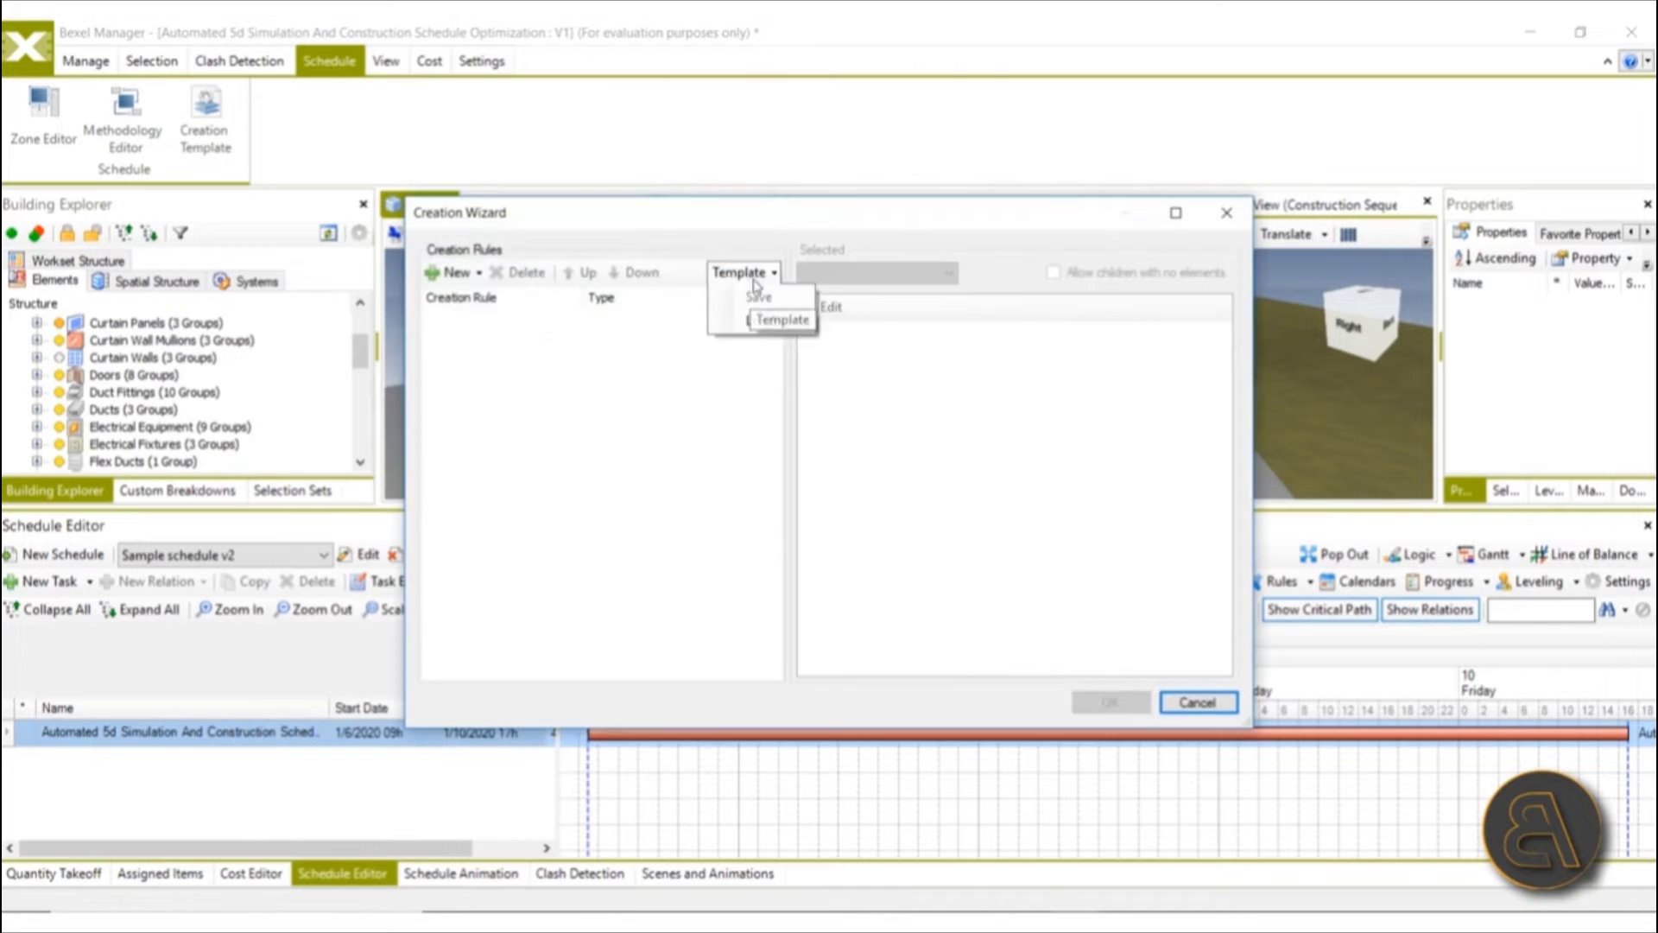
click(740, 329)
click(975, 620)
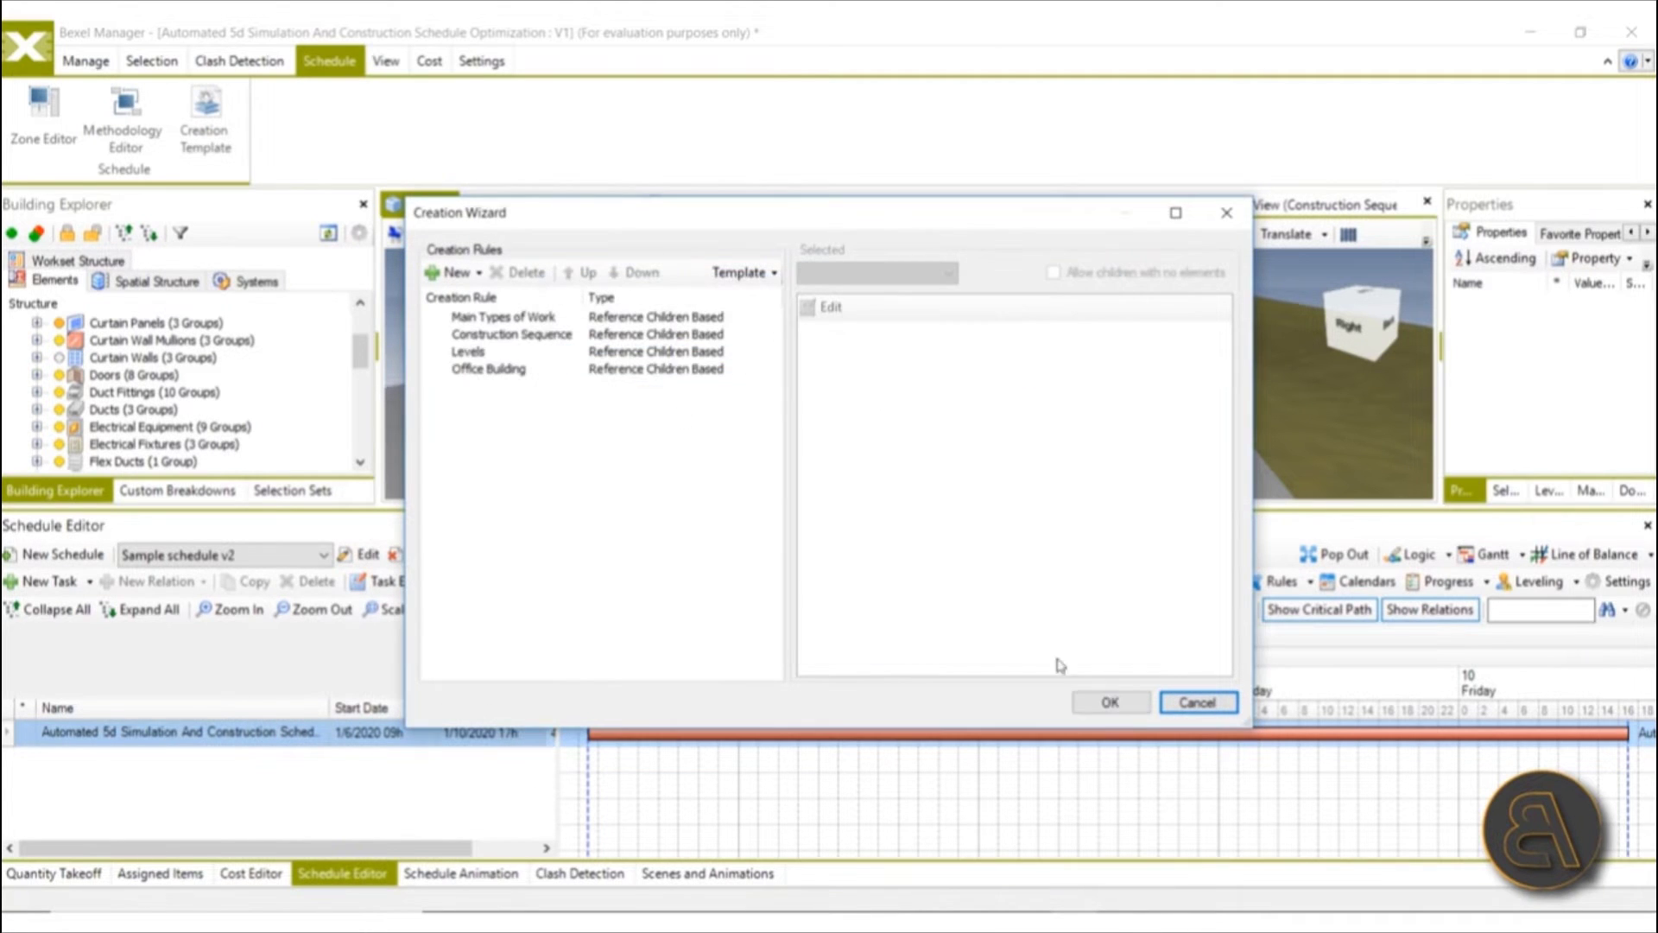
click(1121, 706)
Step: Enlarge the Schedule Editor and expand the Site Preparation task and its Phase 3 to inspect their bars
drag(938, 505, 937, 449)
click(62, 702)
click(79, 728)
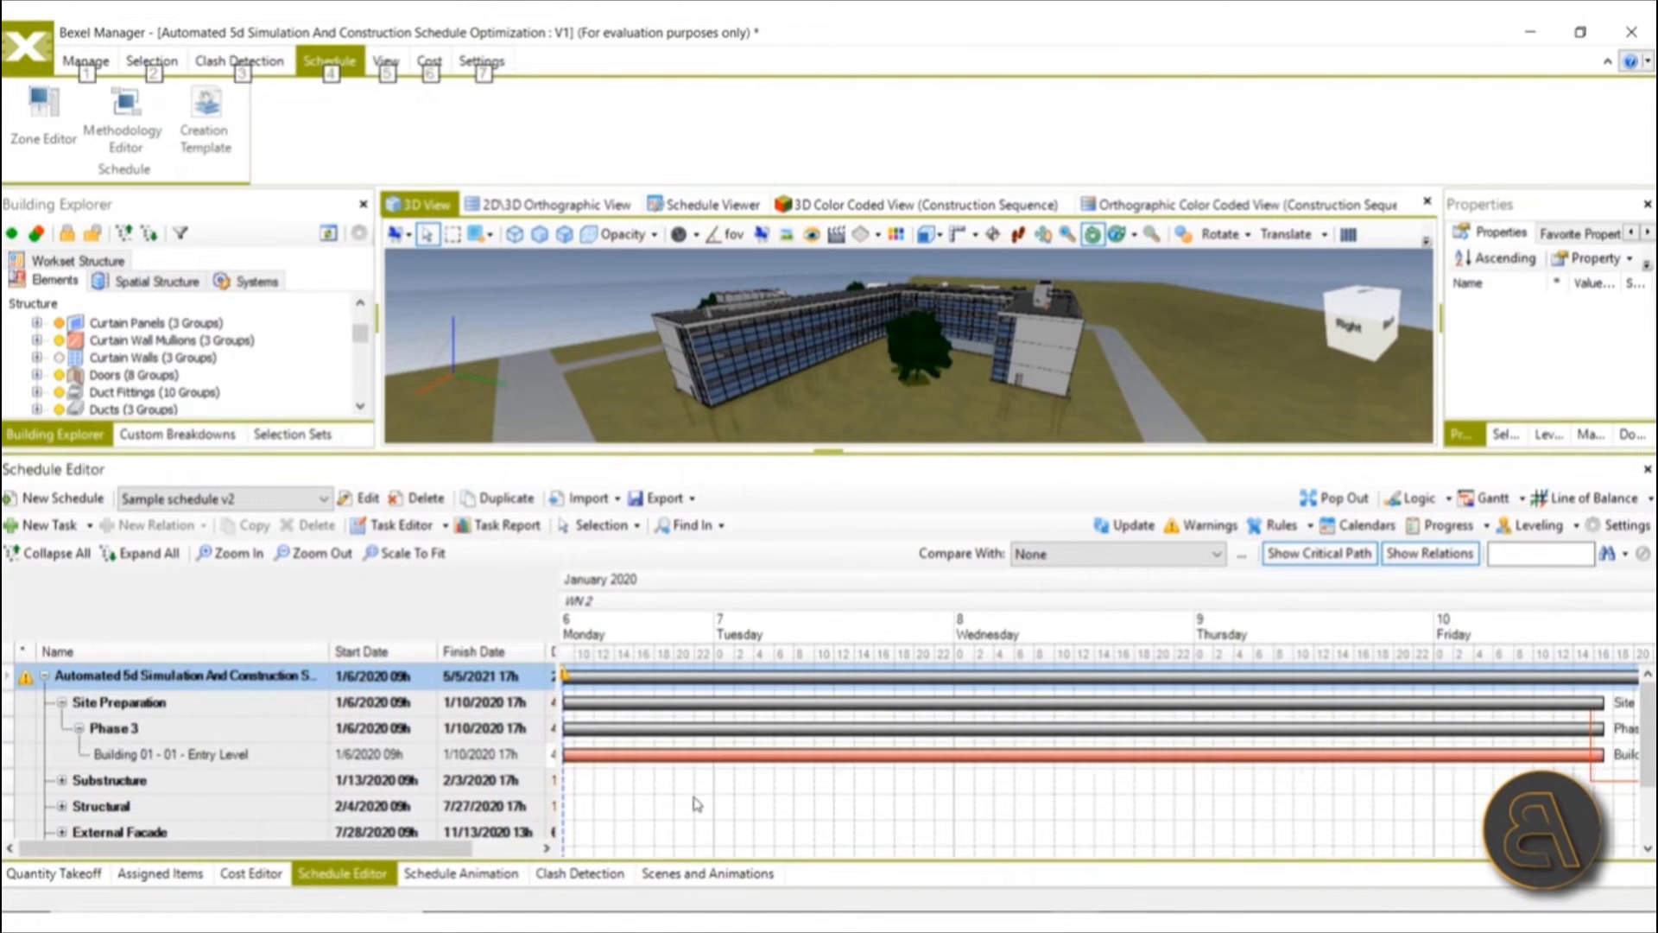
alt+scroll(679, 792, down, 5)
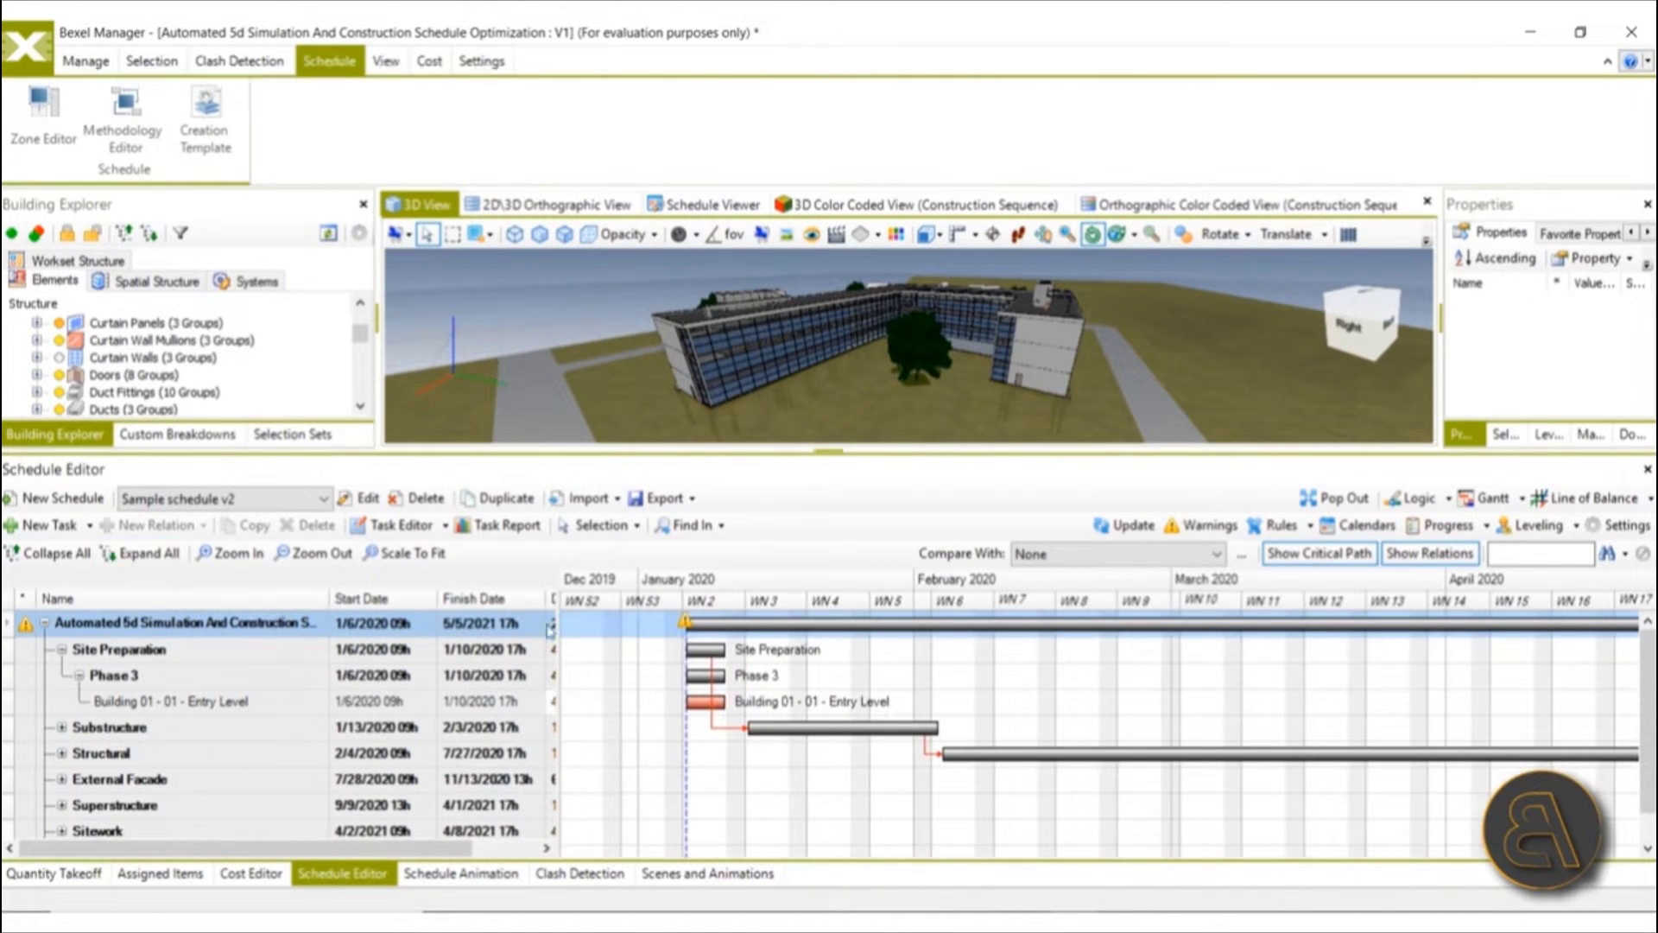
Step: Expand all generated tasks and examine the External Facade and Superstructure phases on the Gantt chart
click(141, 553)
scroll(800, 679, down, 10)
alt+scroll(786, 692, down, 4)
scroll(786, 691, down, 10)
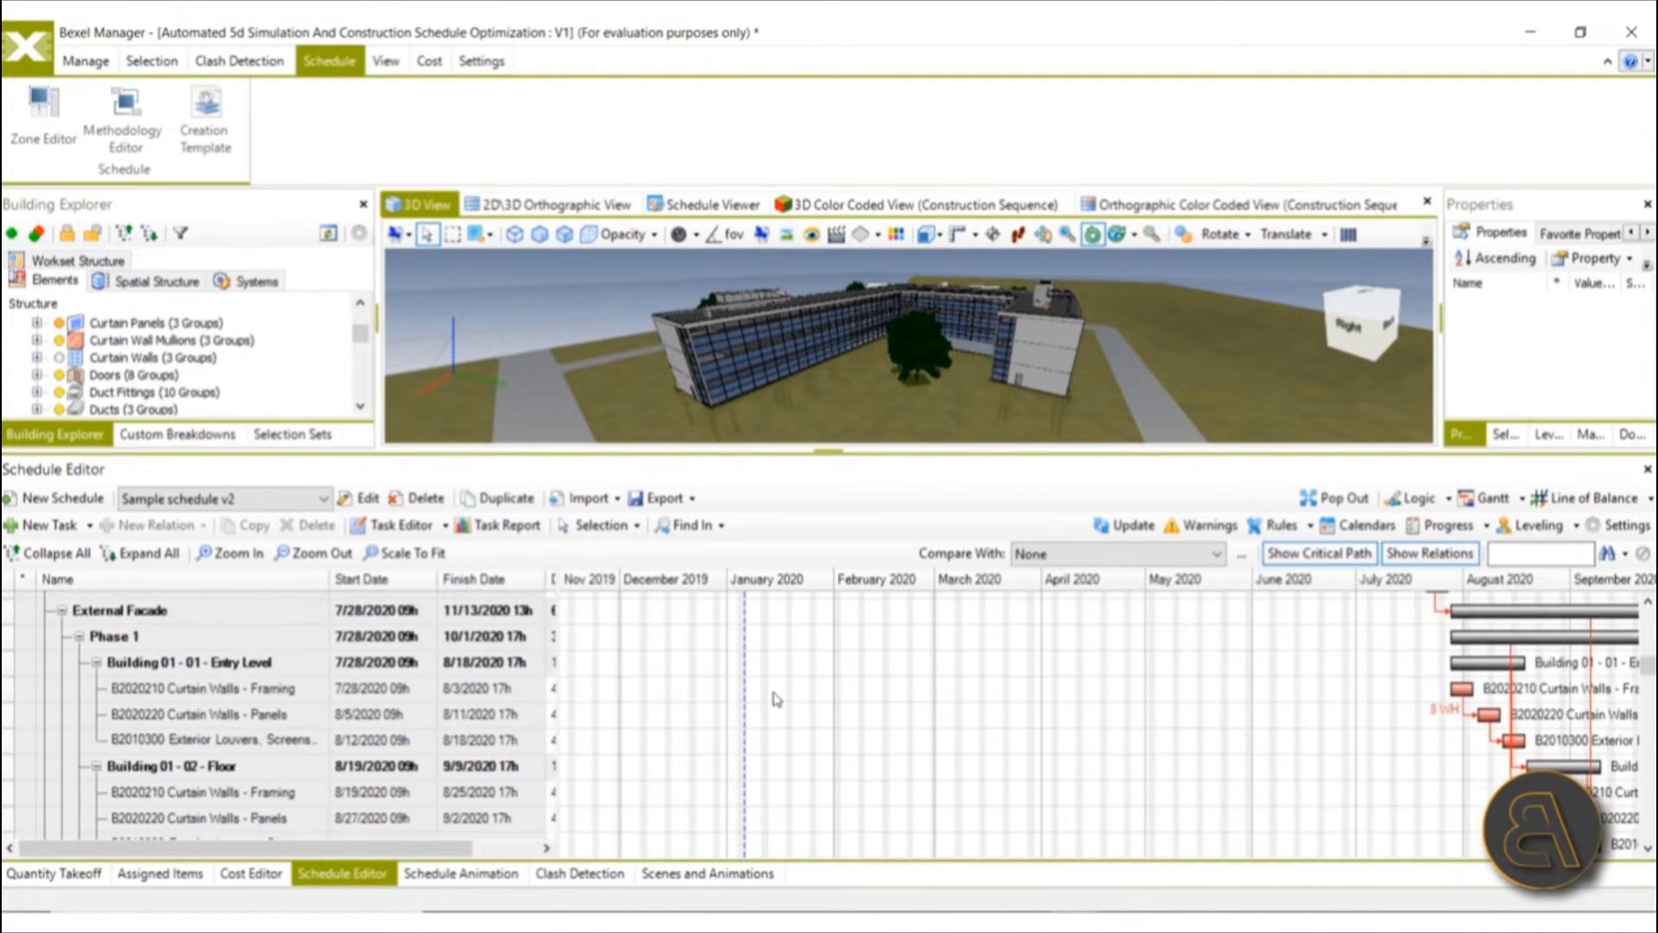
alt+scroll(777, 701, down, 2)
scroll(782, 704, down, 5)
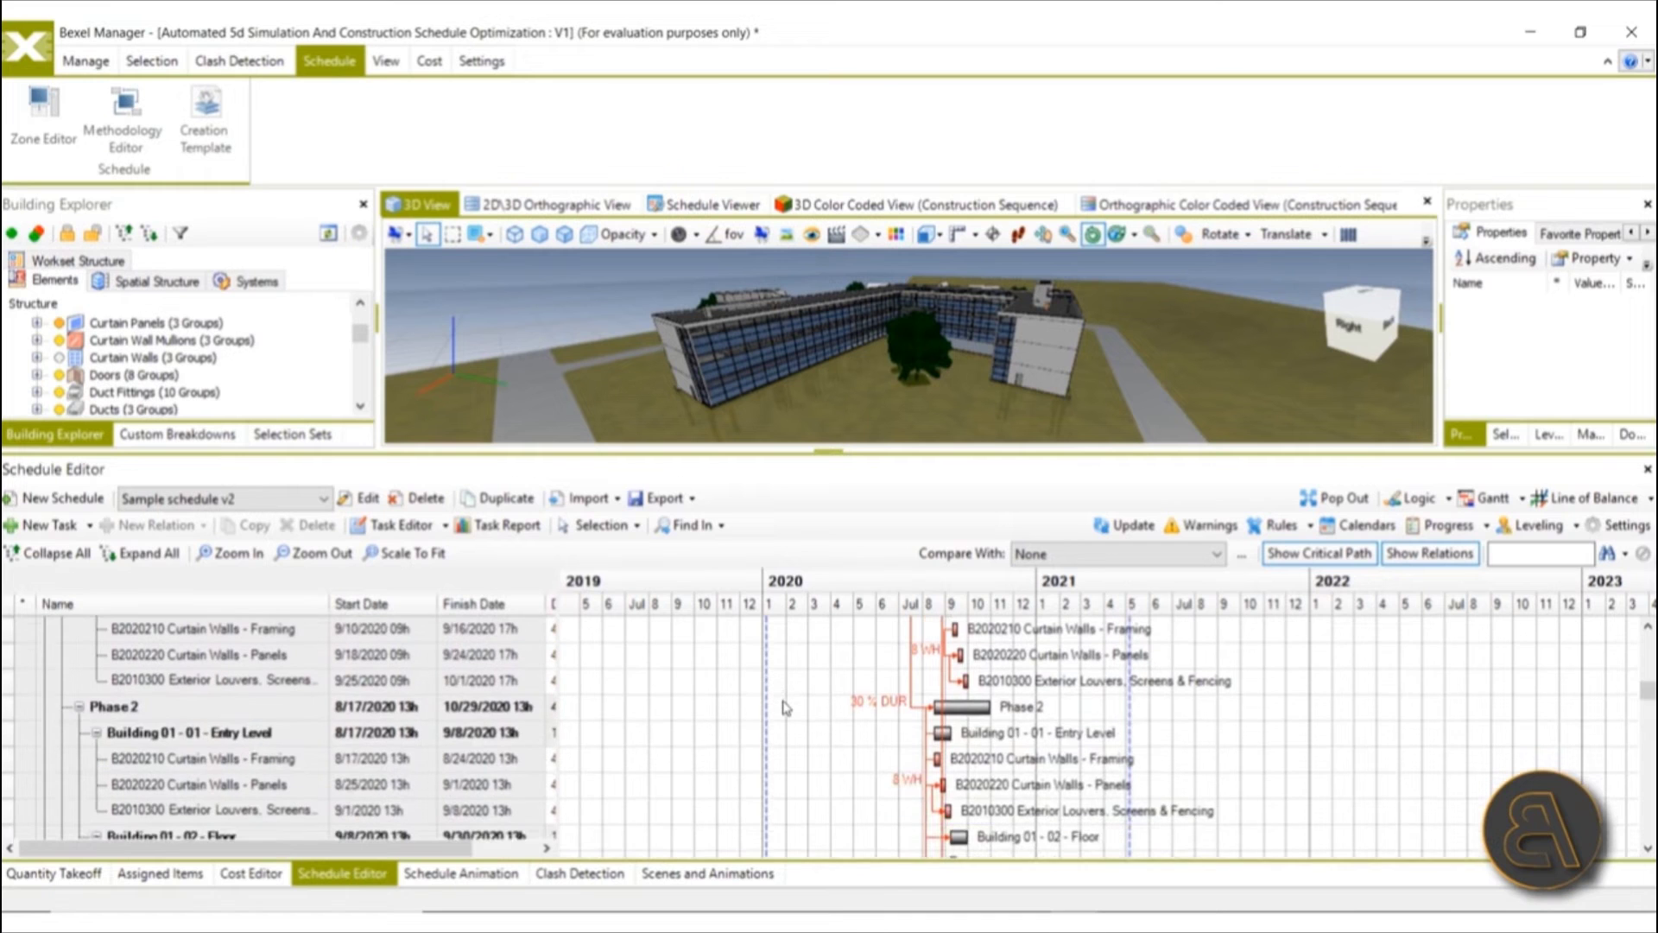
scroll(786, 706, down, 3)
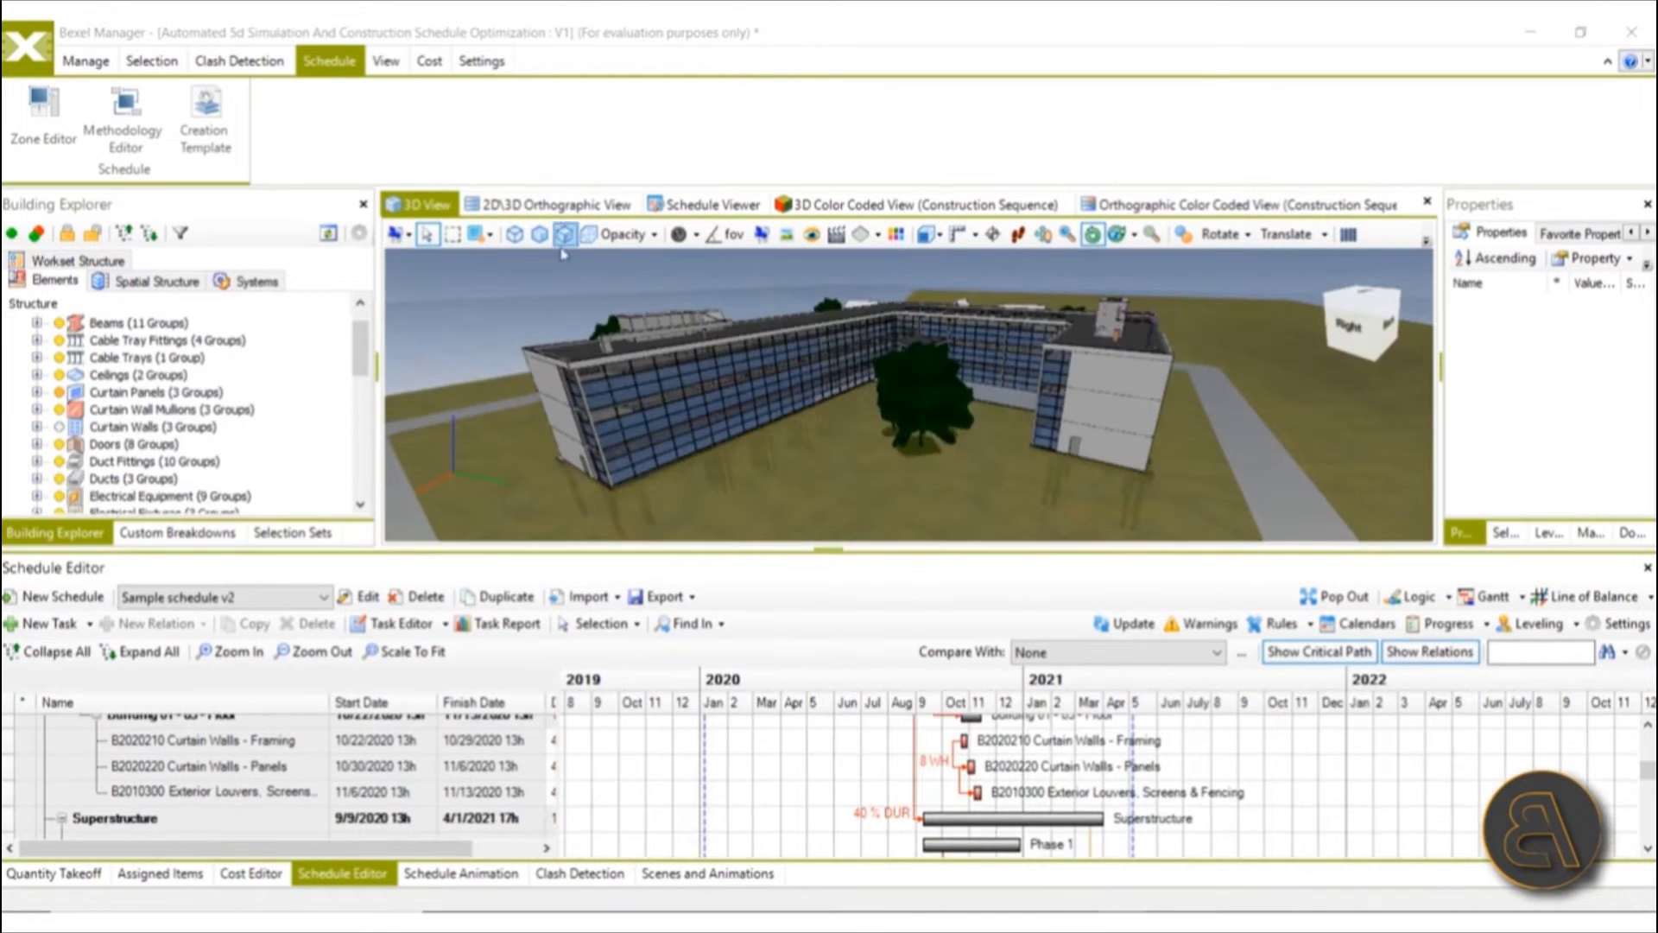
Step: Show the schedule animation in the Schedule Viewer, call a command on the Superstructure task and play Animation 01 from the start
click(704, 207)
click(449, 874)
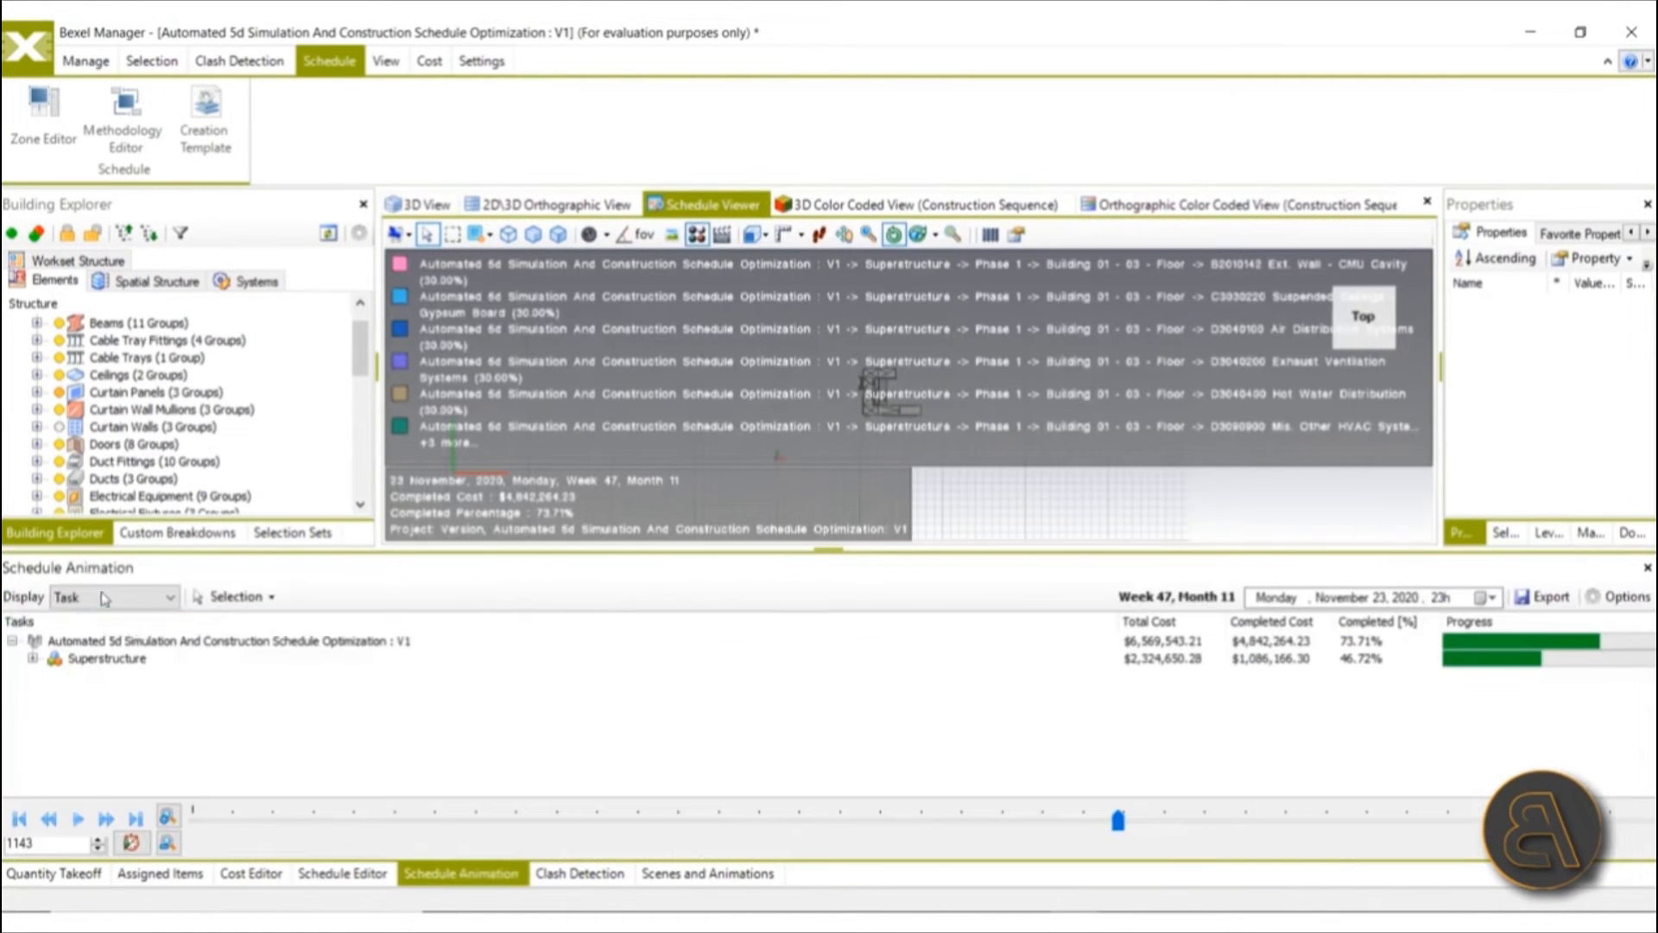
right_click(99, 658)
click(190, 756)
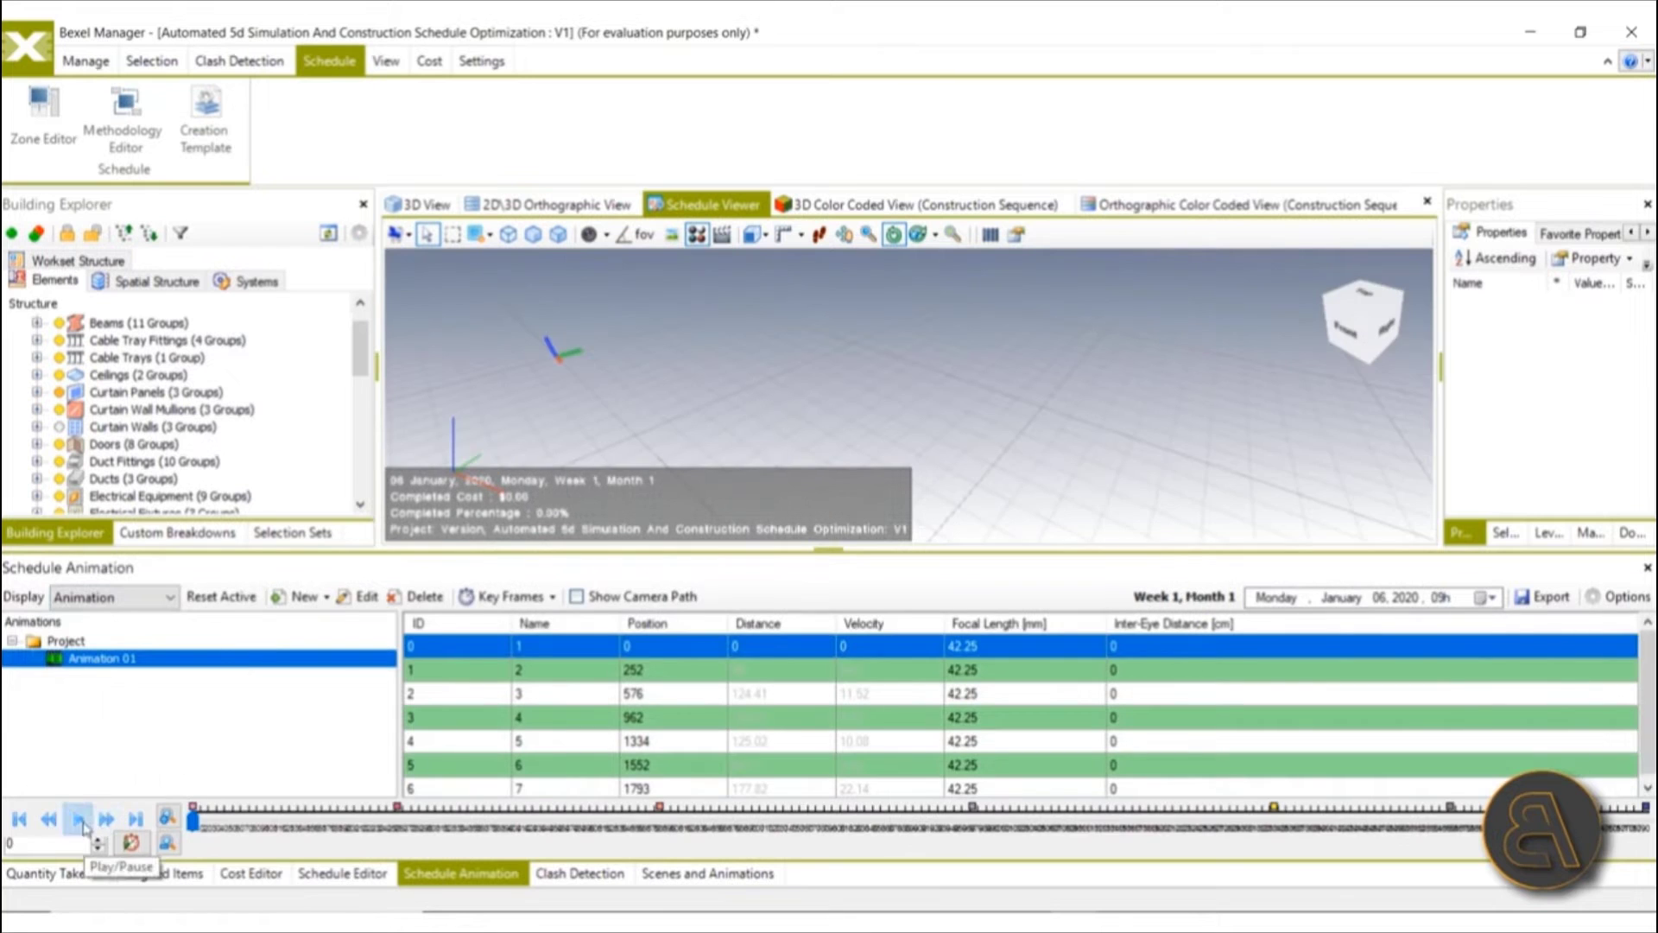
click(78, 819)
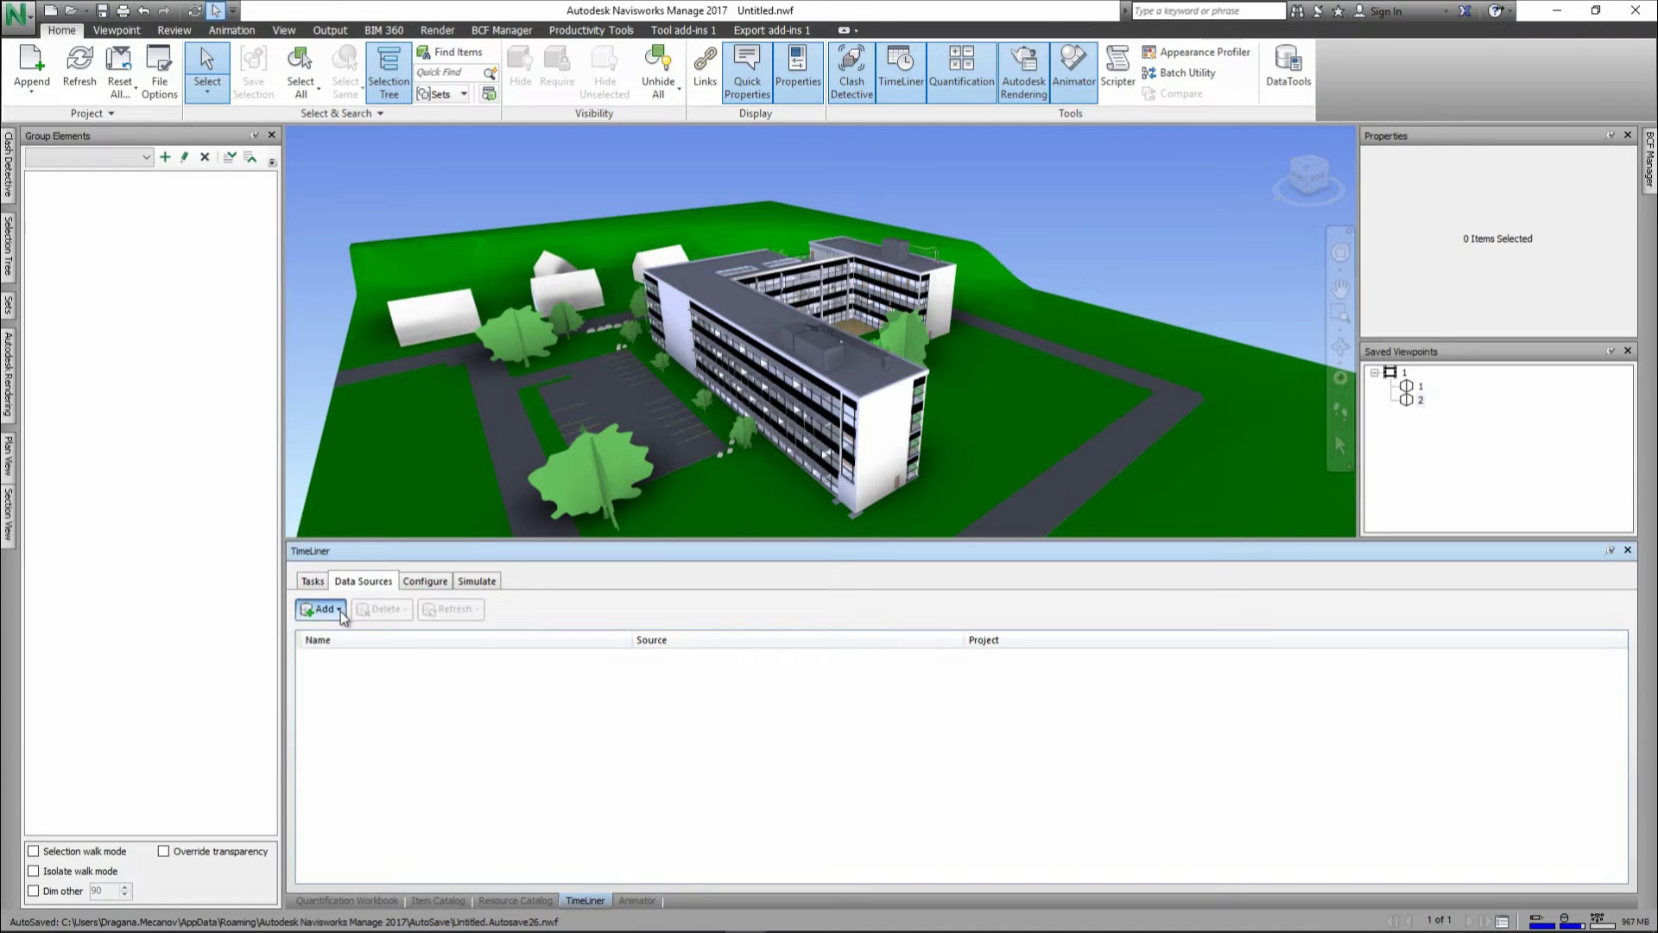
Step: Switch to Navisworks, check the TimeLiner data source types, and open 123.csv in Excel to examine its task dates, types and costs
click(322, 608)
double_click(614, 276)
scroll(776, 468, up, 4)
drag(0, 57, 948, 42)
scroll(825, 420, down, 16)
drag(1029, 864, 1149, 864)
scroll(1032, 381, up, 16)
scroll(1033, 380, down, 20)
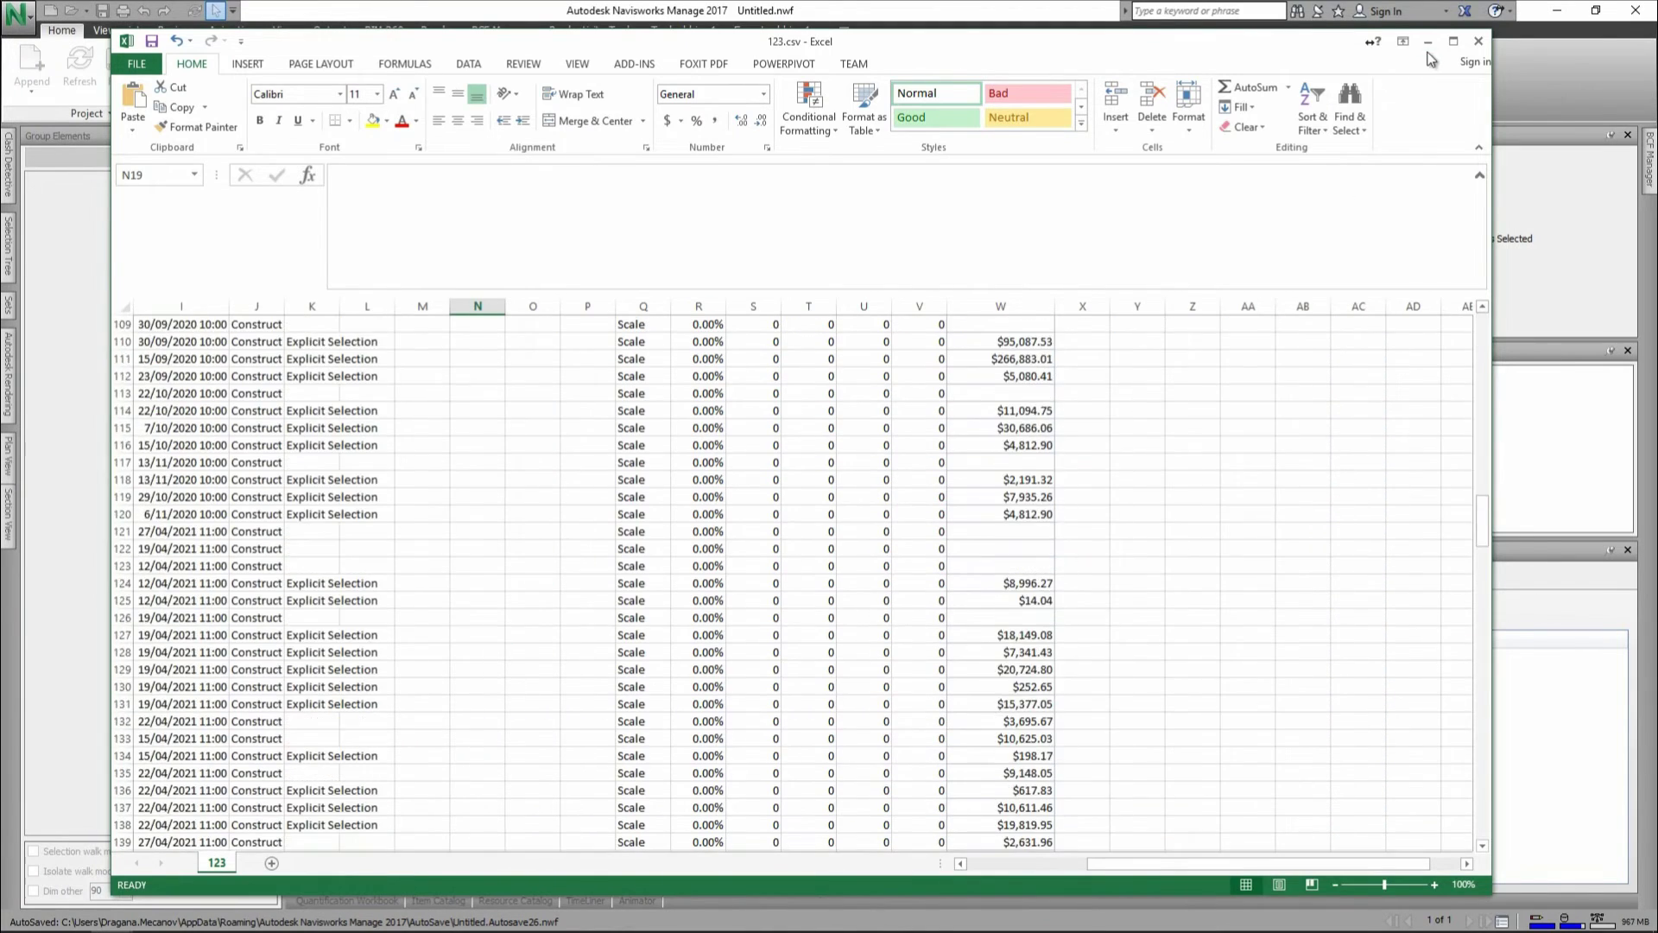
Step: Return to Navisworks and refresh the TimeLiner data source linked to 123.csv
click(1428, 41)
scroll(957, 496, down, 5)
scroll(957, 496, up, 5)
click(850, 636)
click(433, 658)
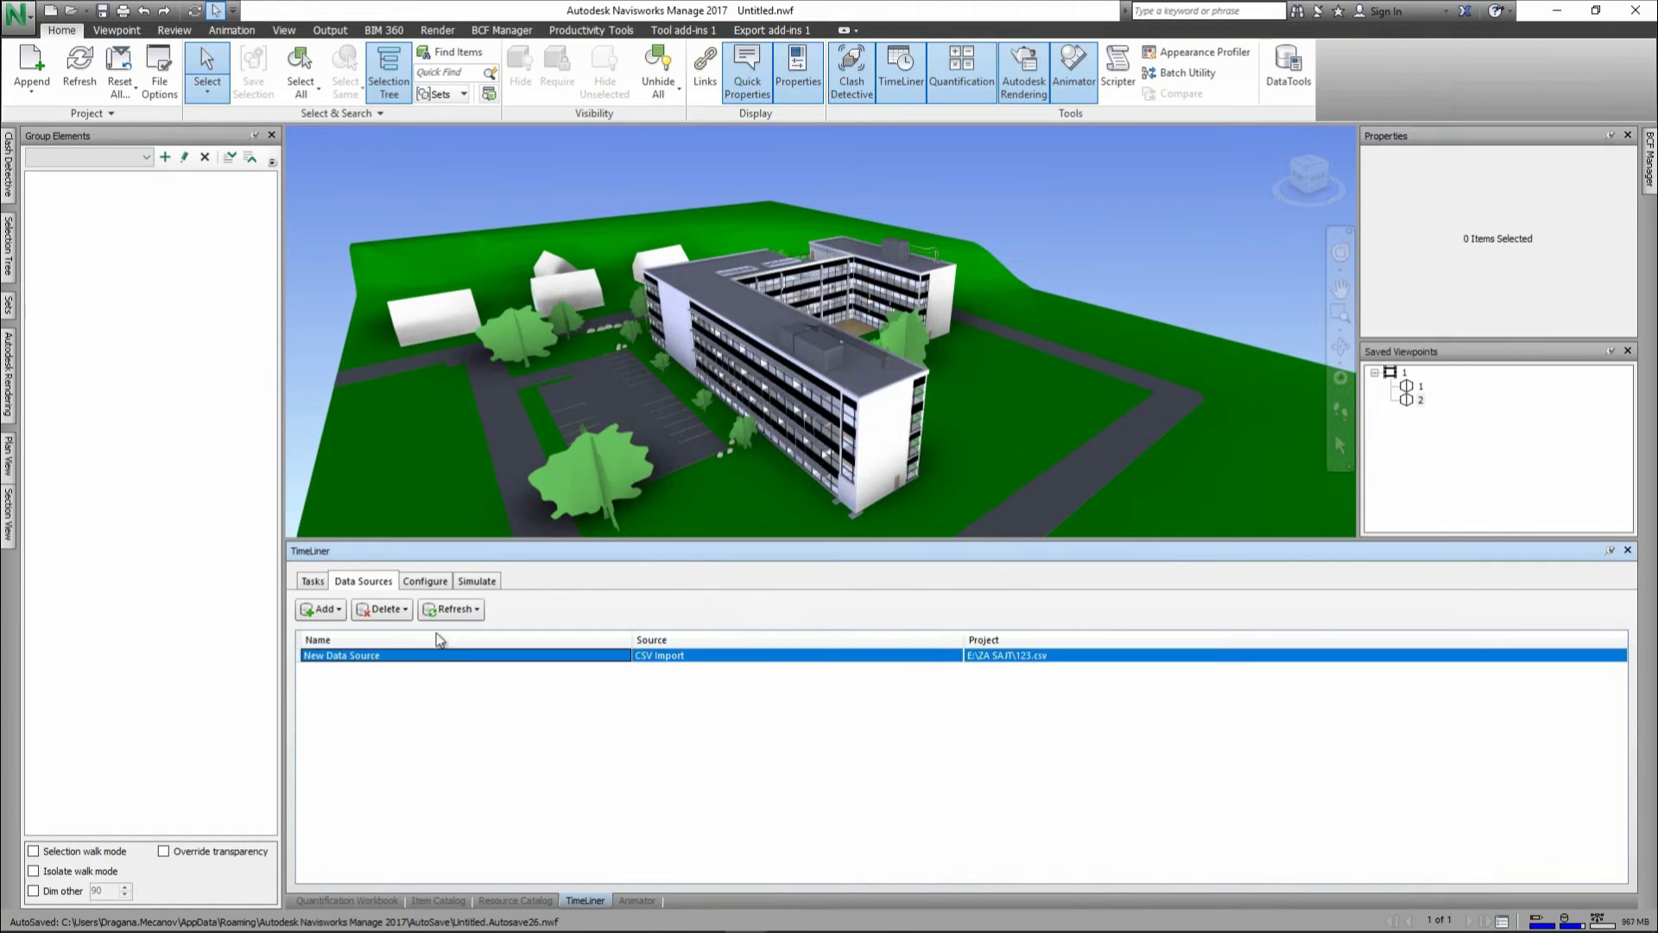
click(453, 608)
click(510, 651)
click(795, 568)
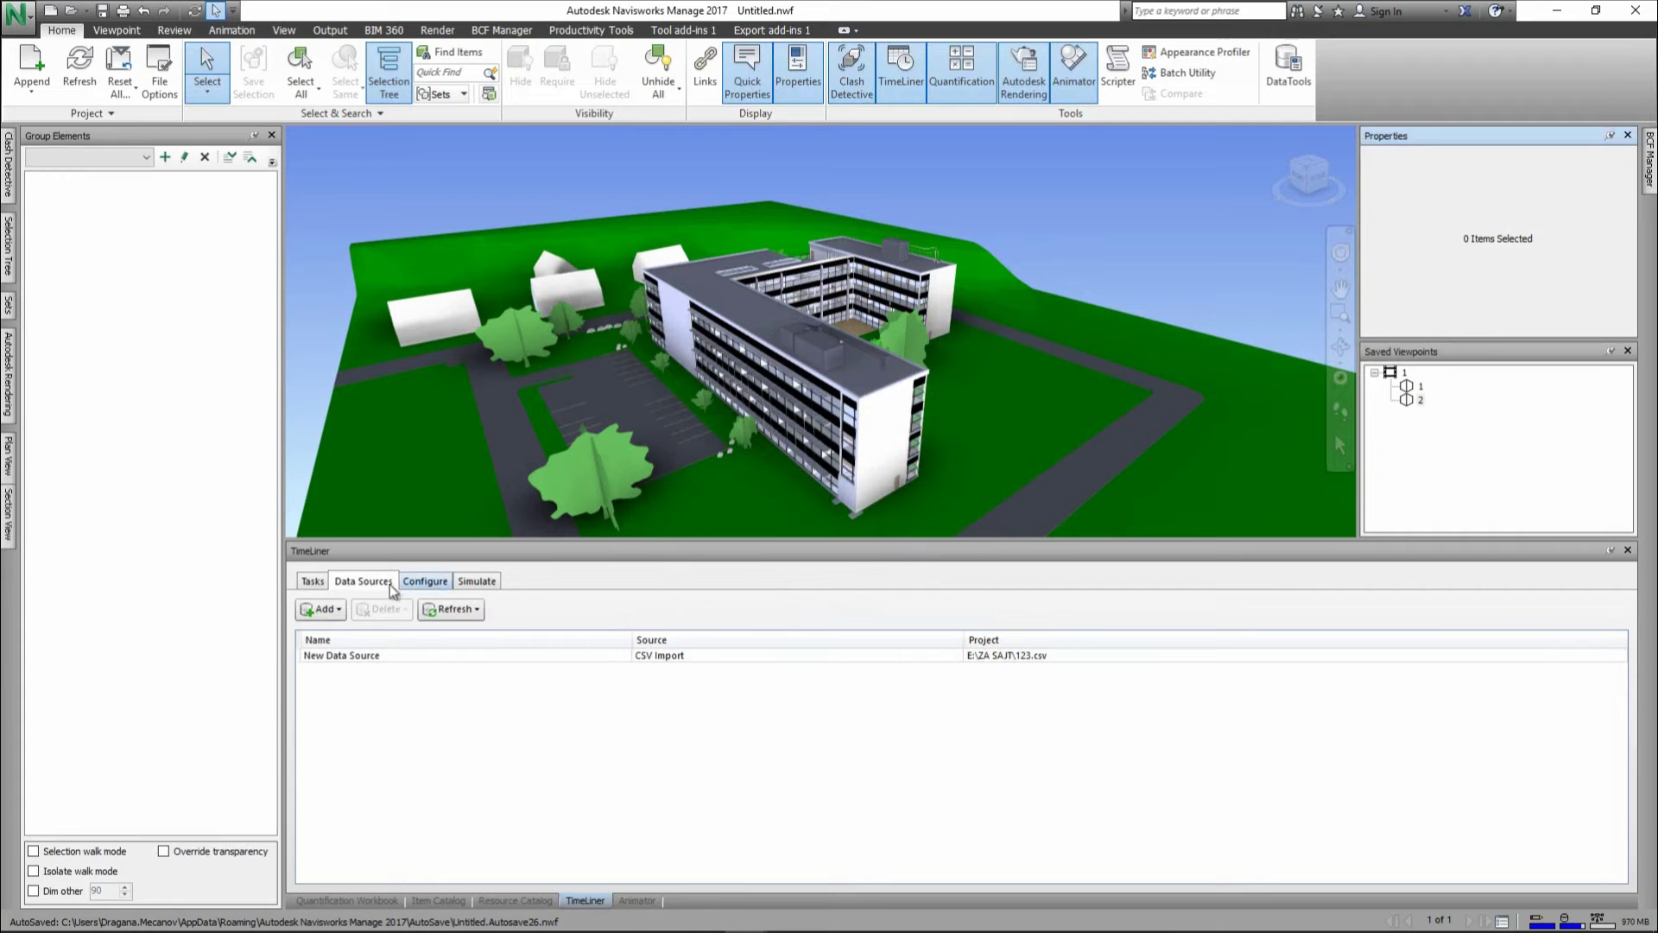
Step: Review the imported TimeLiner tasks with their dates and costs, and run the construction simulation
click(313, 580)
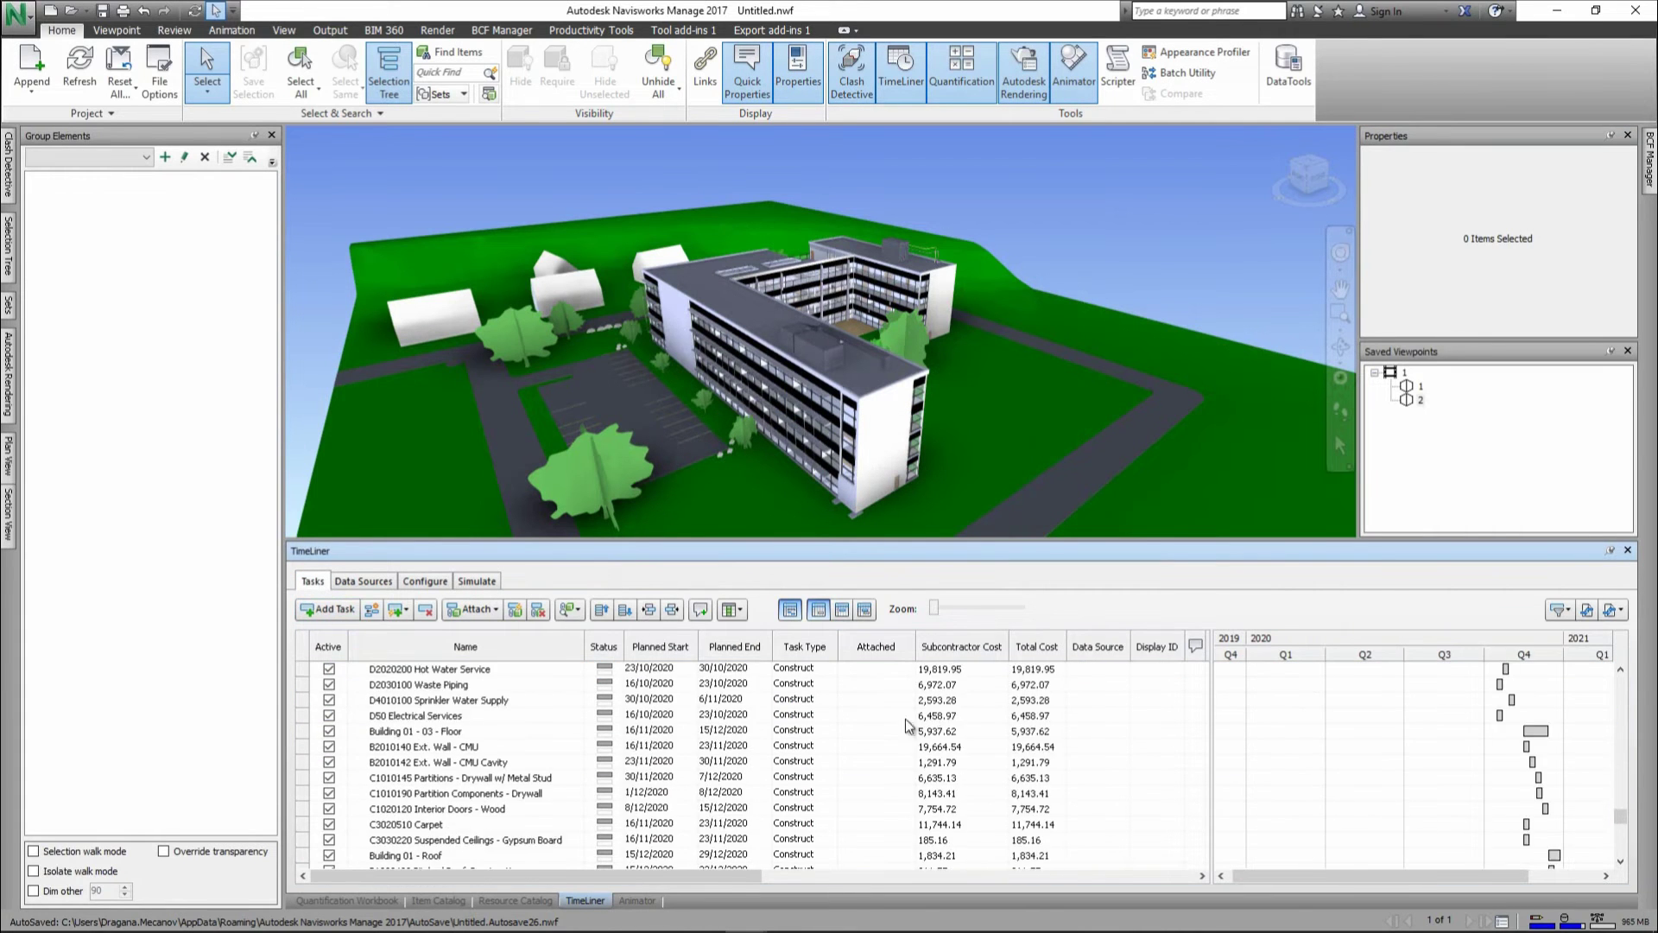
click(477, 581)
drag(611, 883, 511, 883)
click(428, 609)
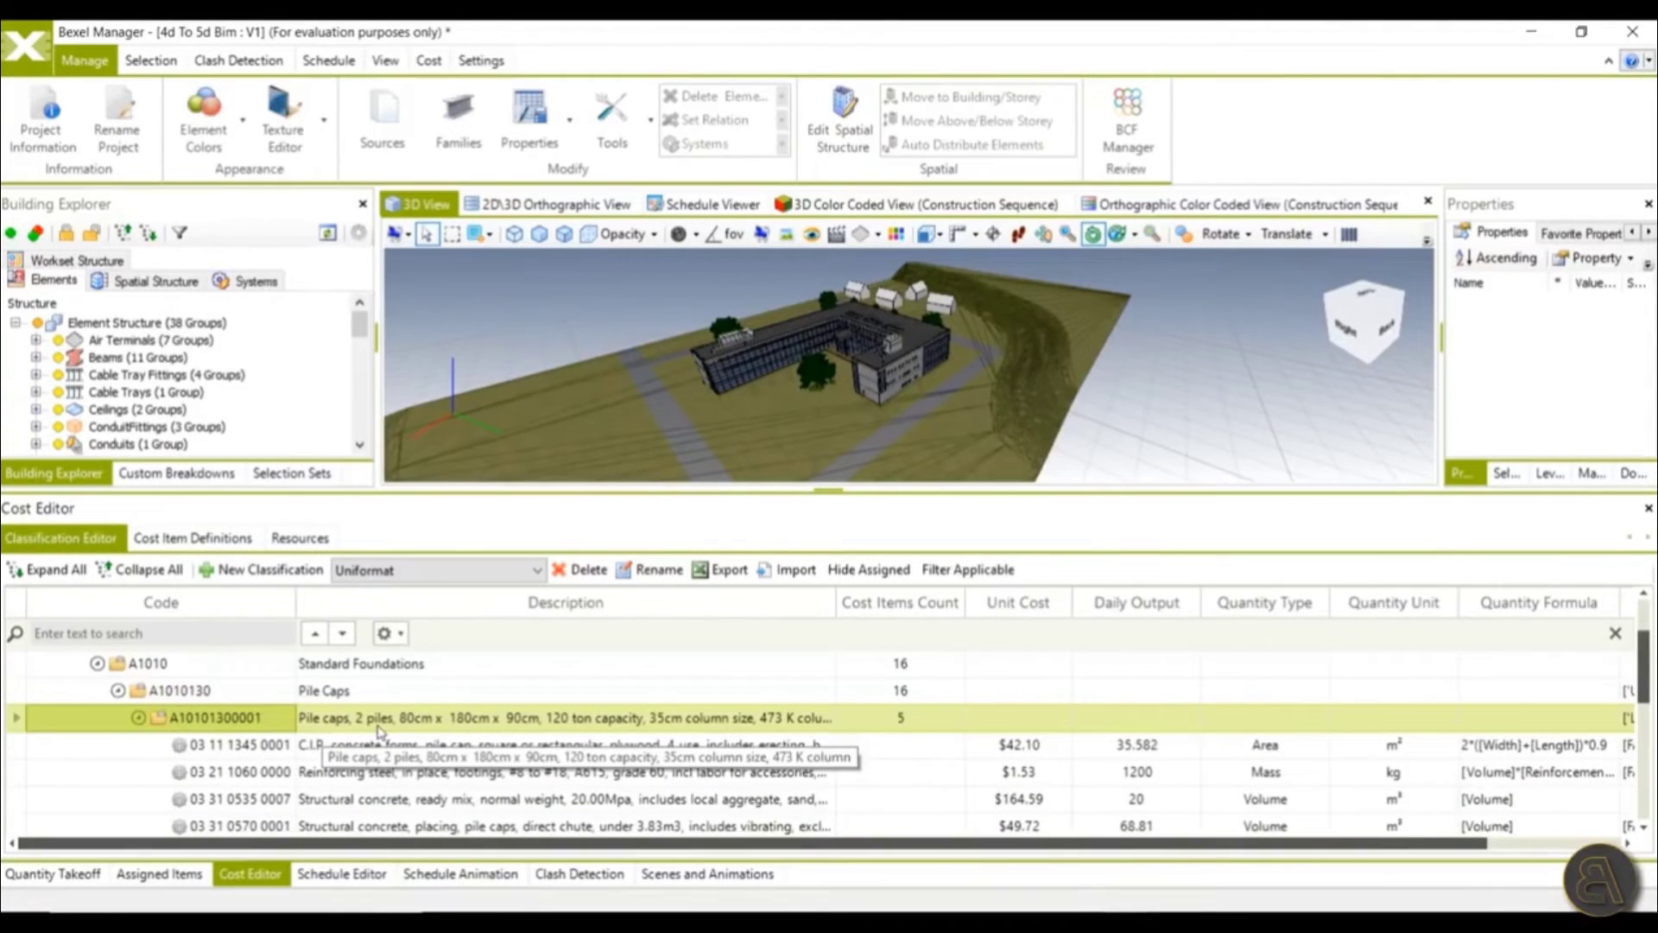
right_click(388, 724)
click(470, 455)
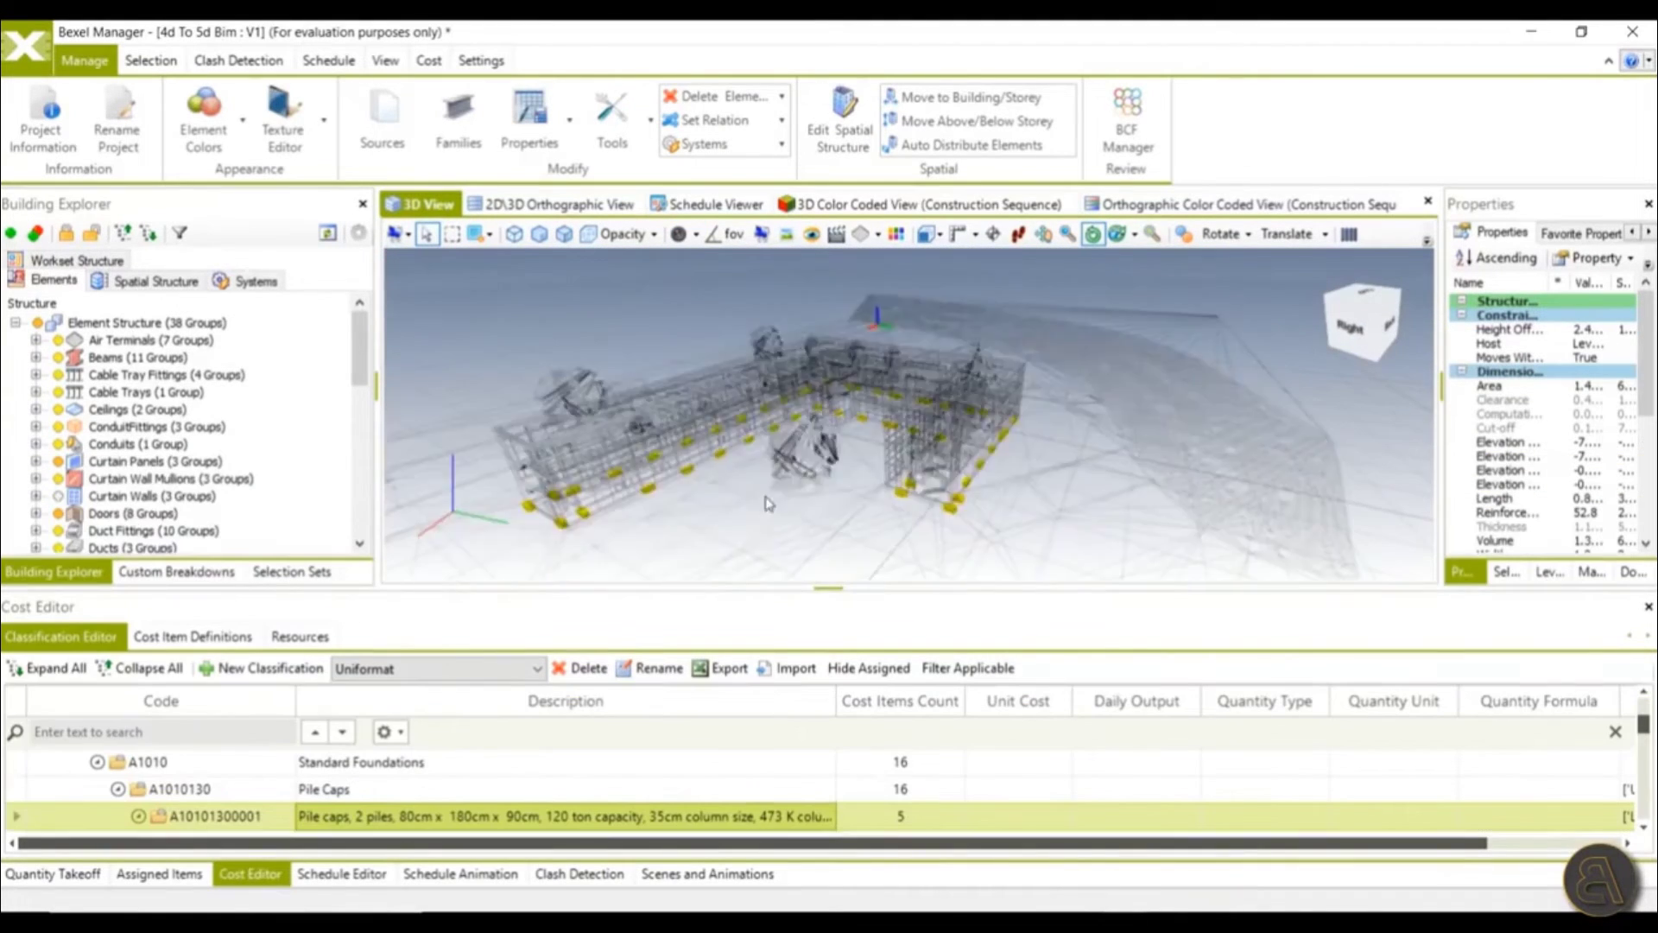
right_click(557, 308)
click(690, 603)
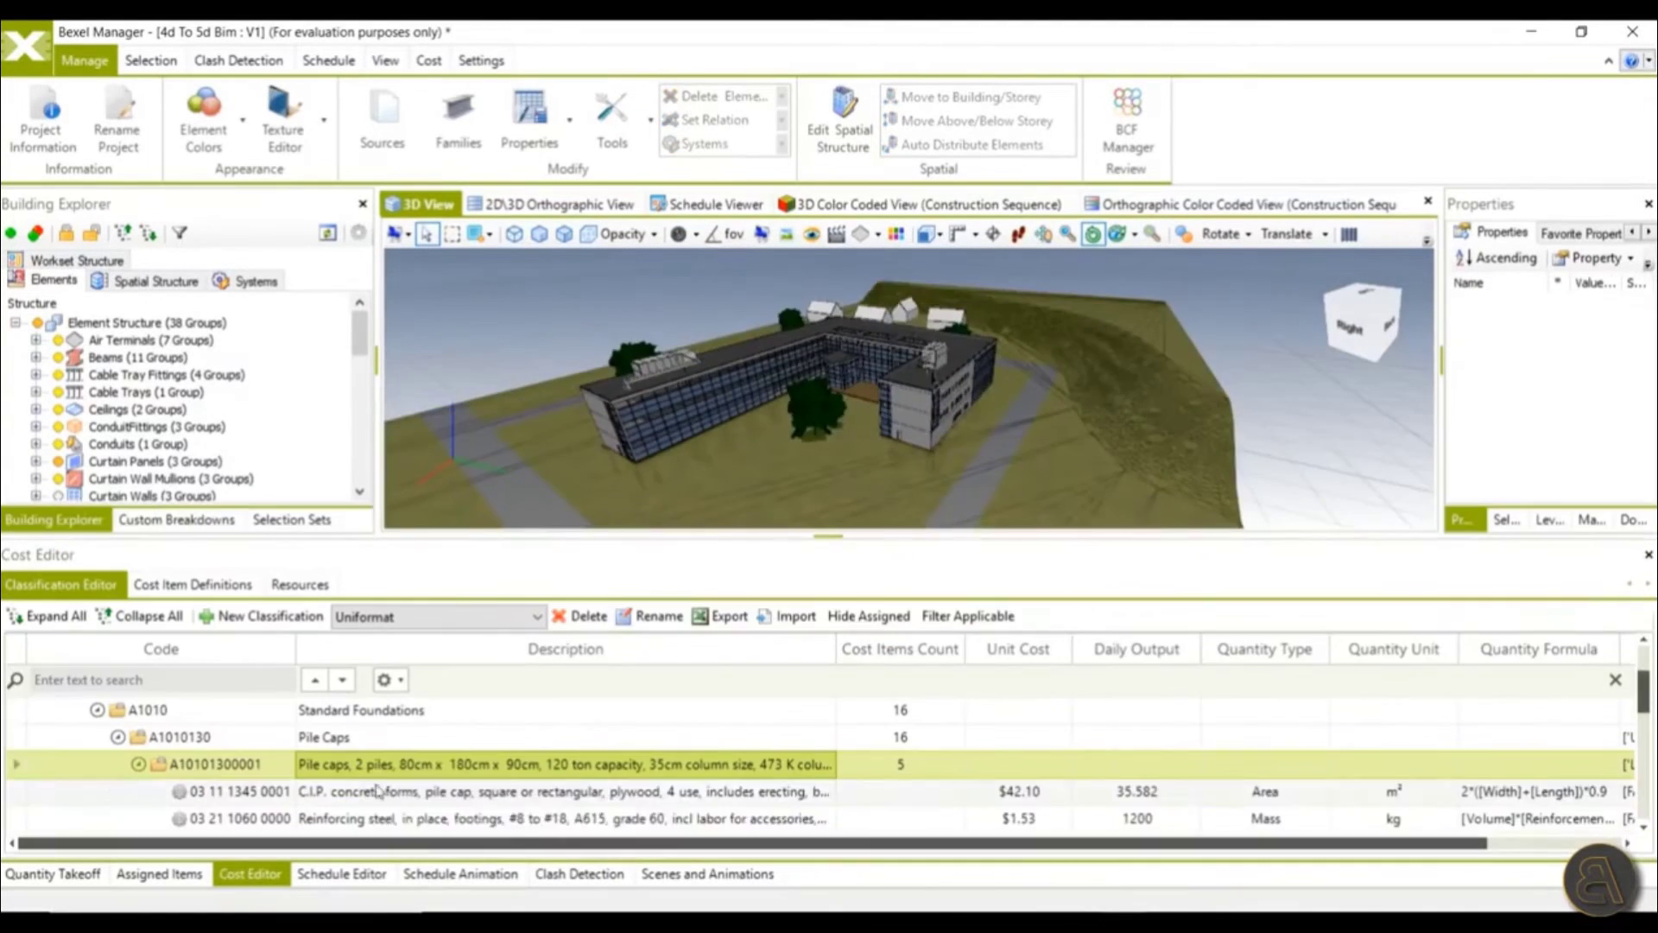
Step: Apply the applicable-items filter in the Cost Editor, and examine unit costs and quantity formulas of the pile cap cost items
click(968, 615)
click(505, 819)
drag(1033, 843, 1136, 843)
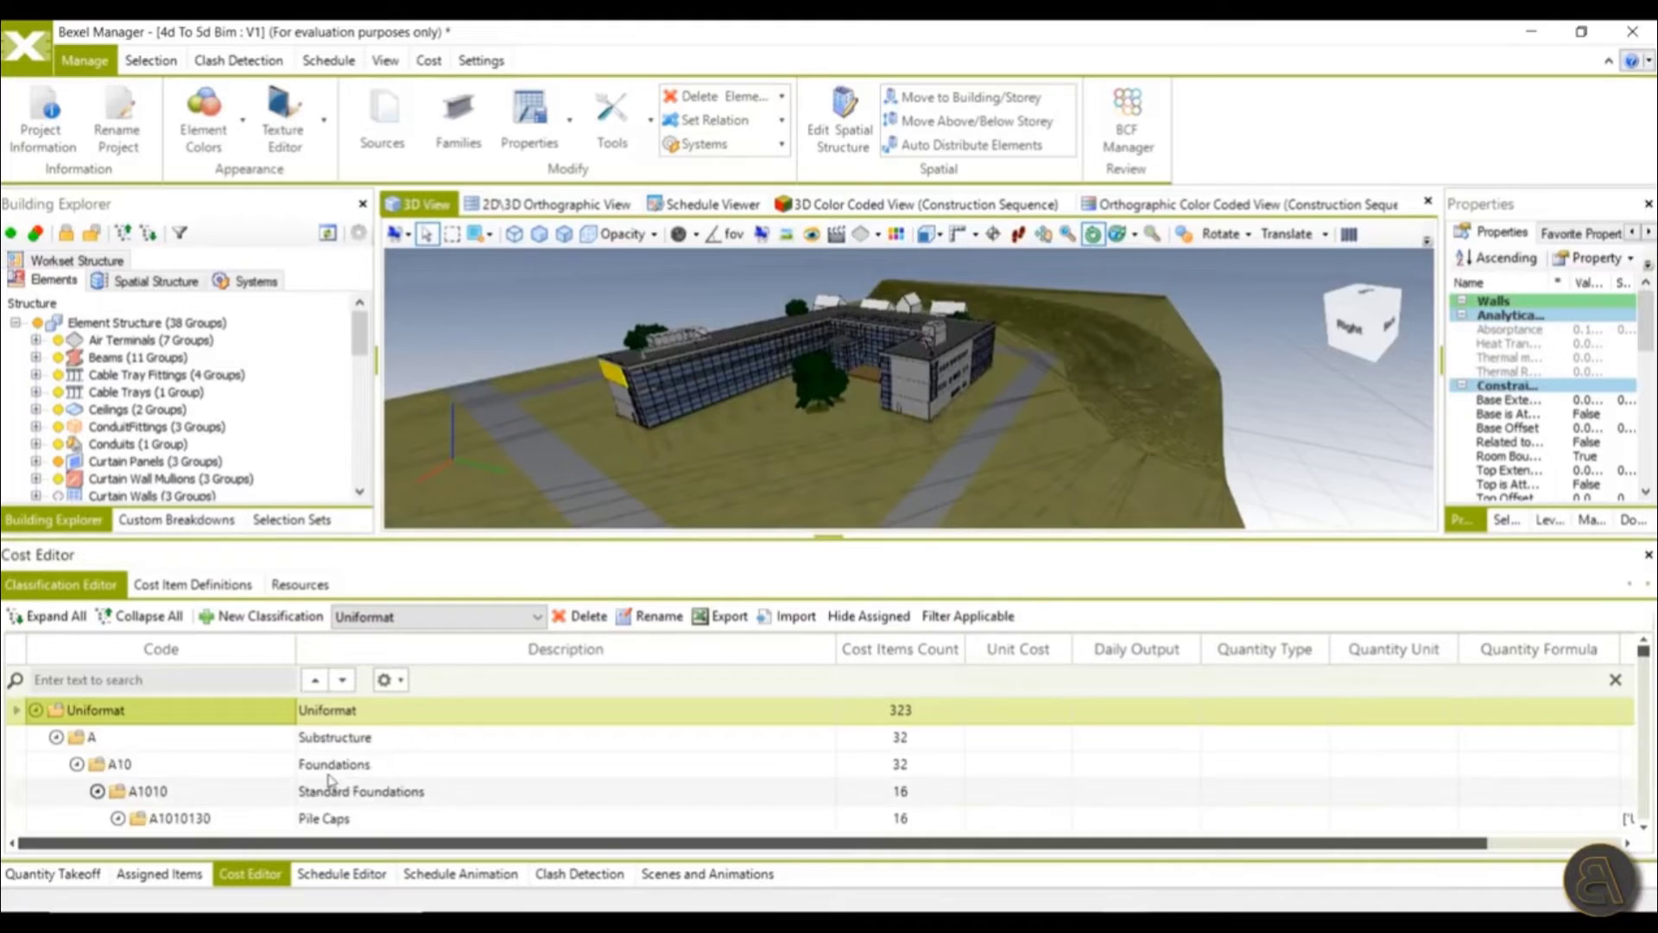
scroll(333, 782, down, 1)
drag(625, 536, 626, 507)
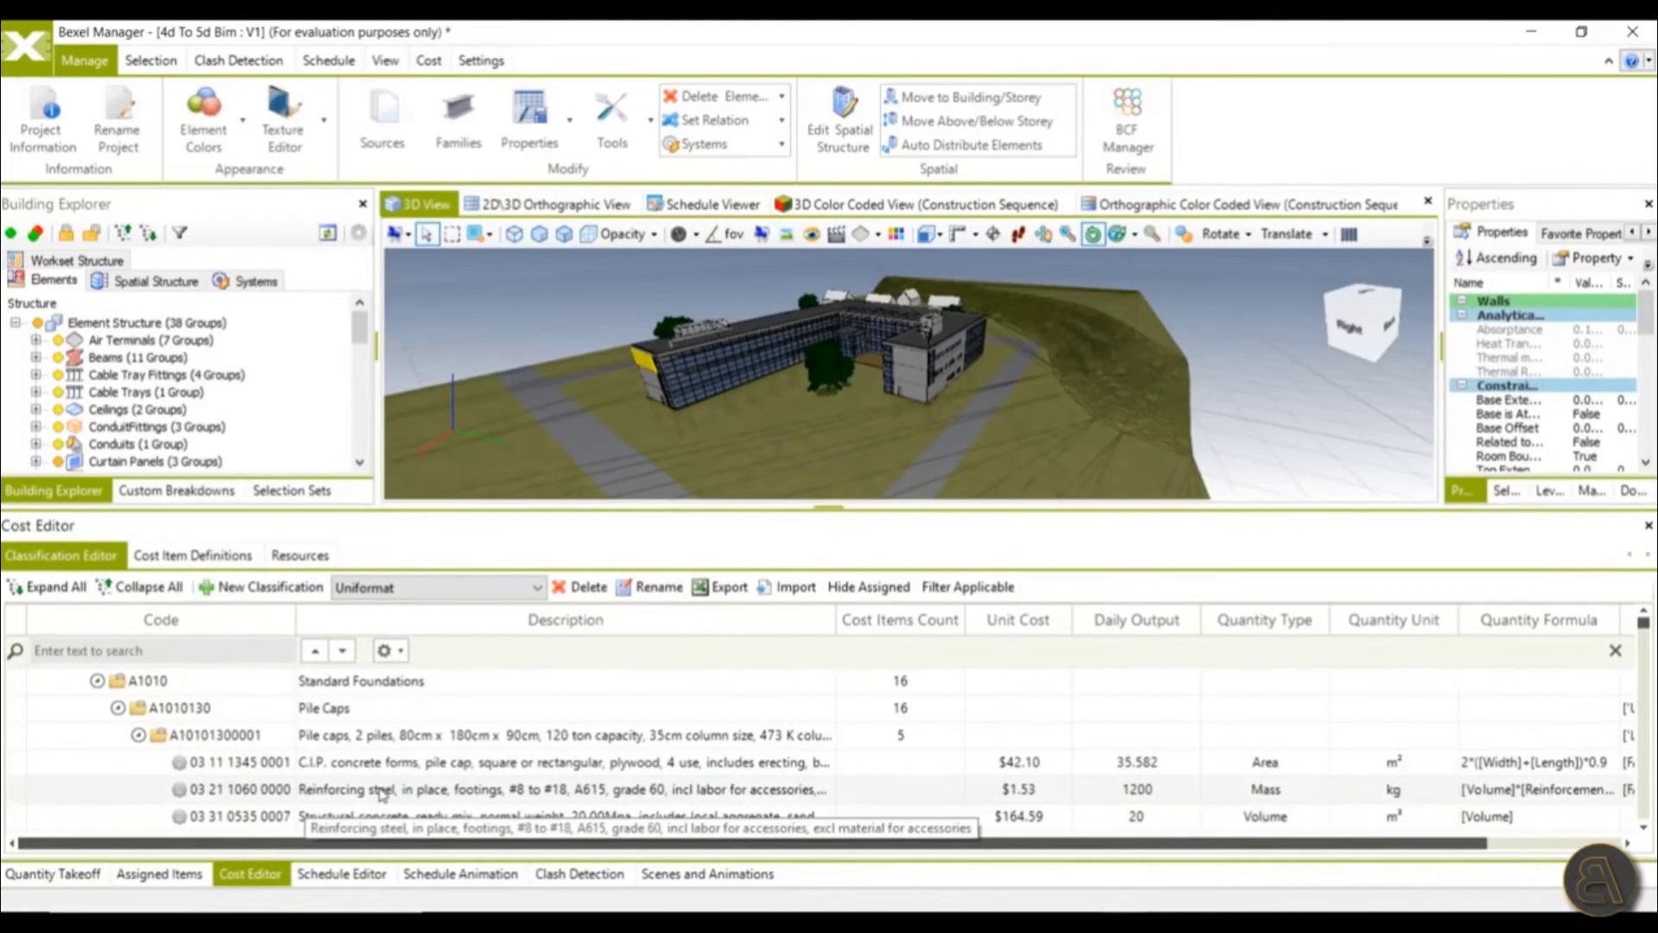
right_click(381, 795)
click(449, 640)
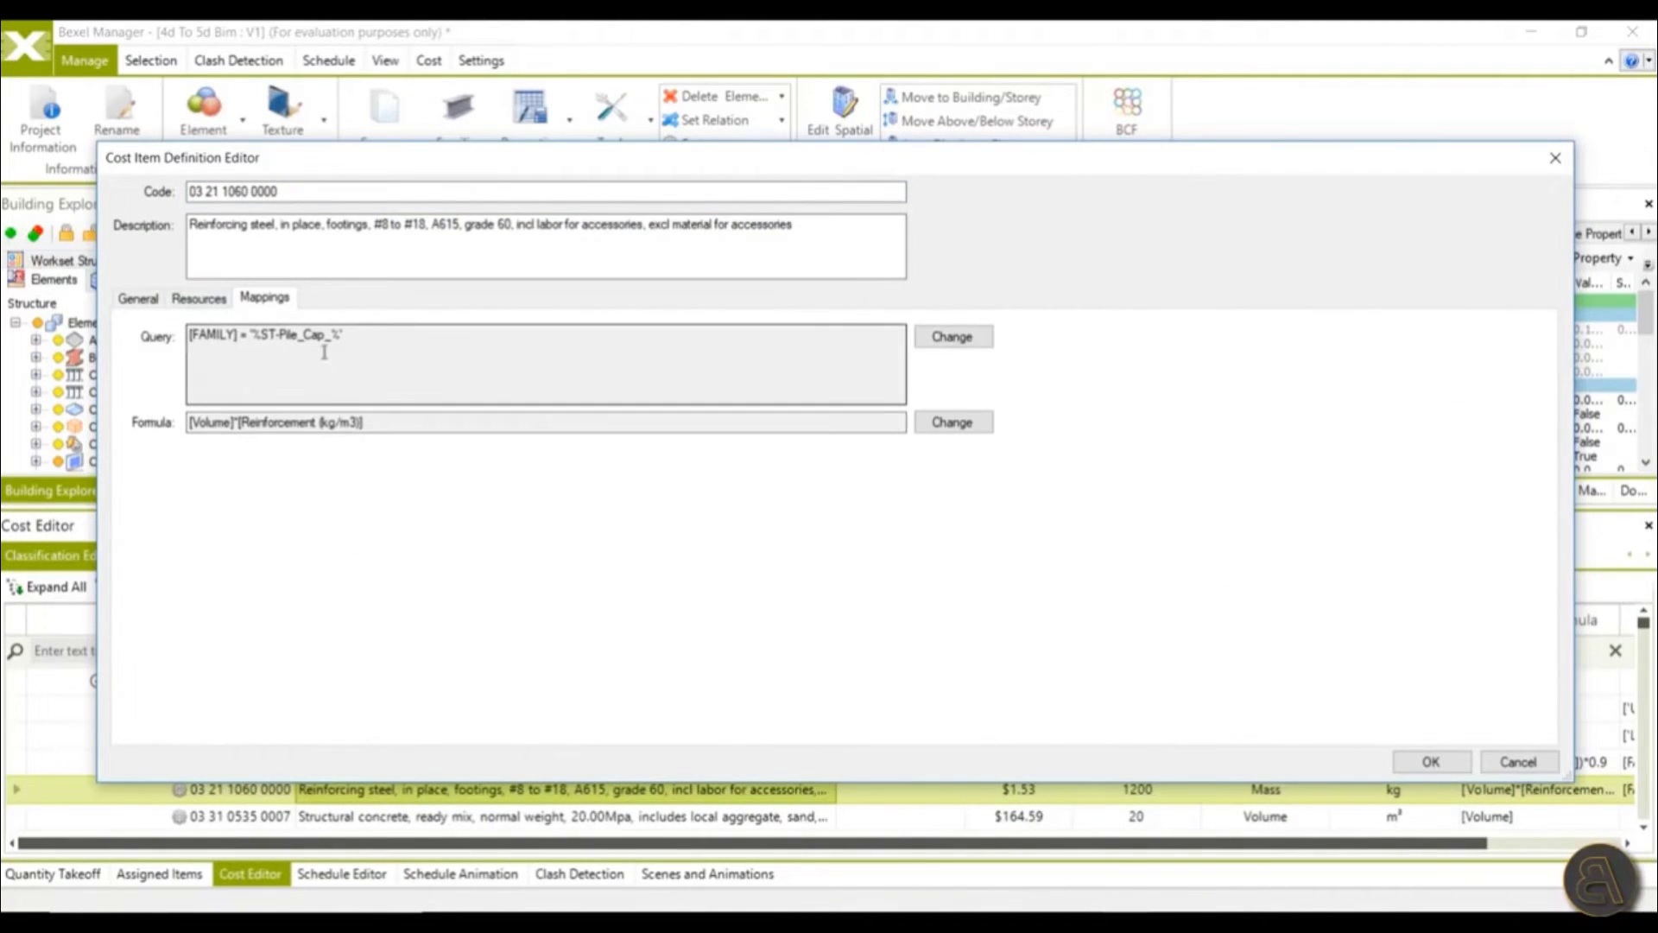
click(198, 298)
click(264, 296)
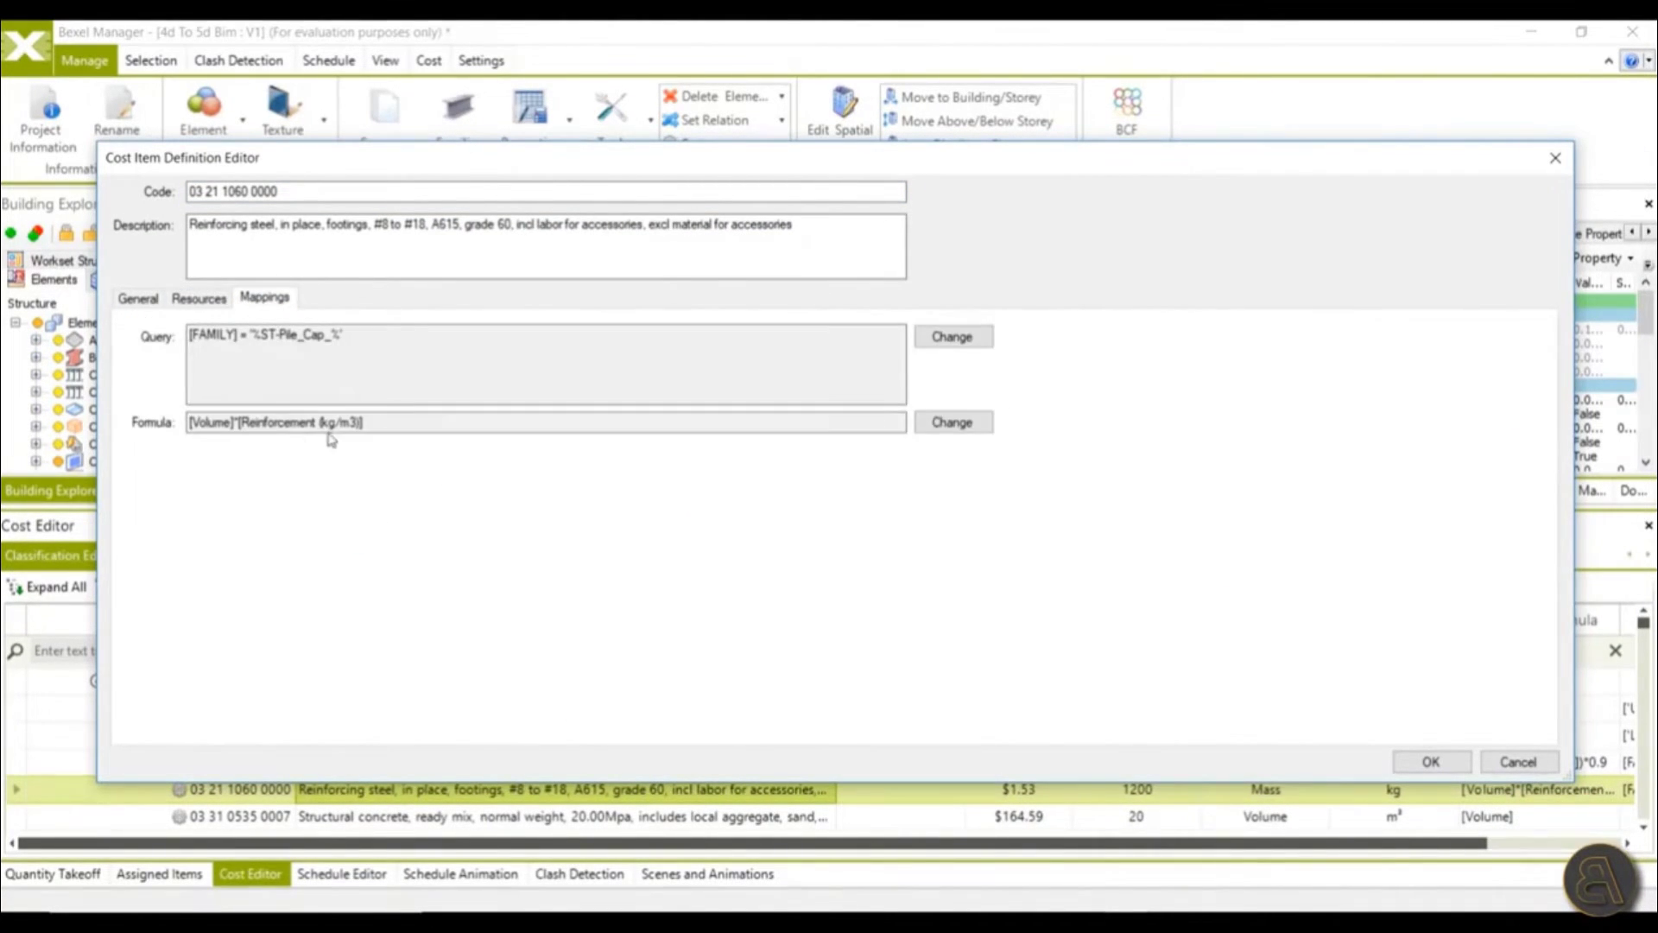
click(1520, 764)
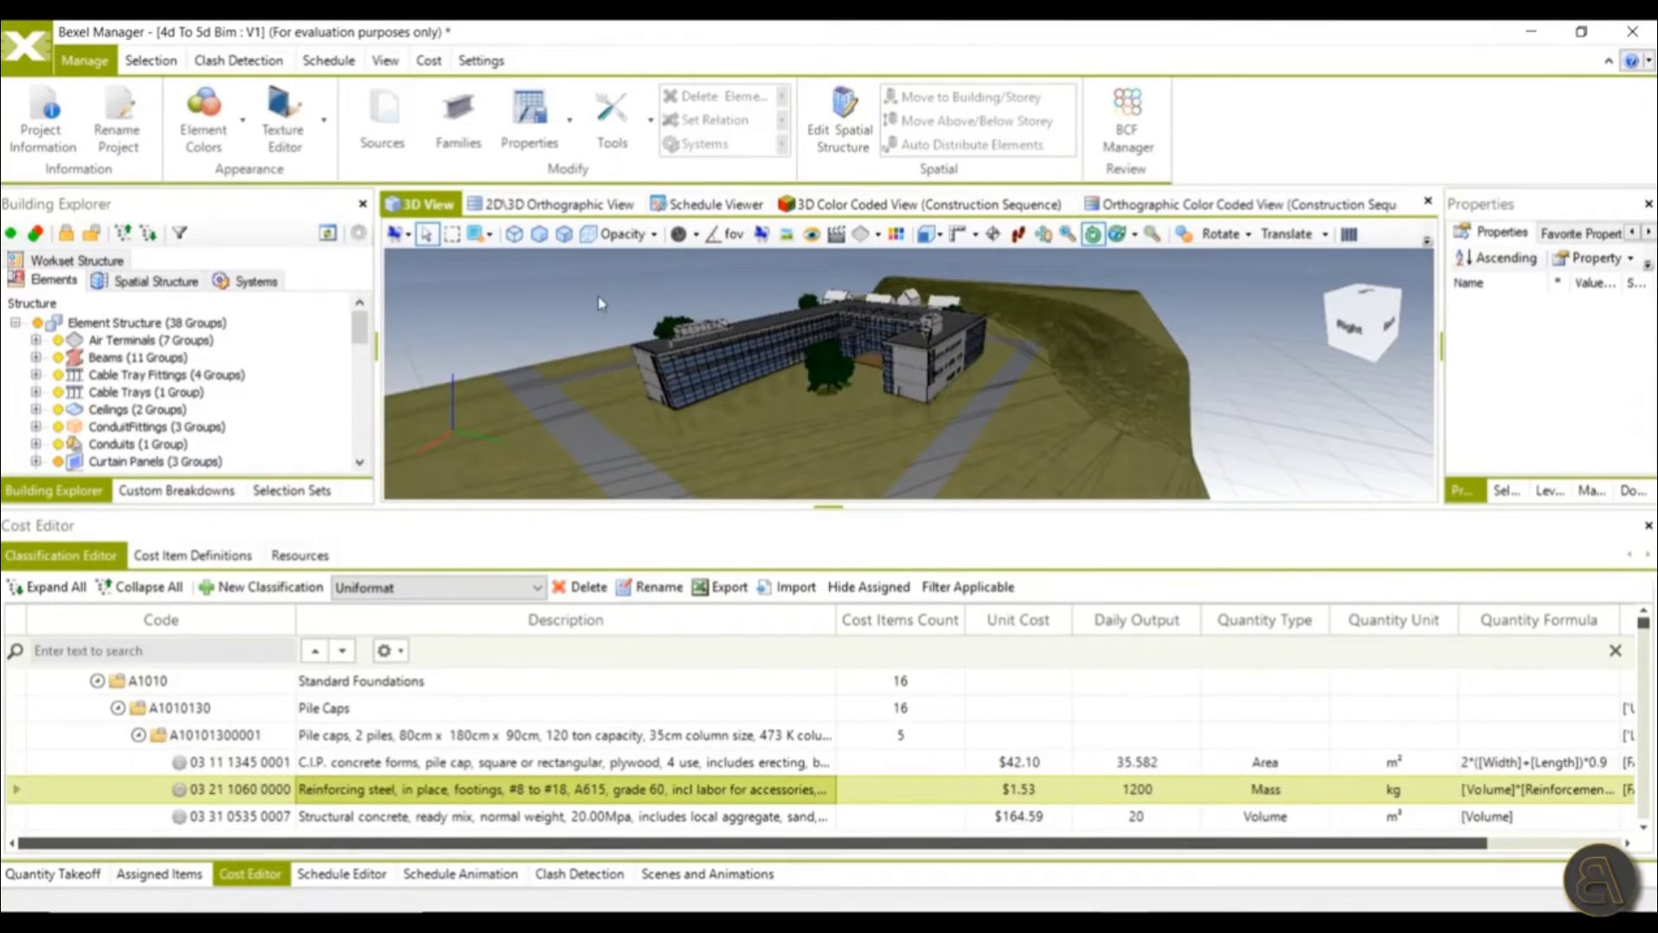
Step: Auto-assign the whole Uniformat classification to the model elements and show the assigned items
right_click(87, 688)
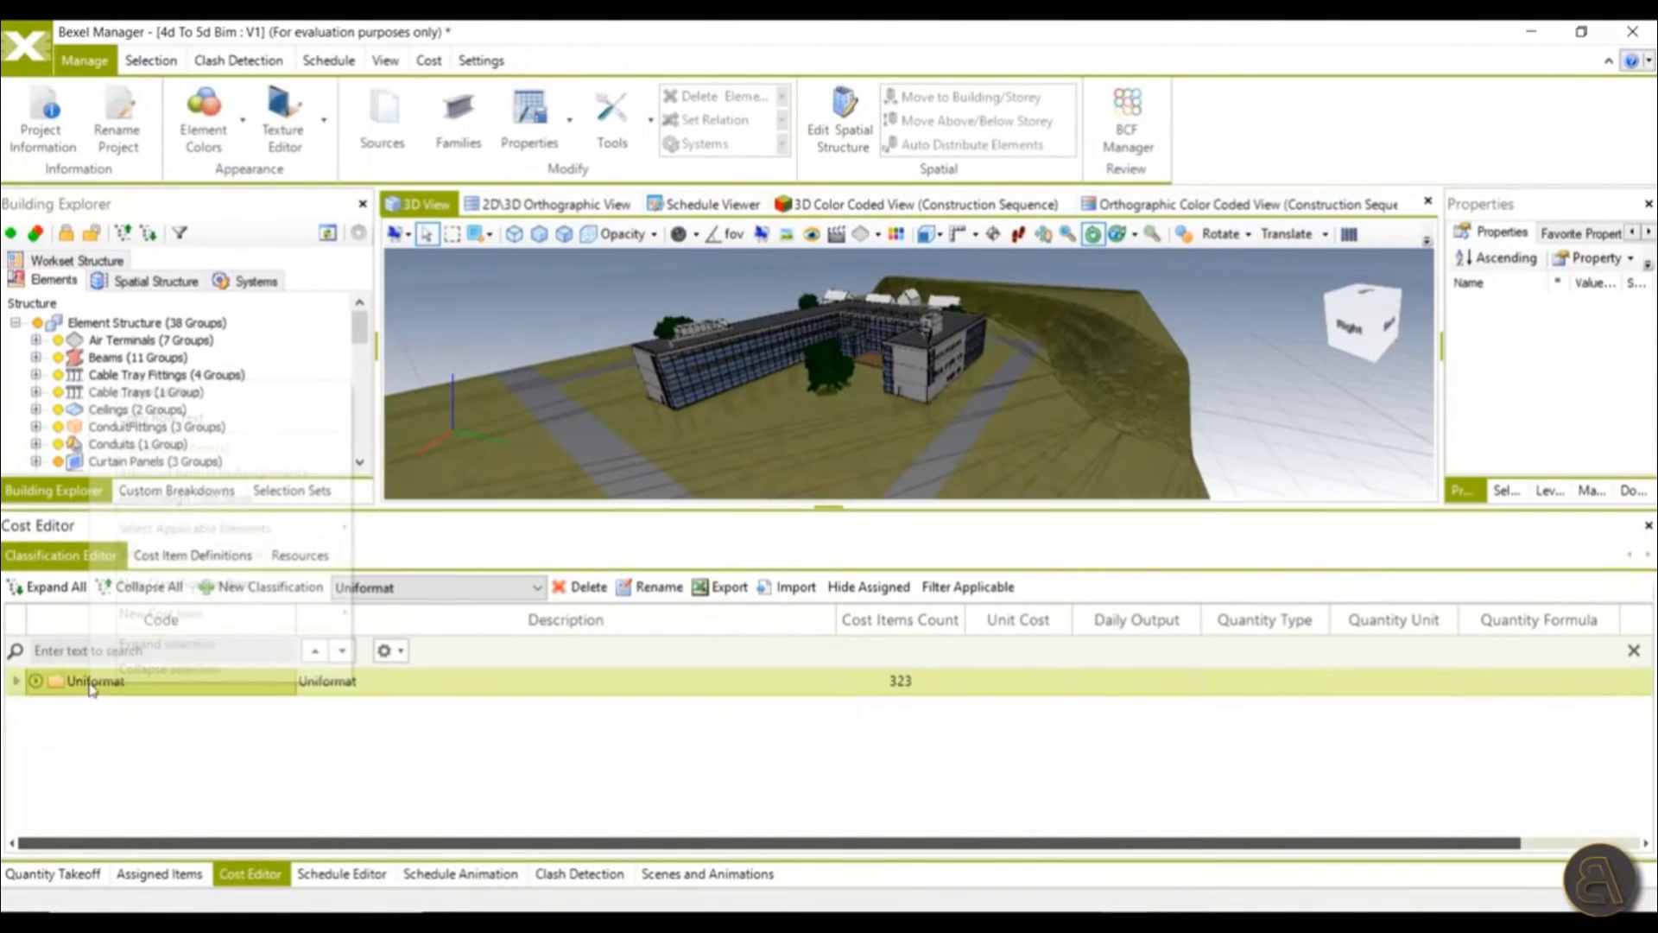
click(190, 505)
click(903, 548)
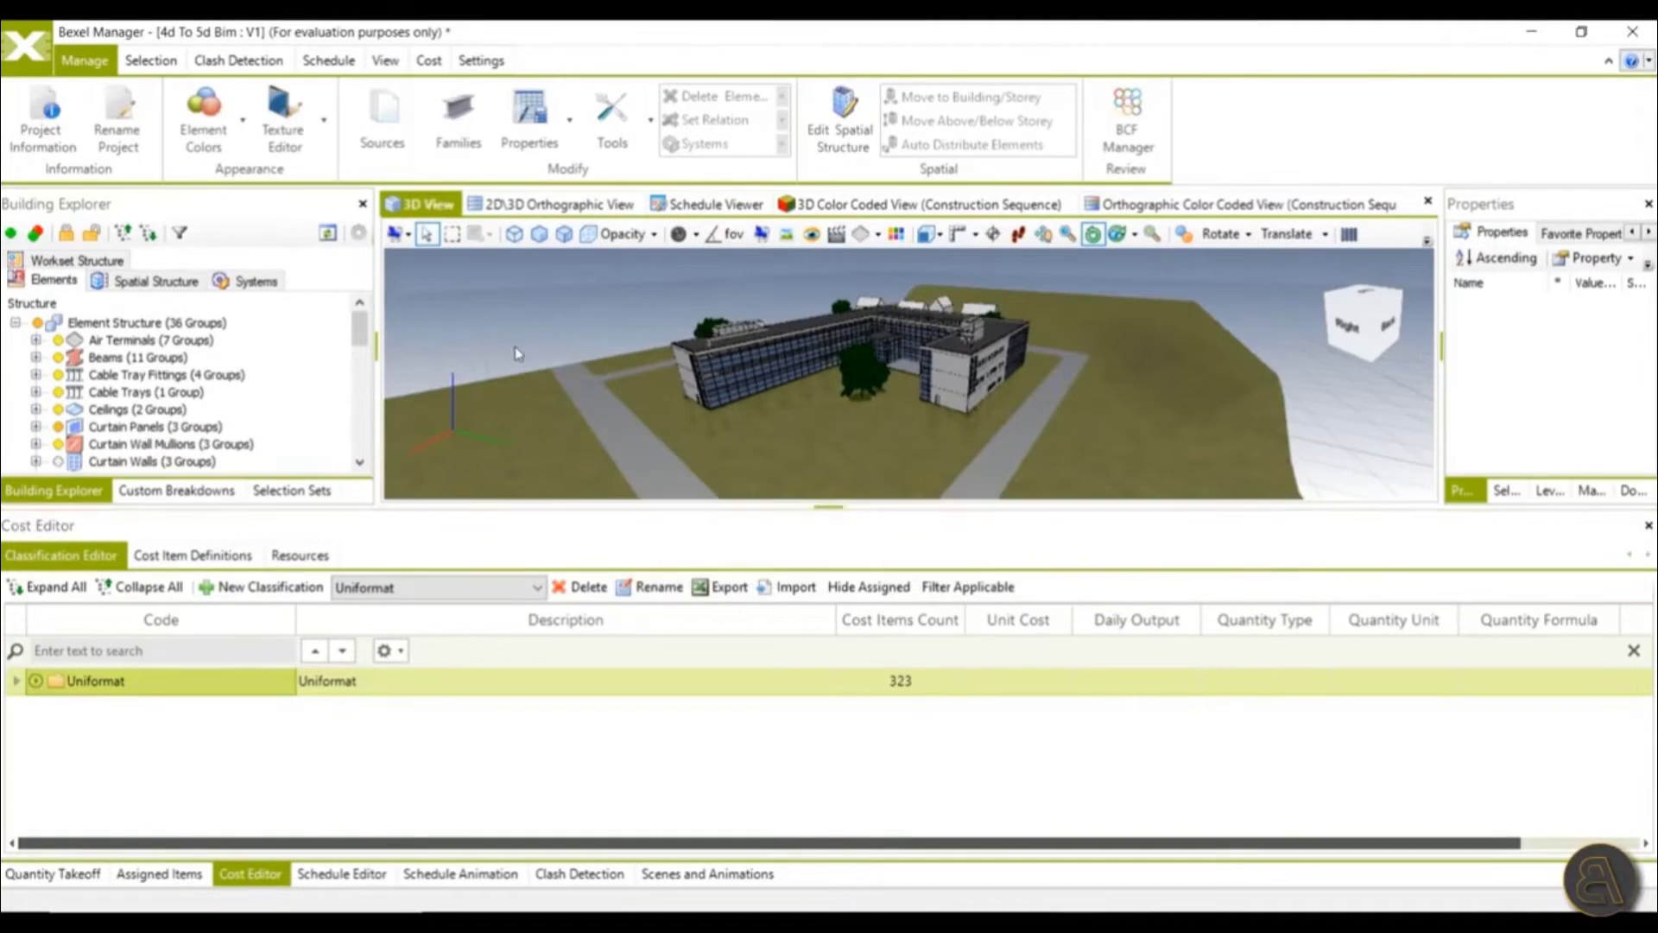
click(159, 873)
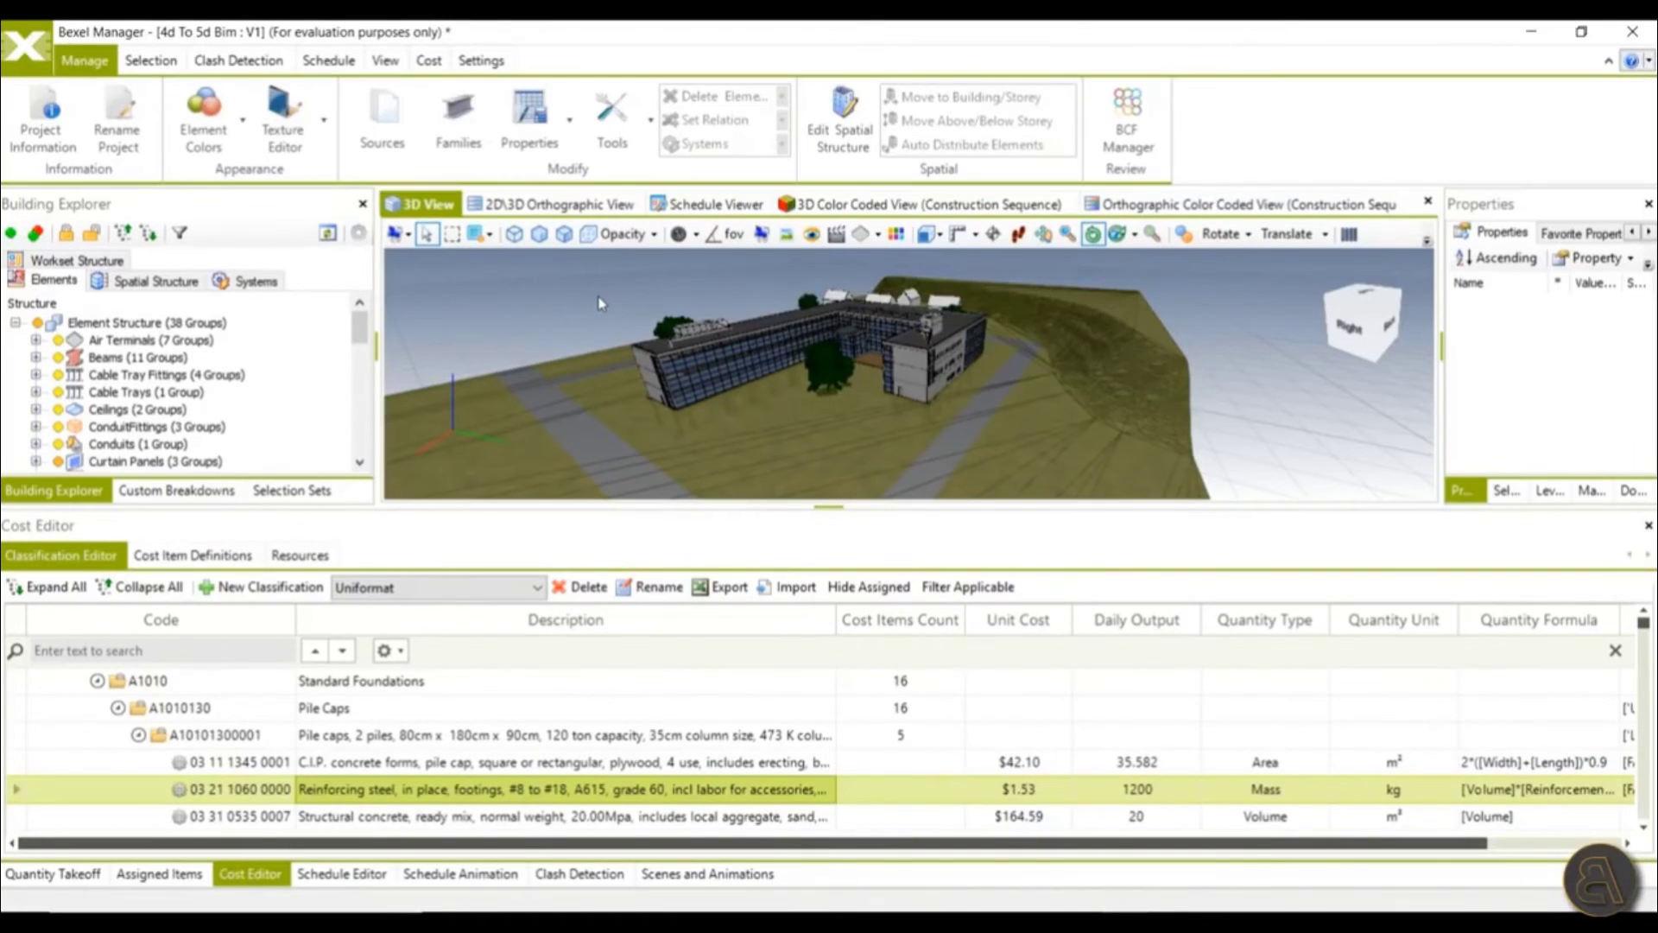
Step: Collapse the Uniformat classification, auto-assign it as a new cost version, and copy the unmatched cost item information to the clipboard
scroll(354, 753, up, 1)
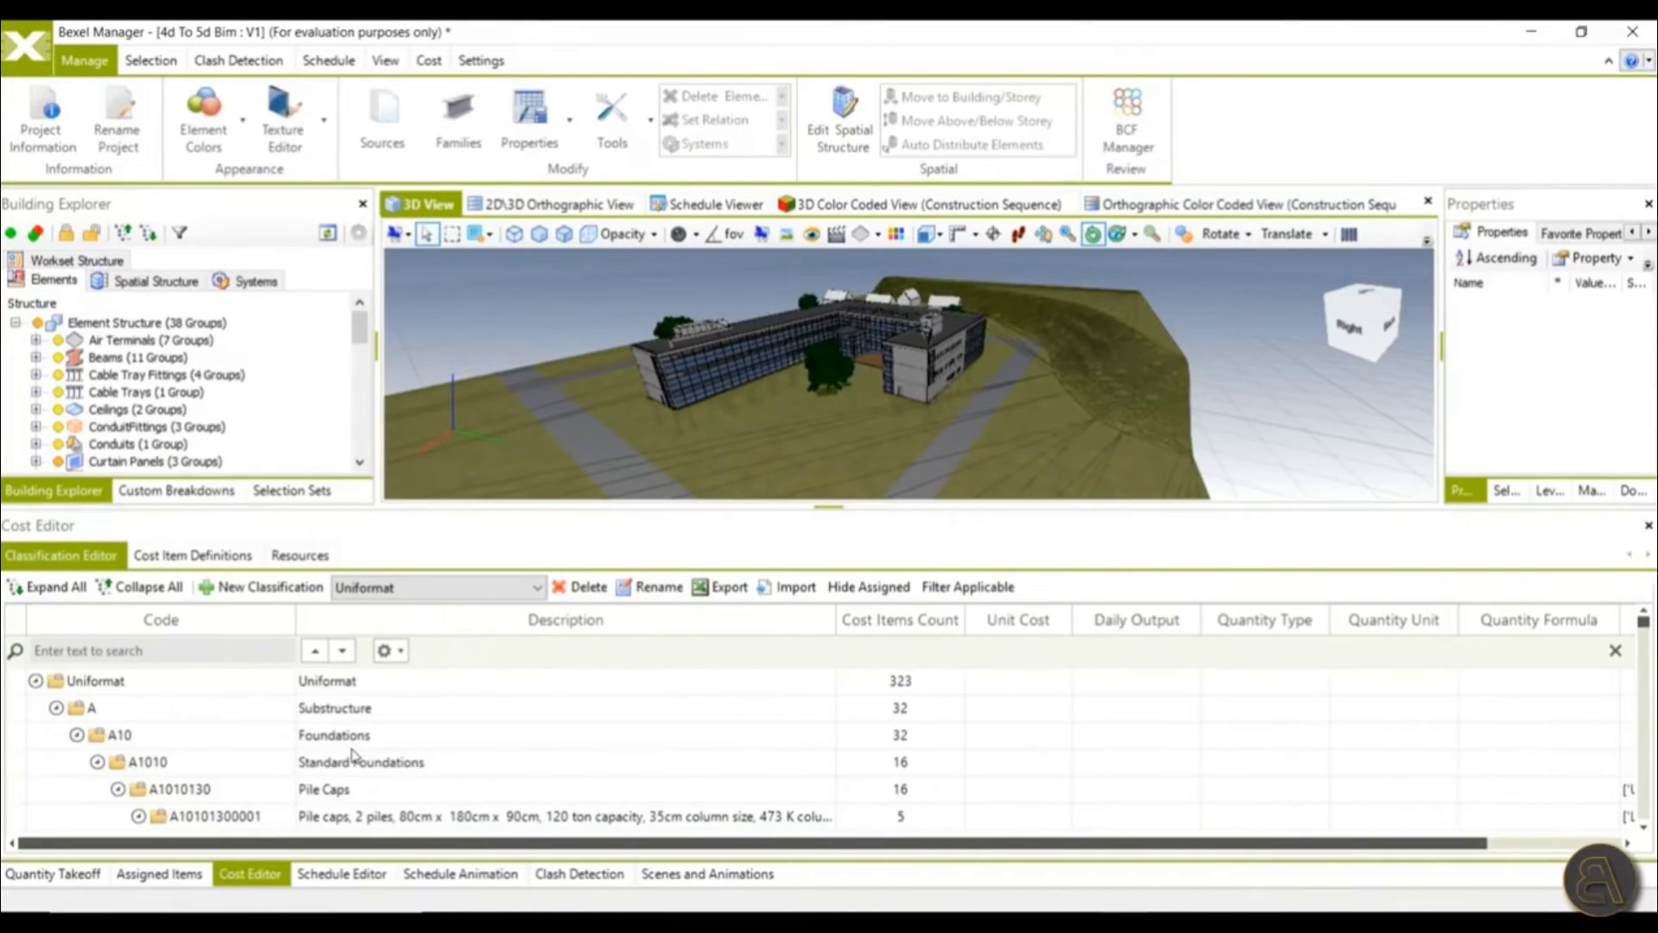
click(36, 682)
right_click(90, 683)
click(197, 499)
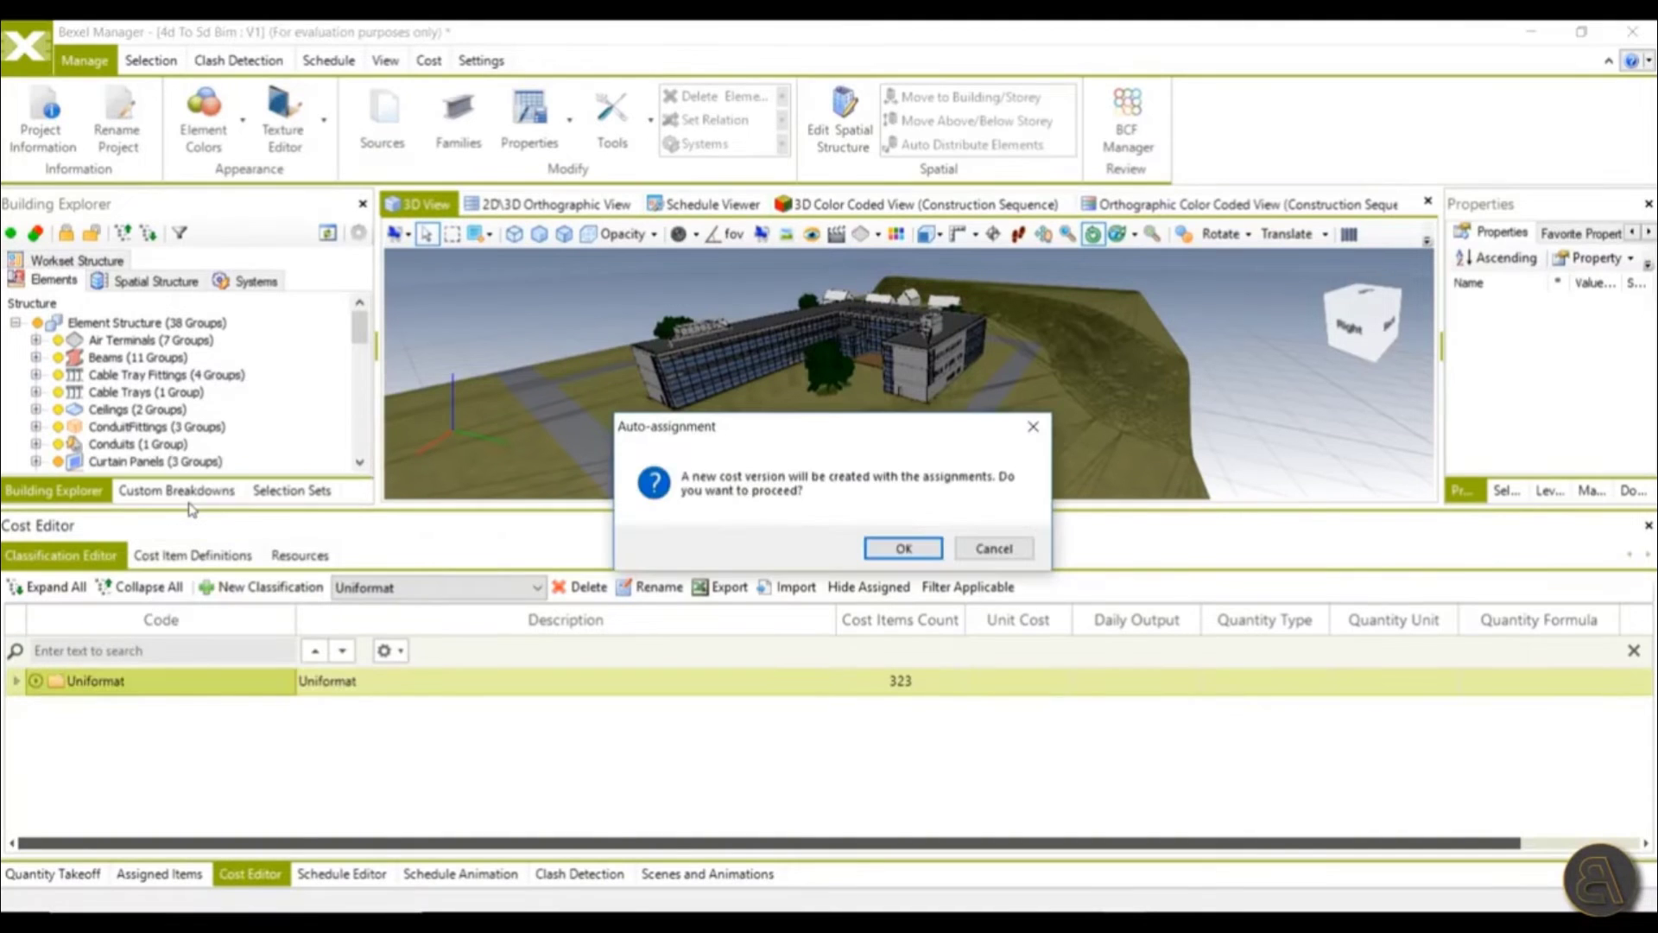
click(903, 548)
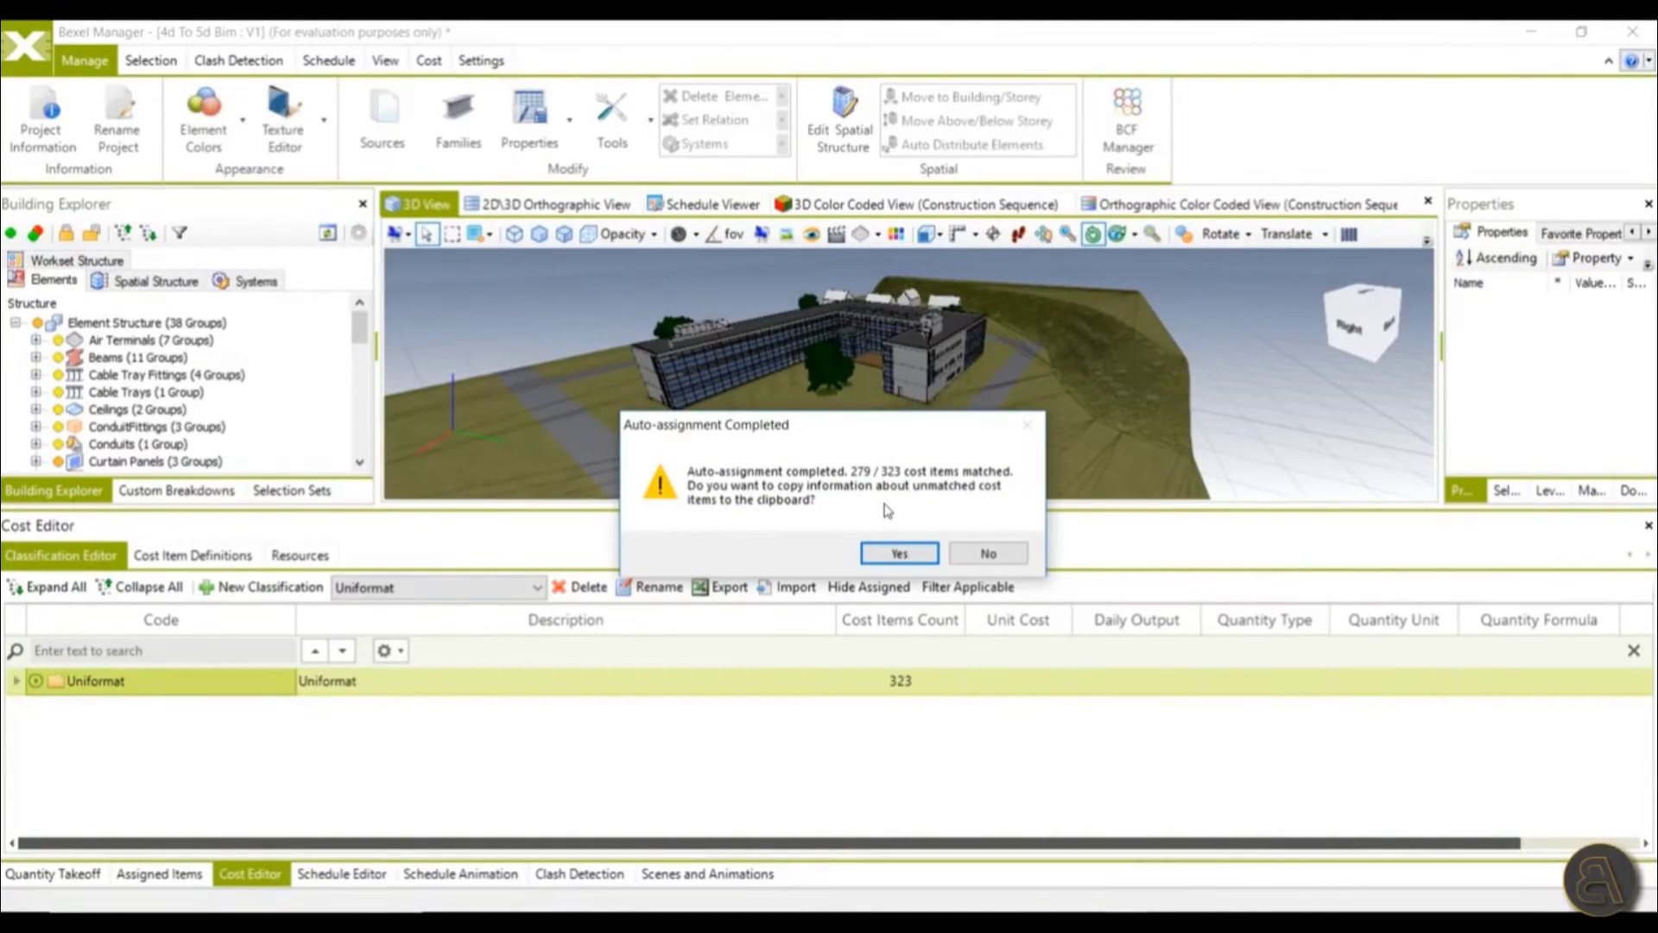
click(899, 553)
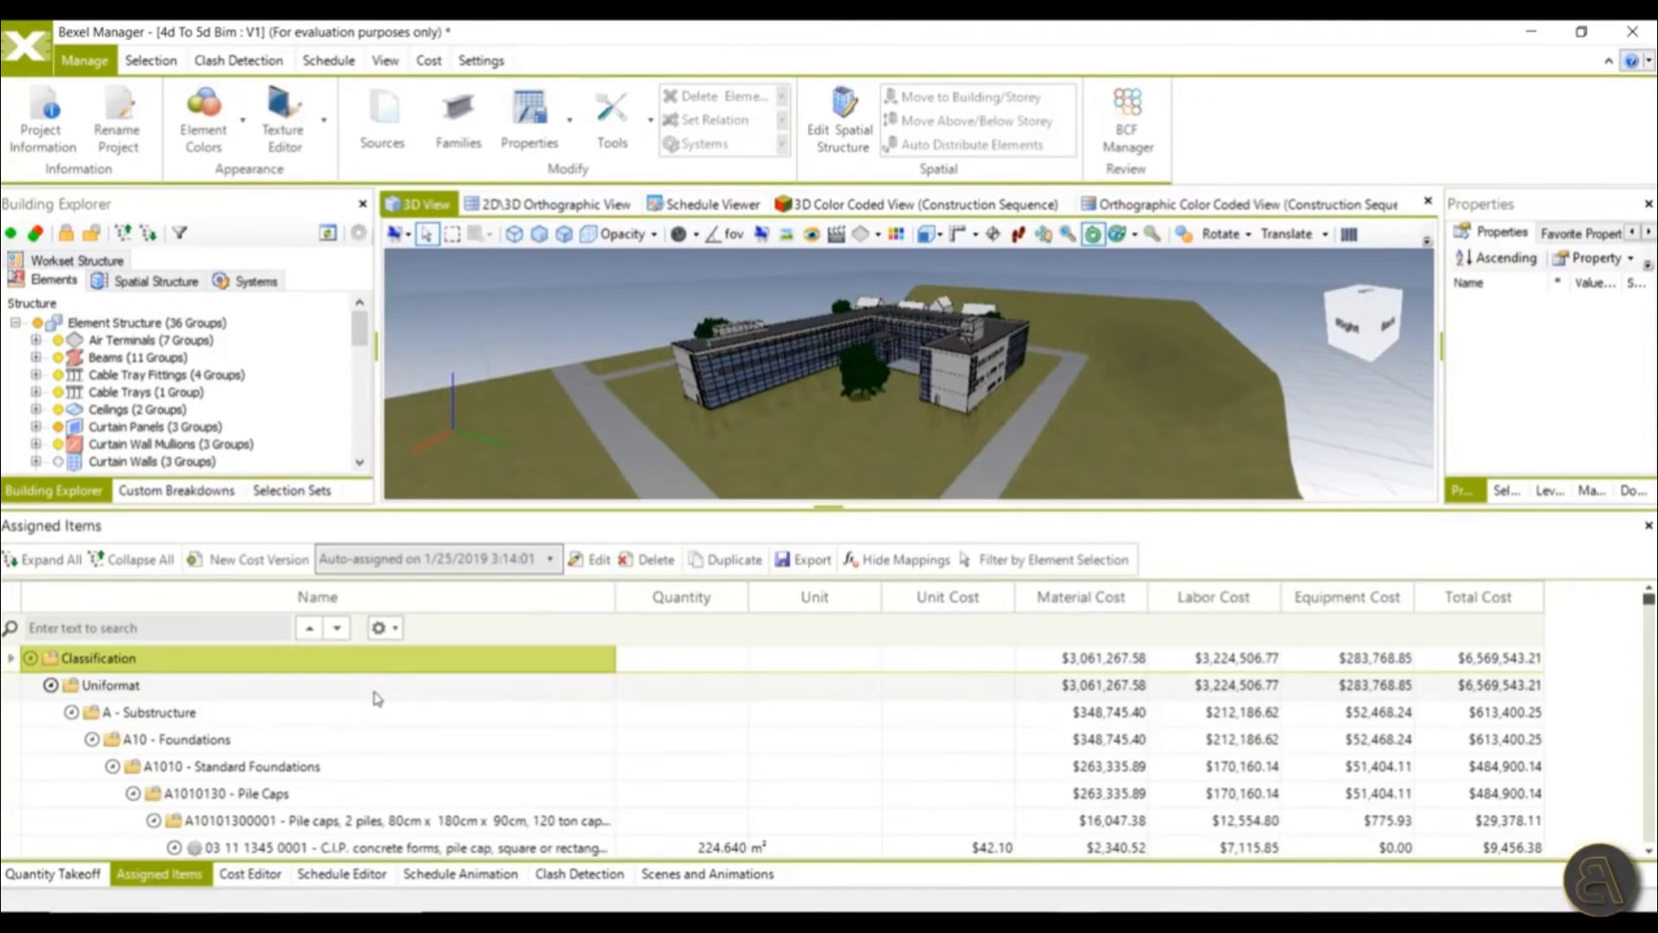
Step: Examine the quantities, formulas and costs of the assigned Uniformat items, and switch to the Masterformat auto-assigned cost version
scroll(334, 758, down, 5)
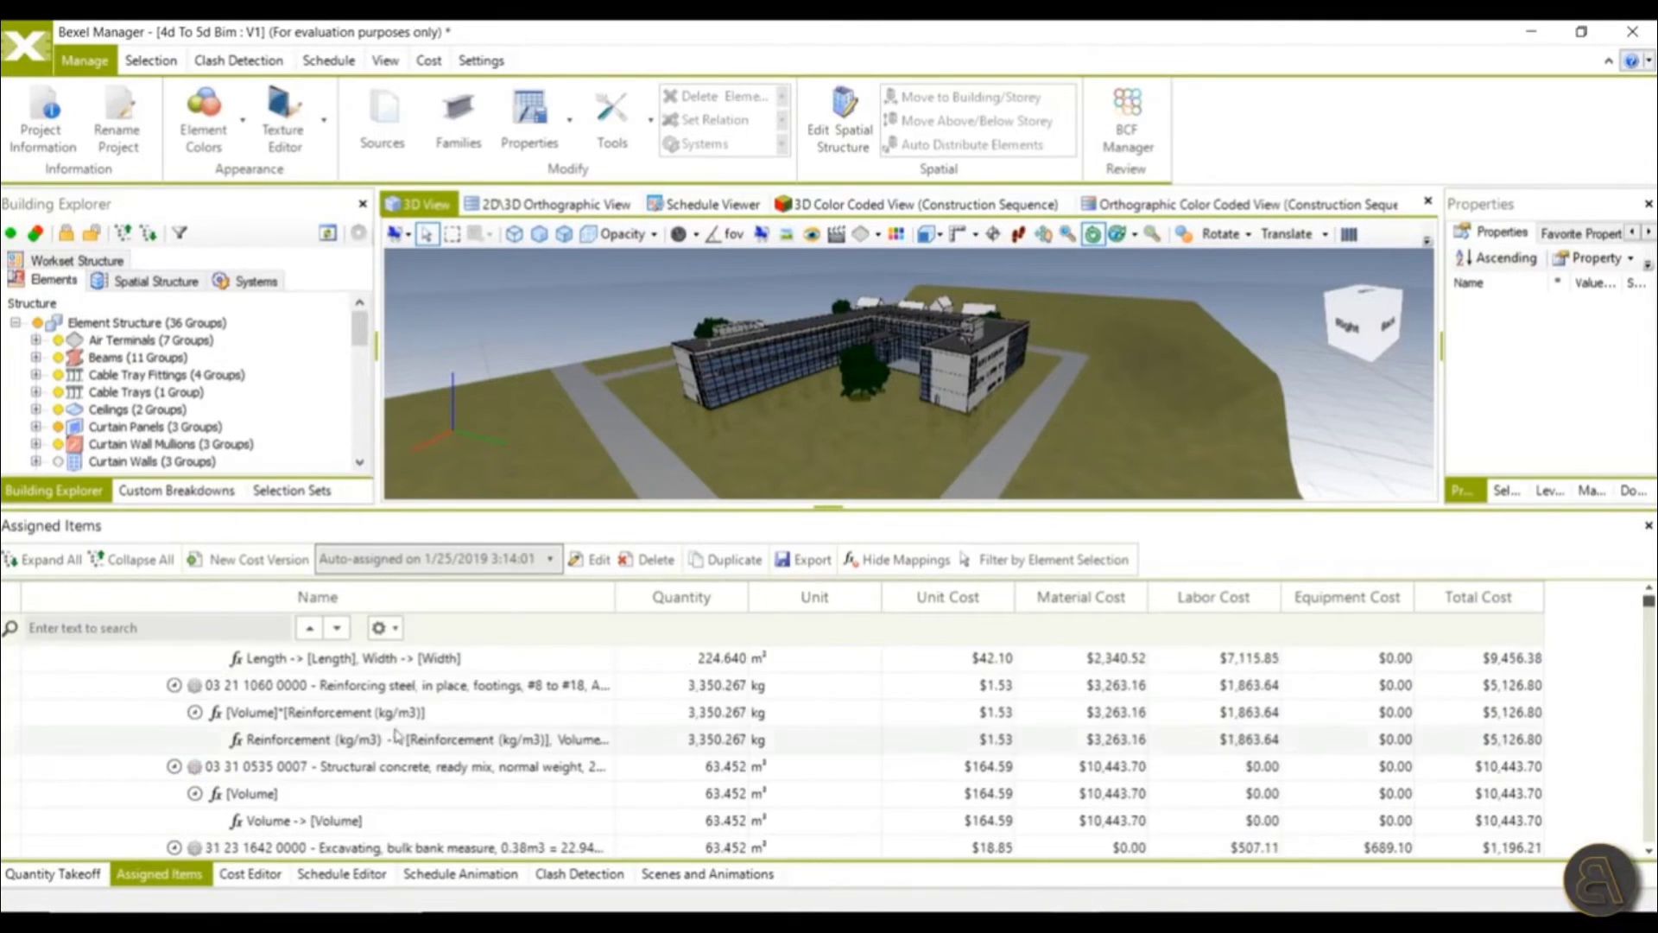
scroll(351, 758, up, 5)
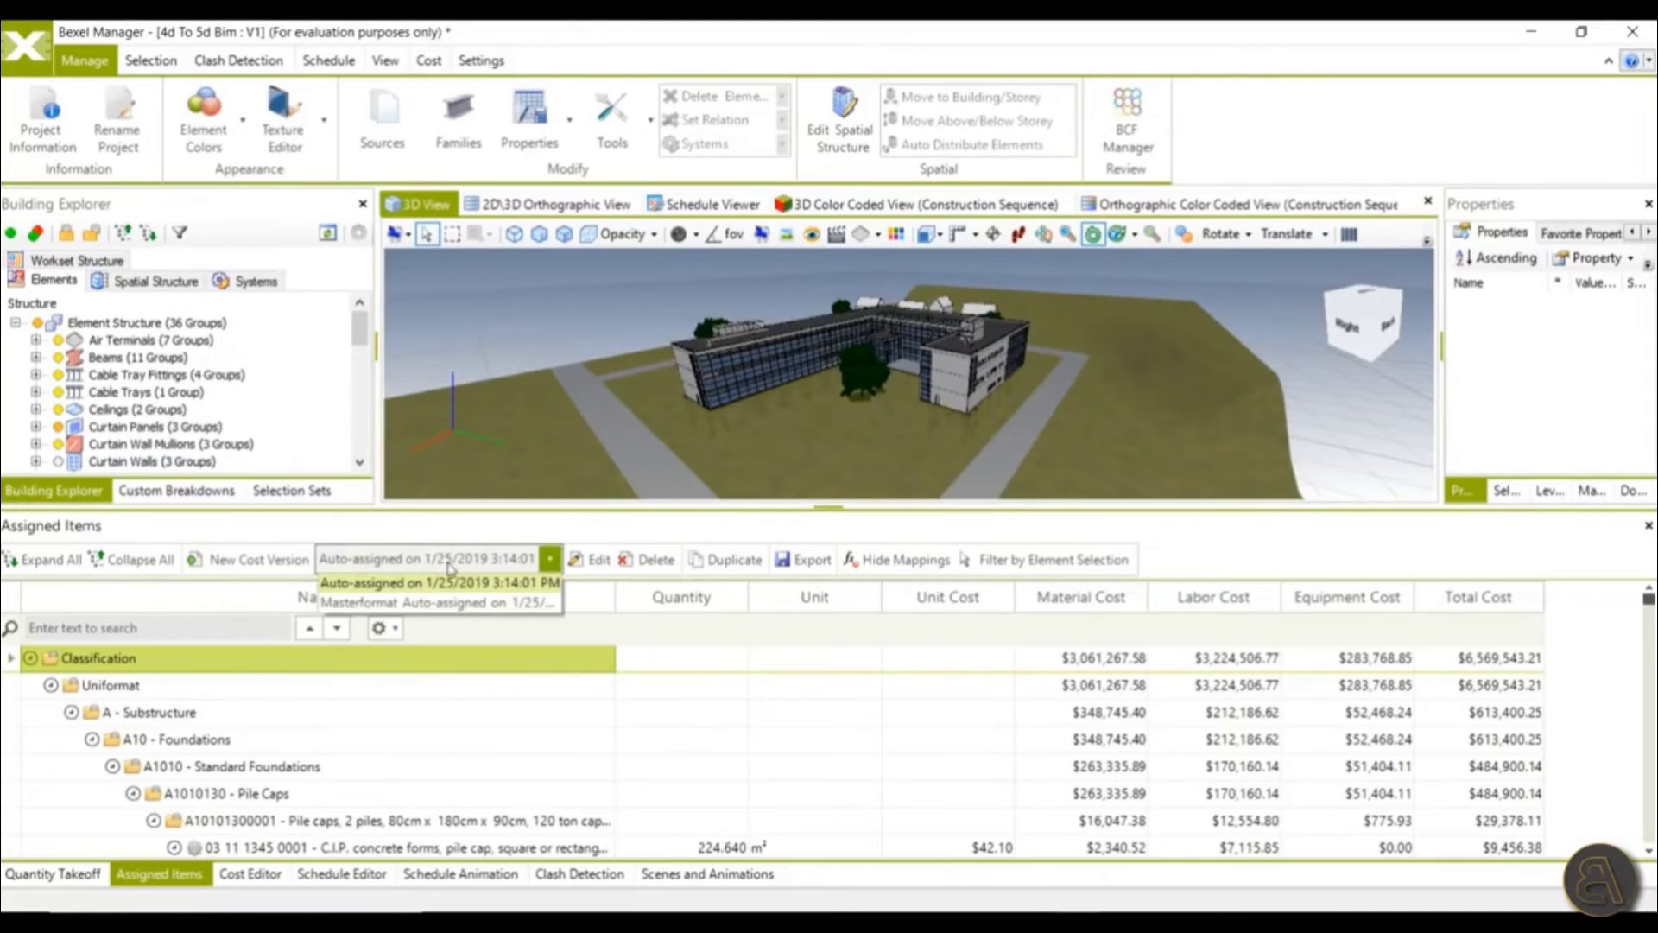
click(349, 604)
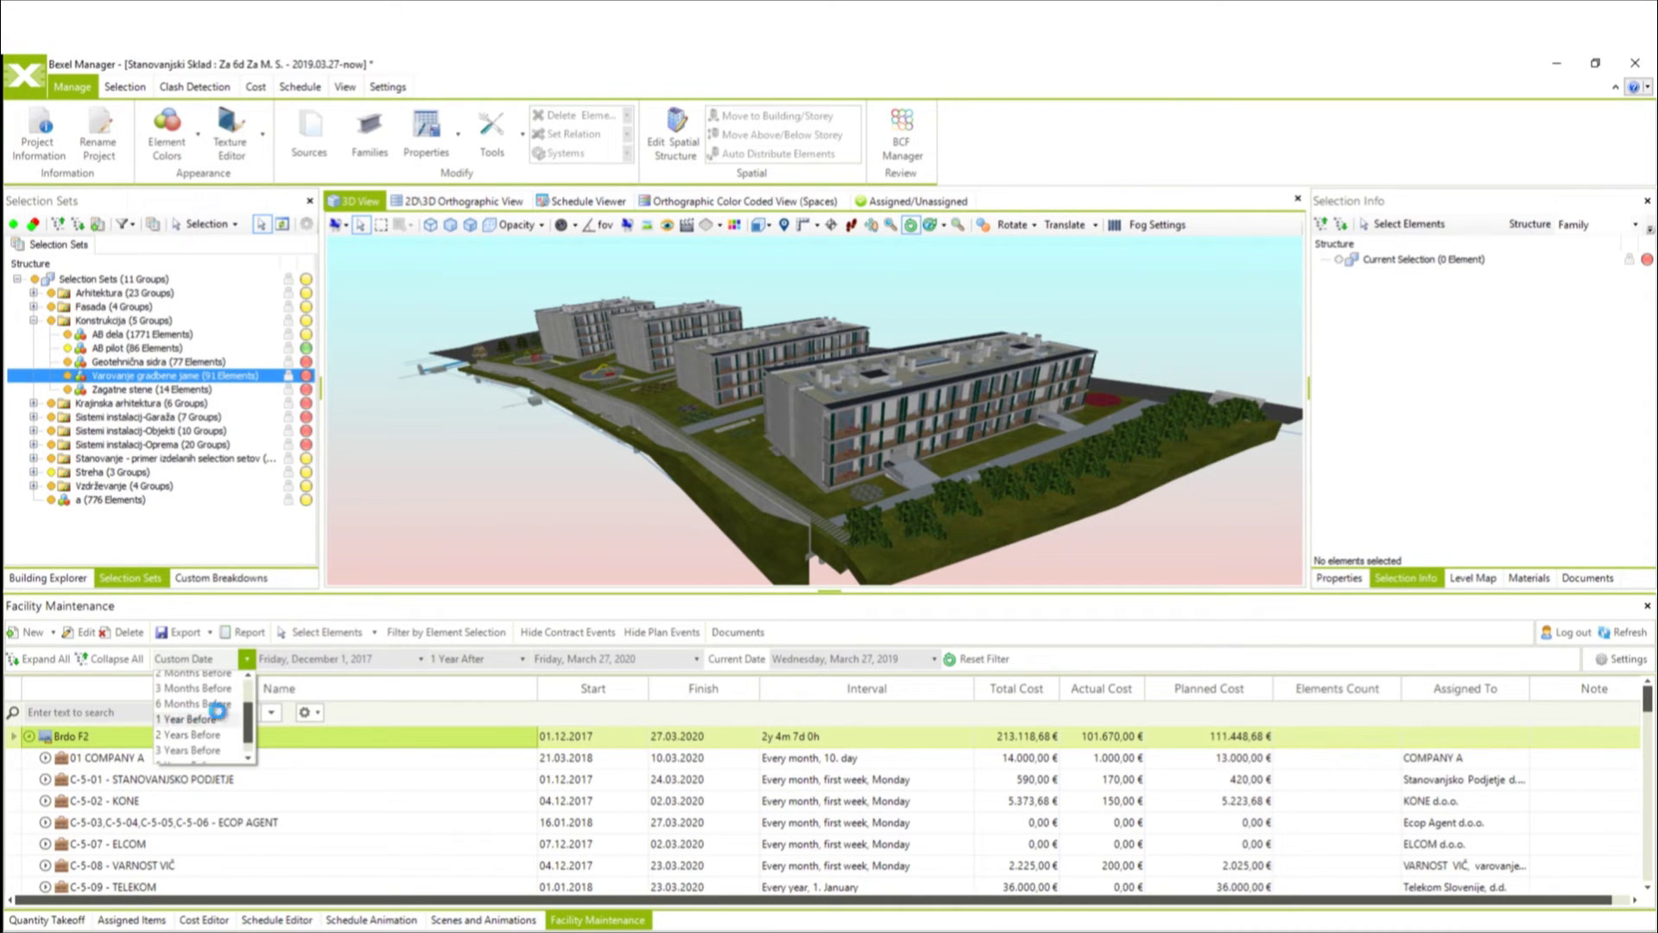
Step: Set the Facility Maintenance filter's end date to March 28, 2020, and inspect the recurring lawn-mowing events under contract 01 COMPANY A
click(697, 660)
click(731, 803)
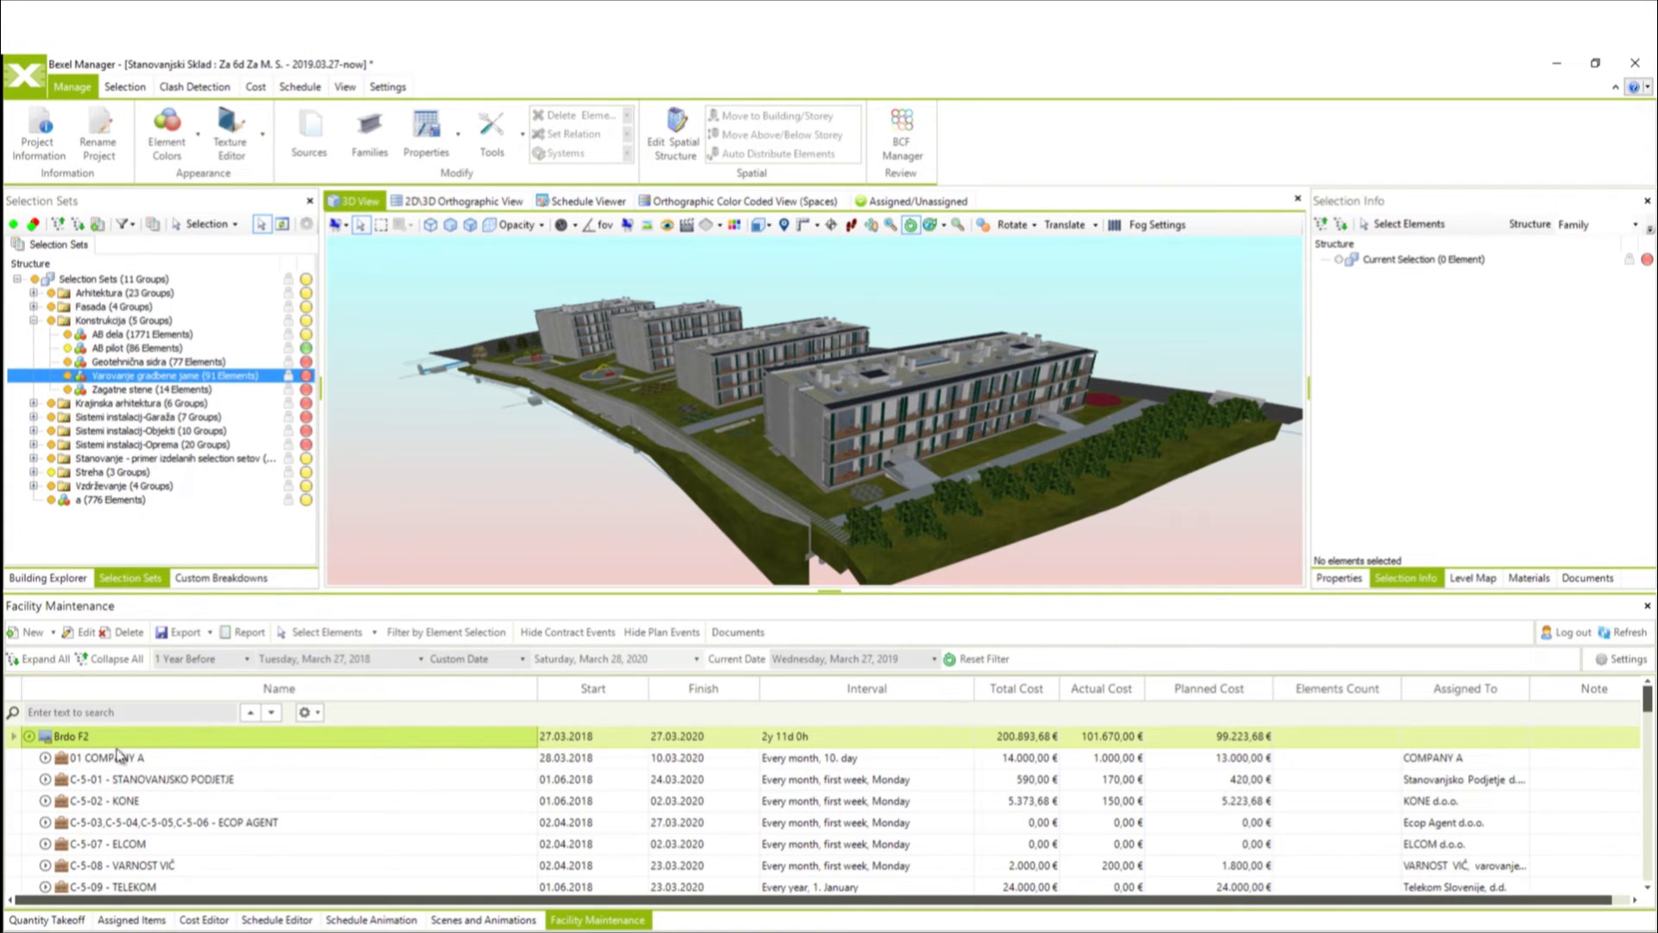
click(62, 781)
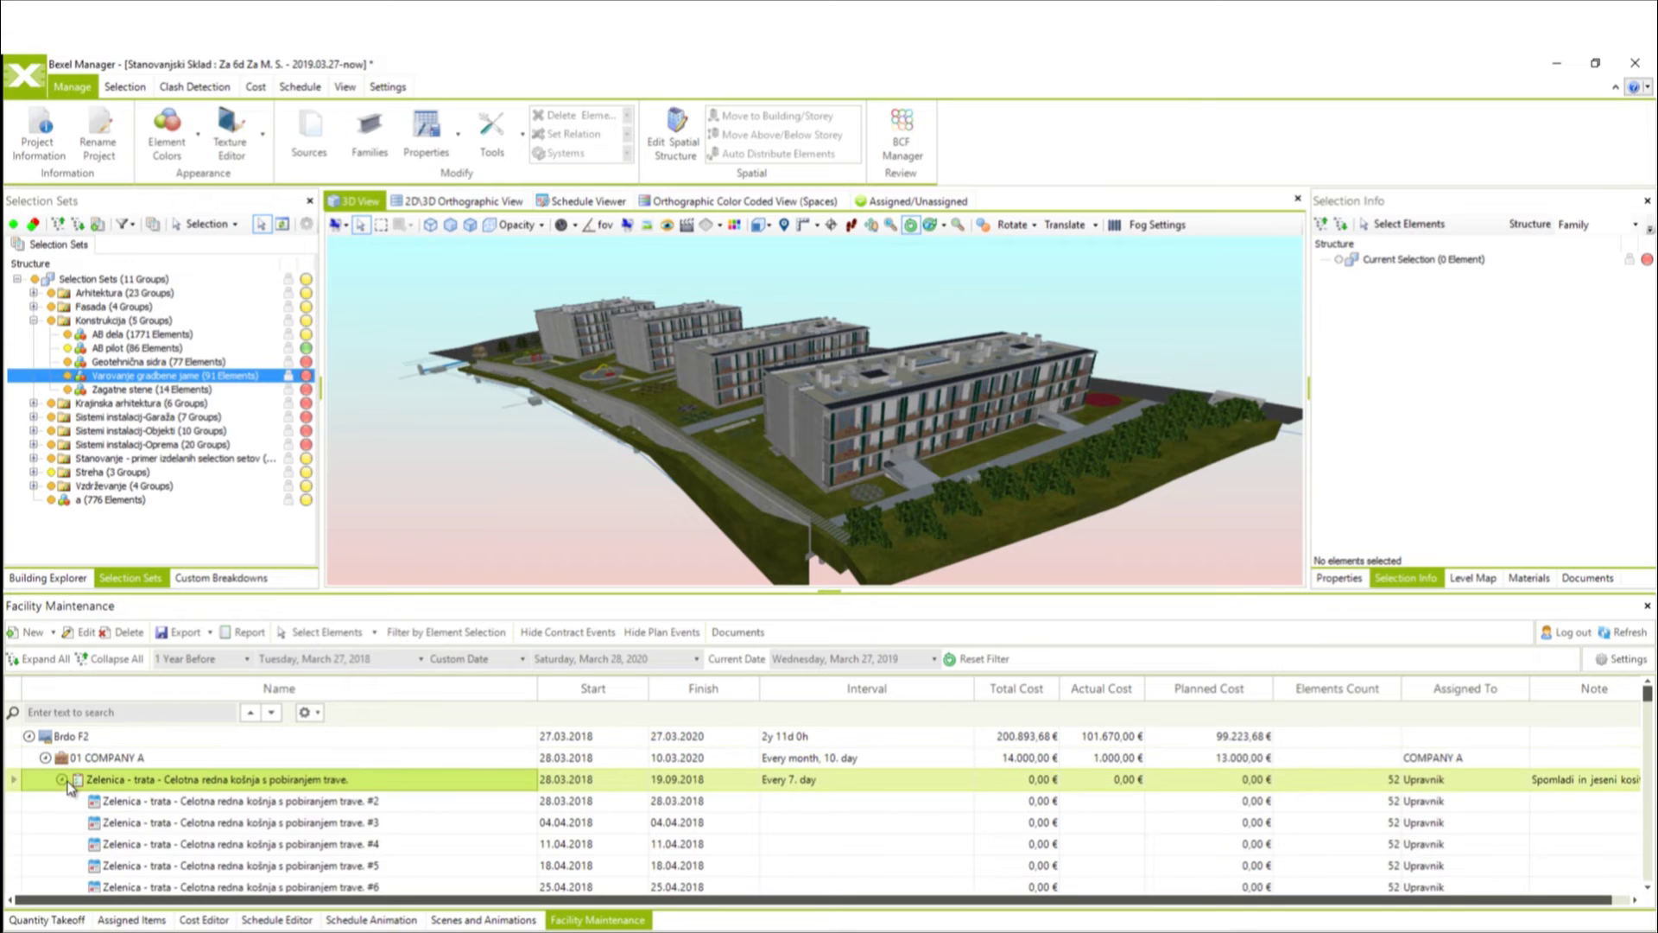
click(47, 759)
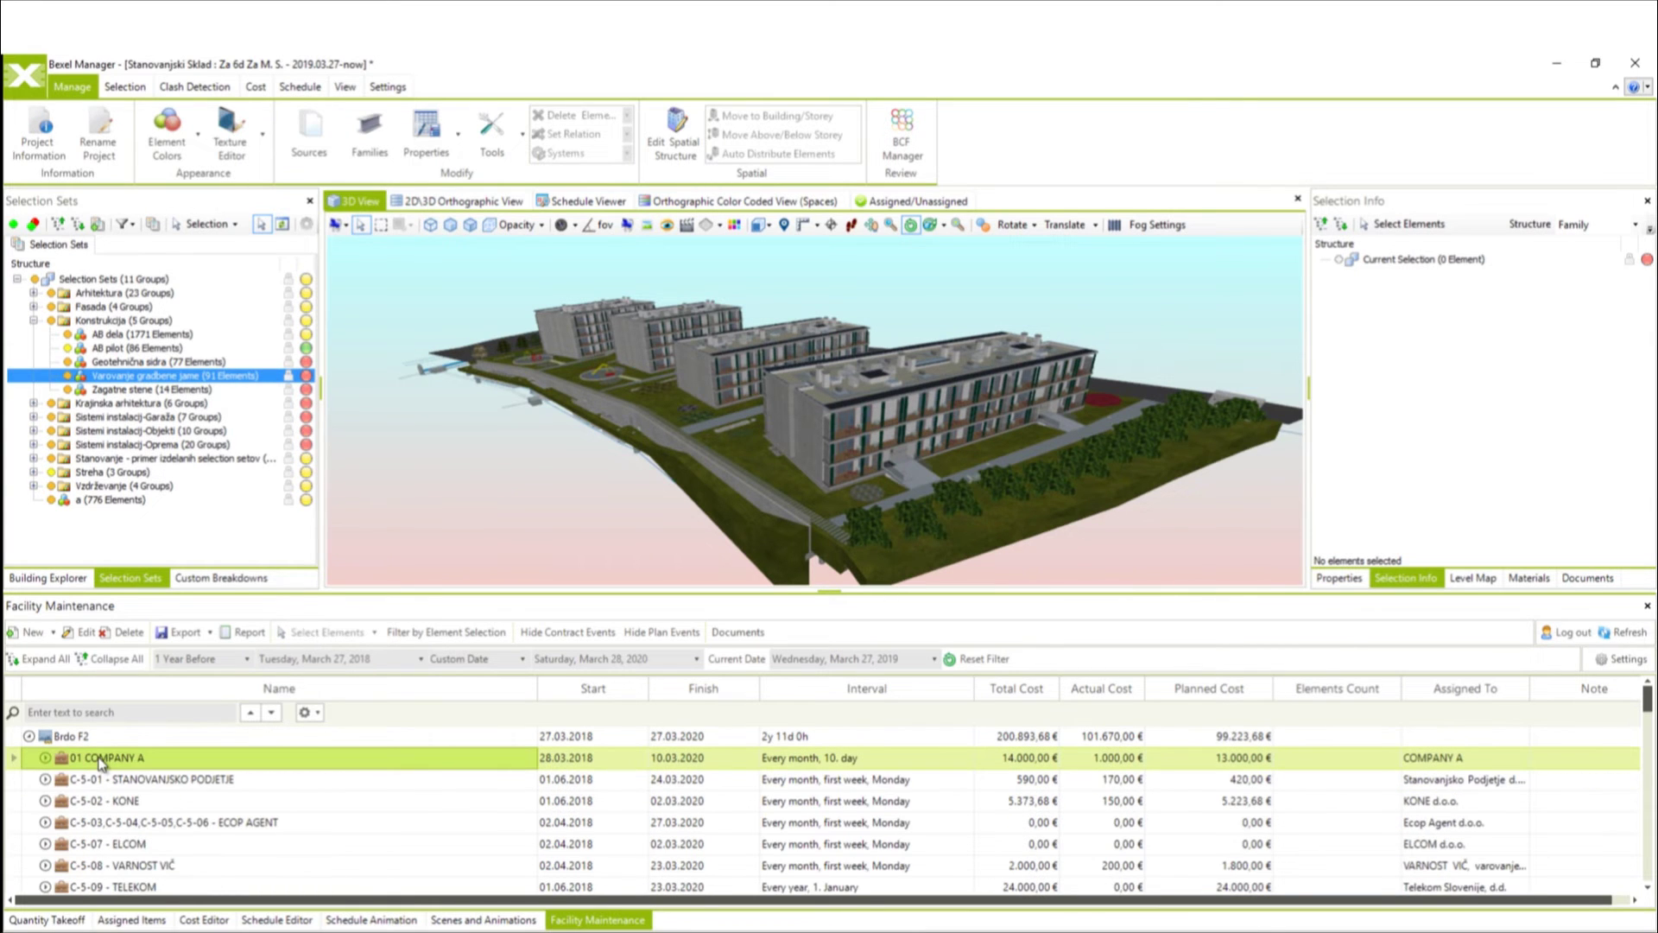
Step: Open contract 01 COMPANY A for editing and examine its calendar, start date, finish date and recurrence type options
right_click(102, 762)
click(173, 581)
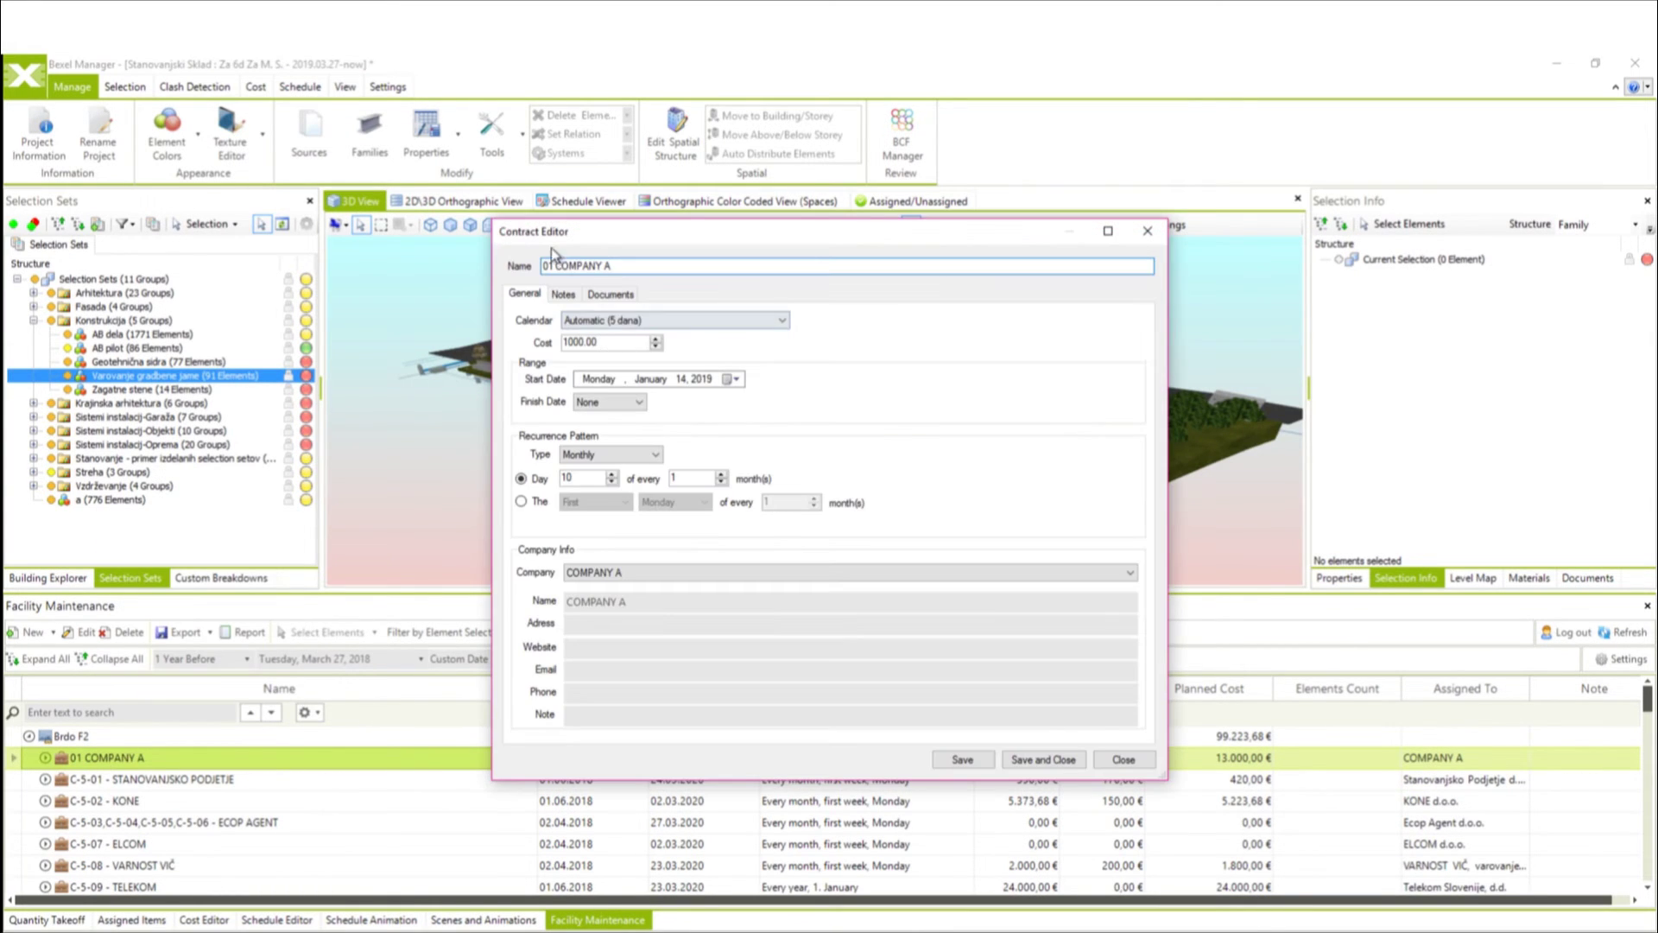
click(770, 324)
click(640, 356)
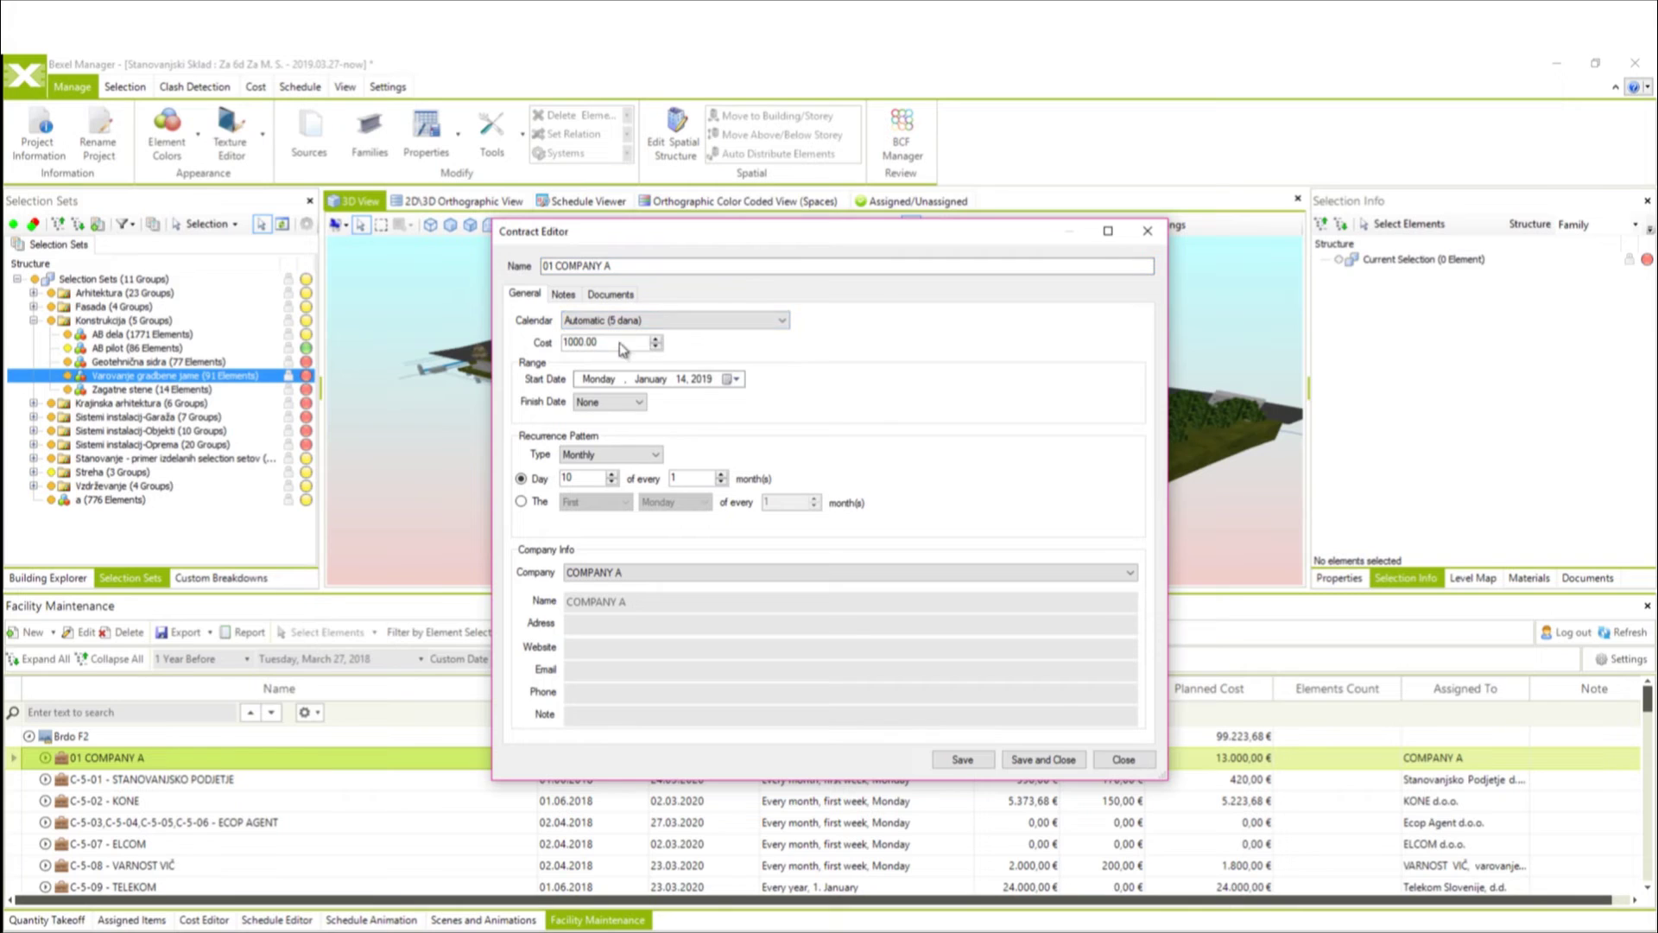
click(736, 381)
click(739, 383)
click(609, 402)
click(605, 414)
click(652, 455)
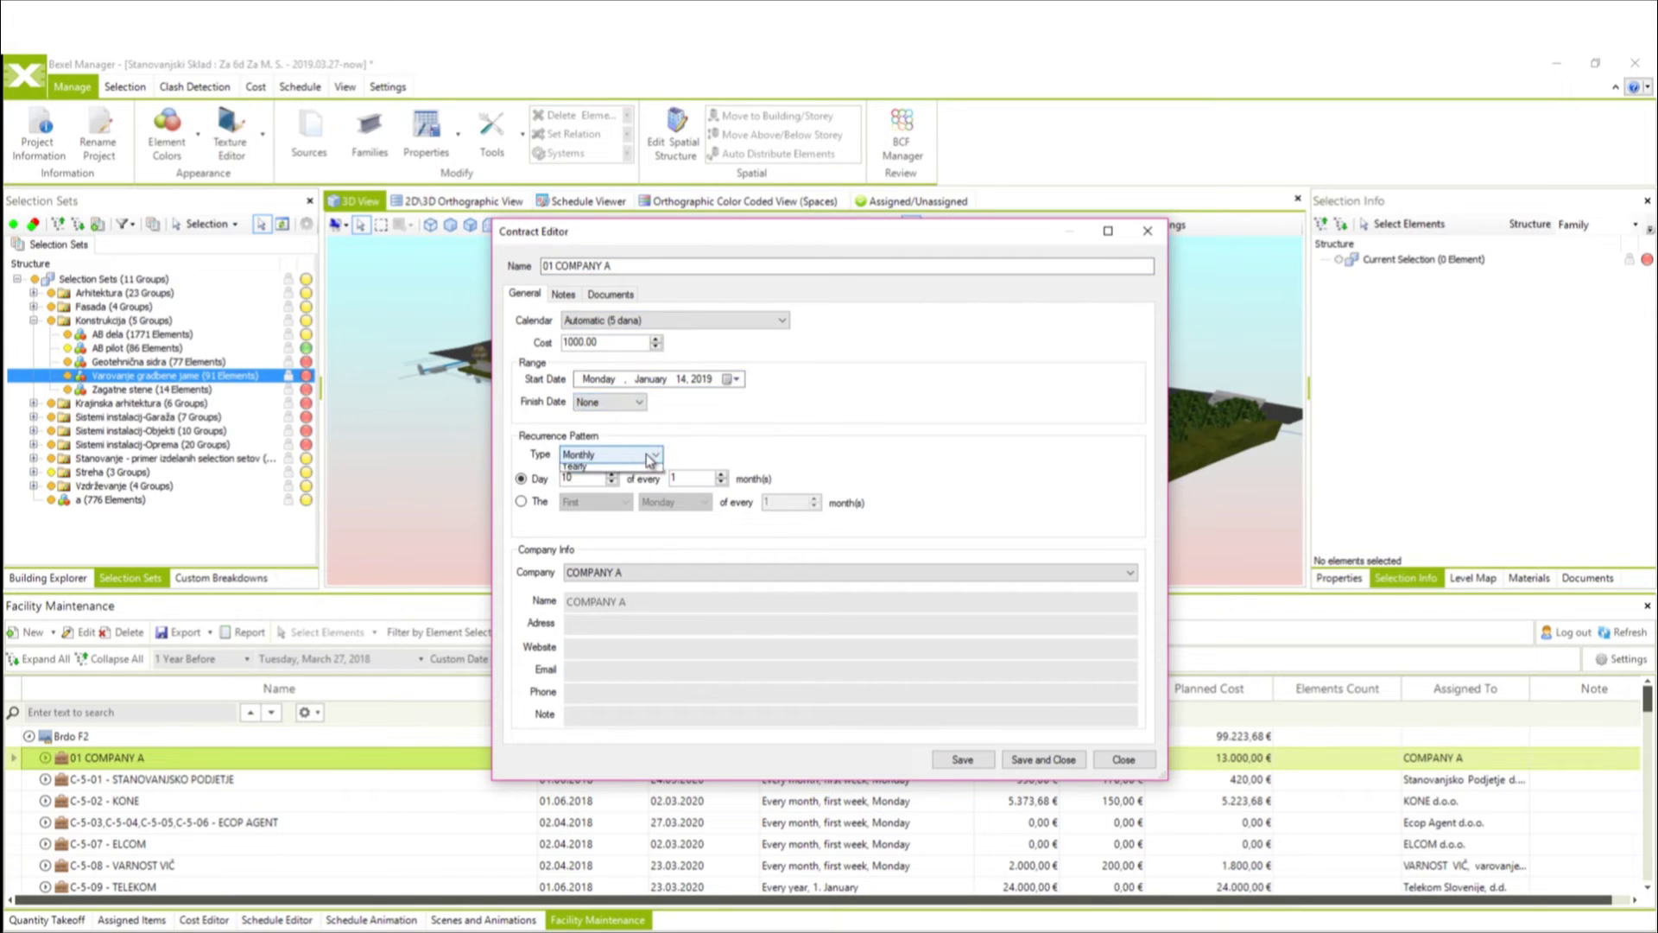
click(592, 468)
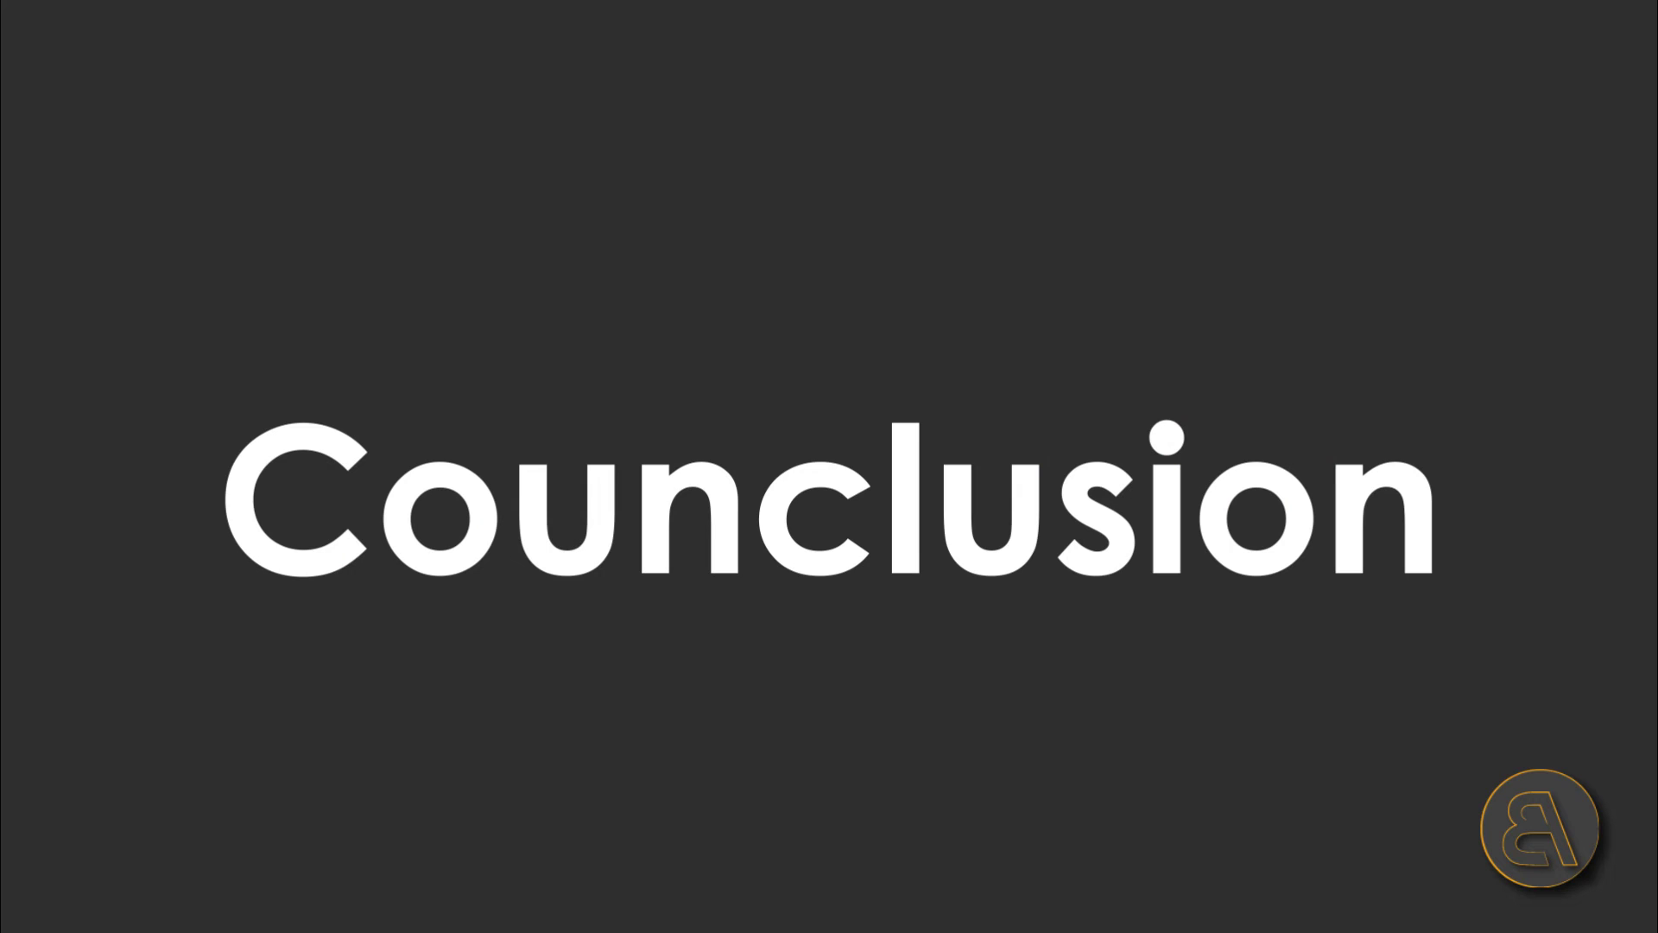